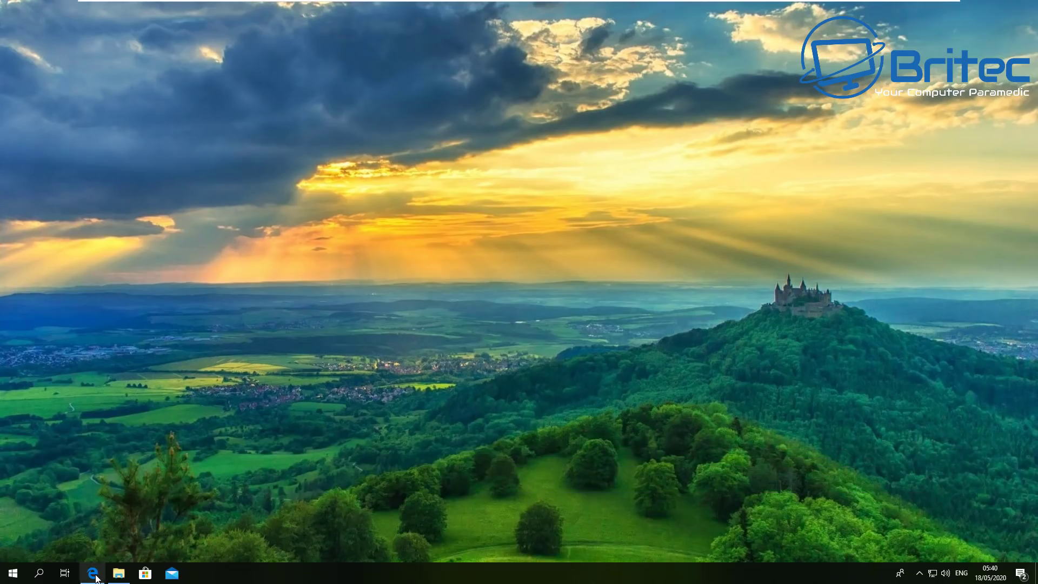
Download winaerotweaker.zip from the Winaero Tweaker page to the Desktop, replacing the existing copy, and put the browser away
click(92, 519)
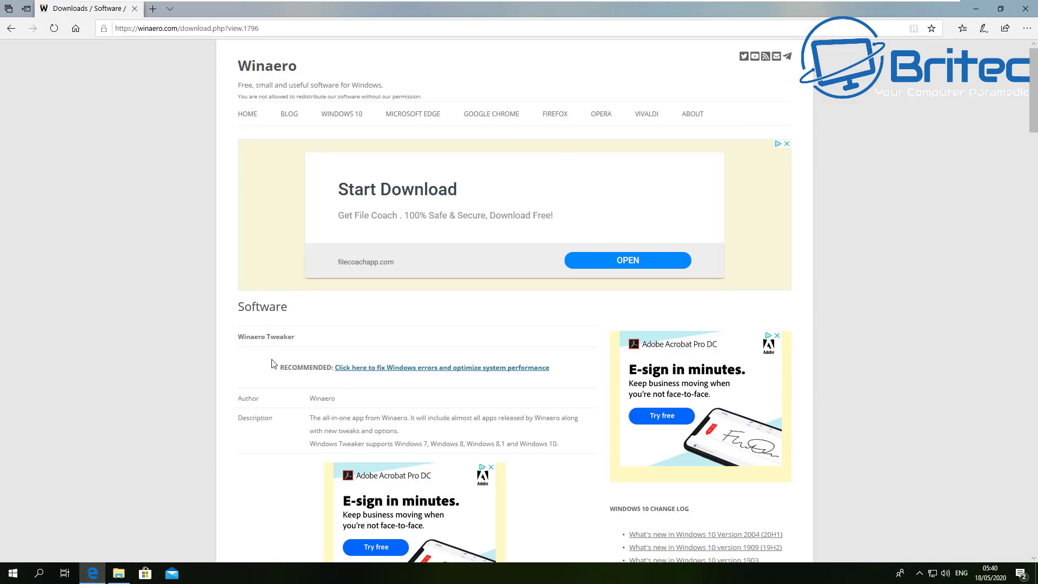
scroll(427, 368, down, 4)
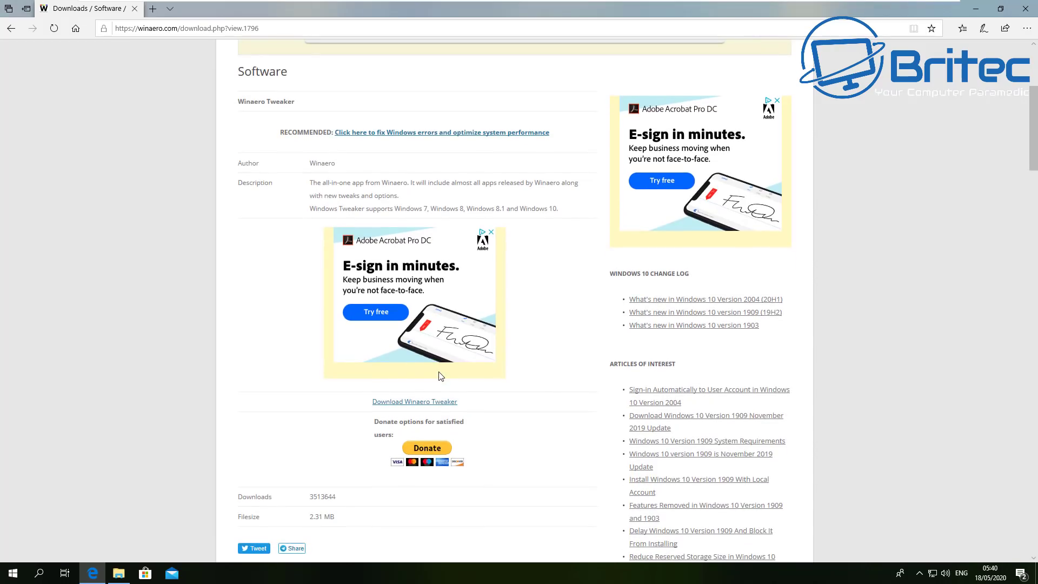
click(415, 403)
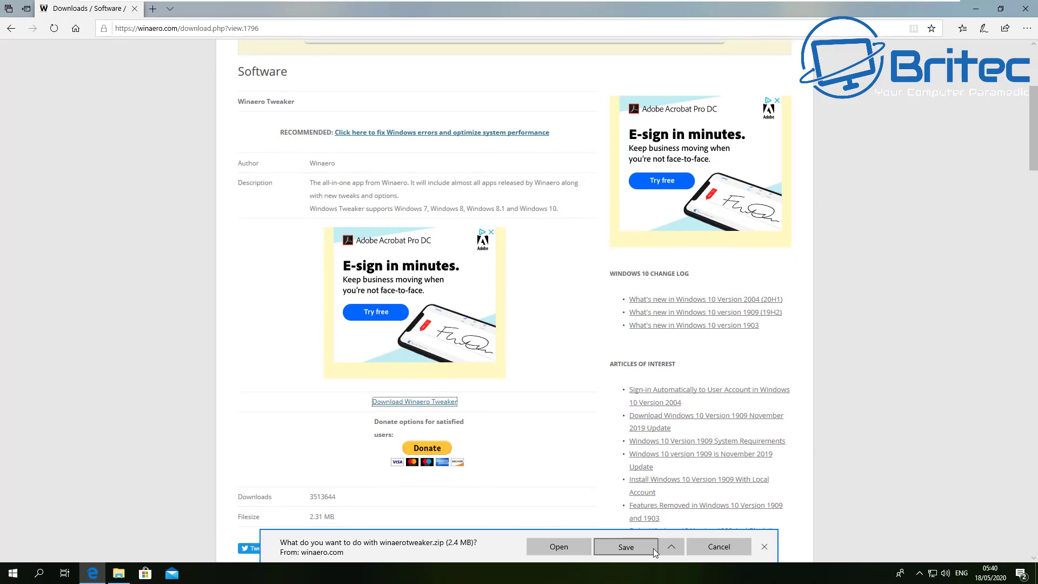
click(672, 547)
click(649, 529)
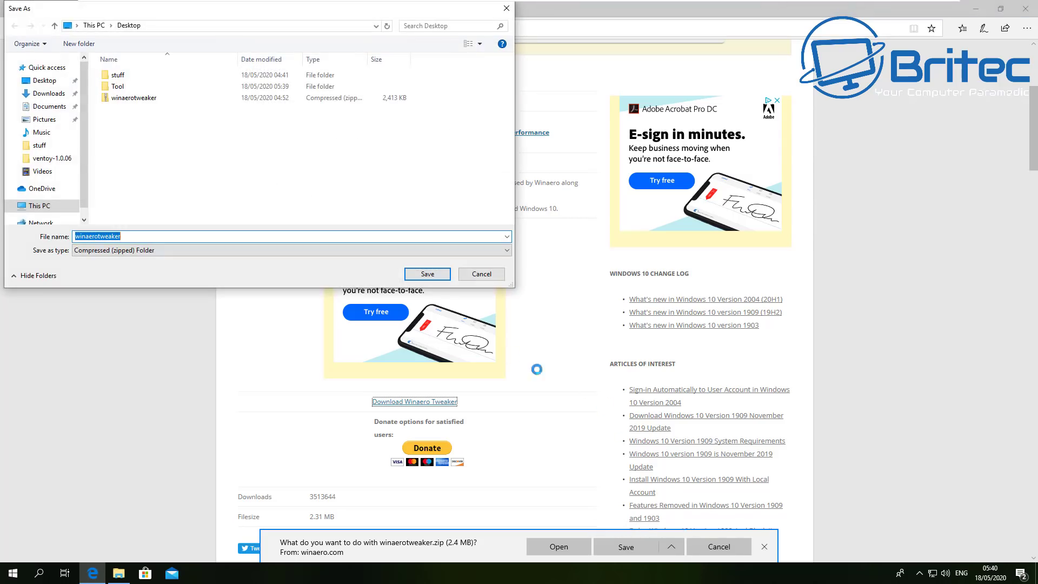
drag(180, 13, 441, 142)
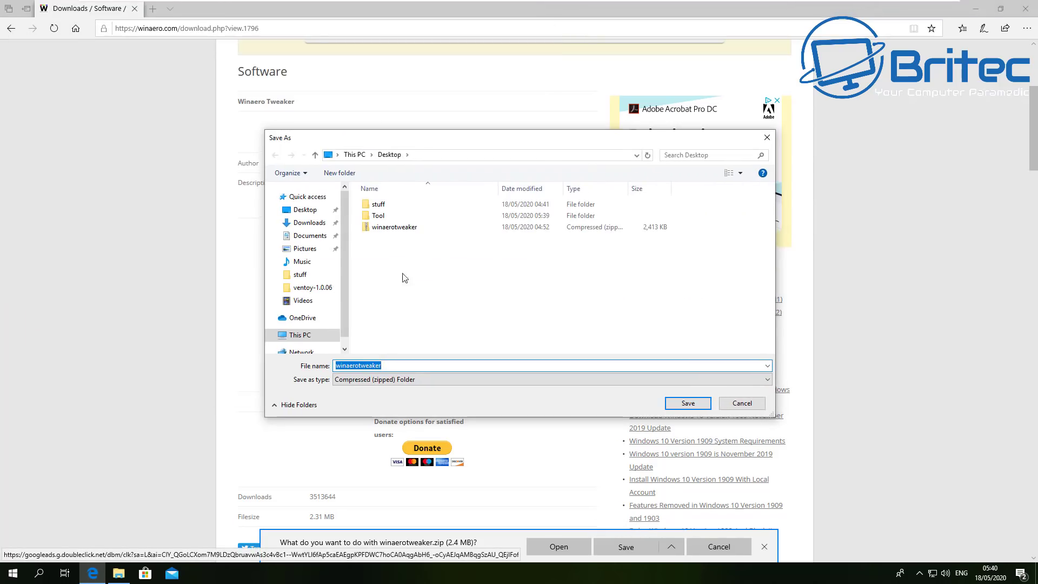
click(687, 403)
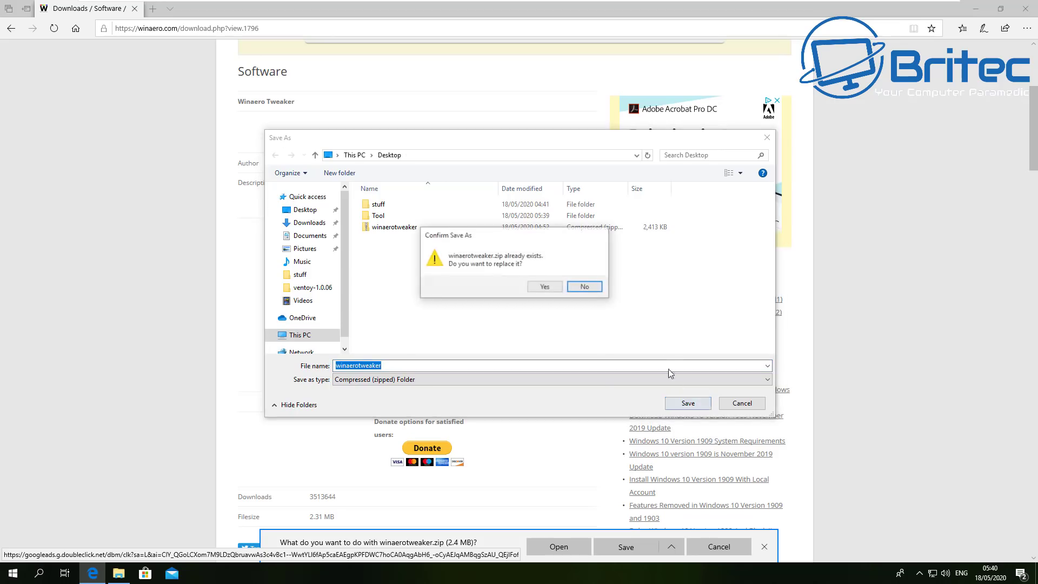
click(544, 286)
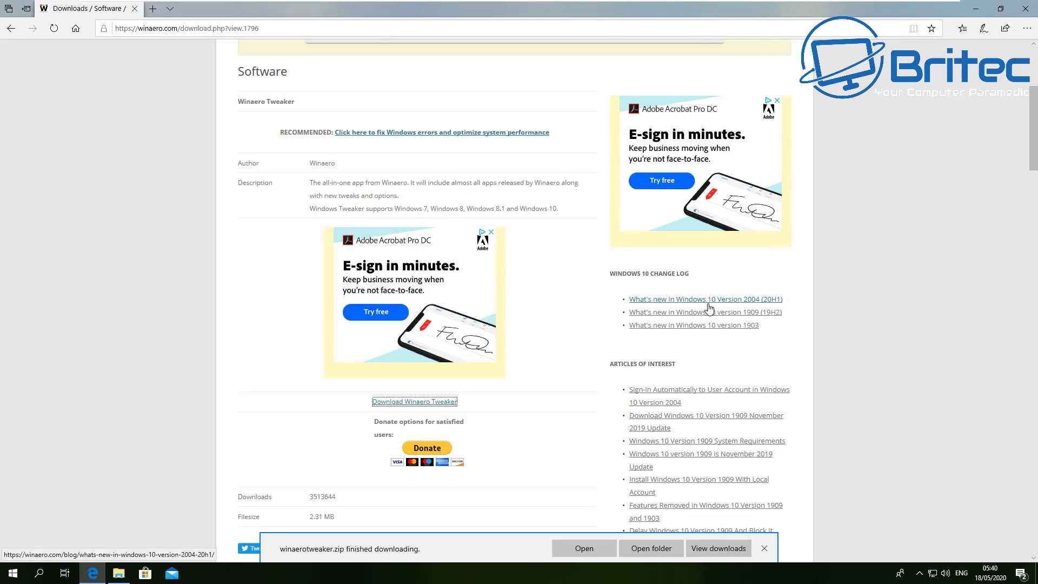
click(978, 10)
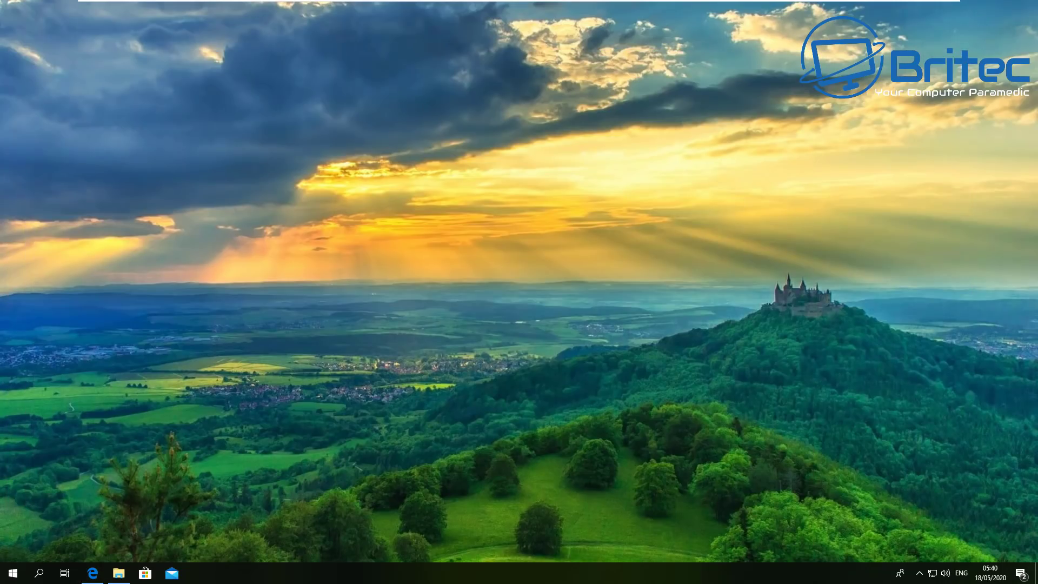
Launch the WinaeroTweaker-0.17.0.0-setup installer from the Tool folder in File Explorer
click(118, 574)
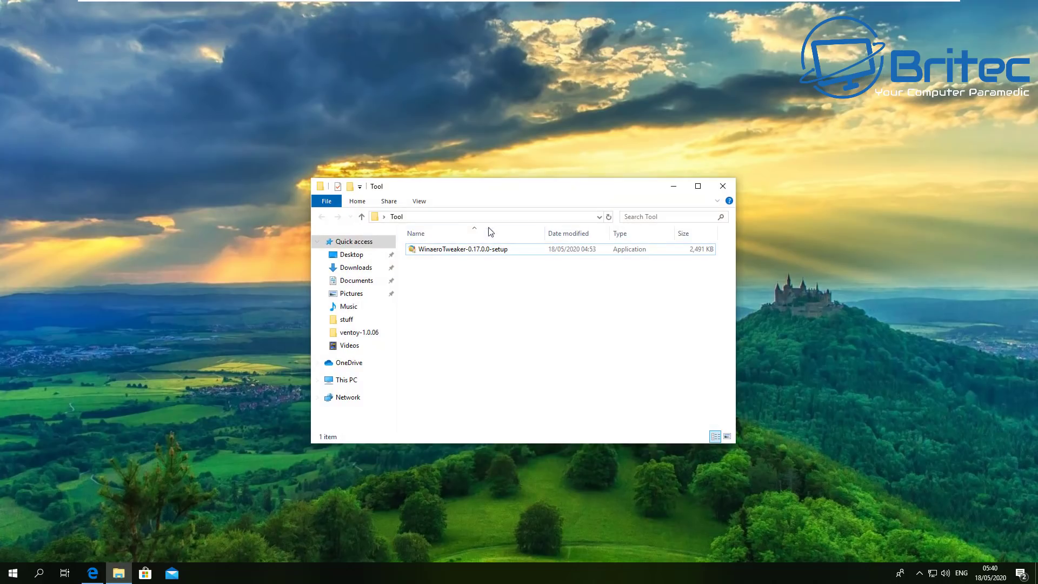
click(453, 253)
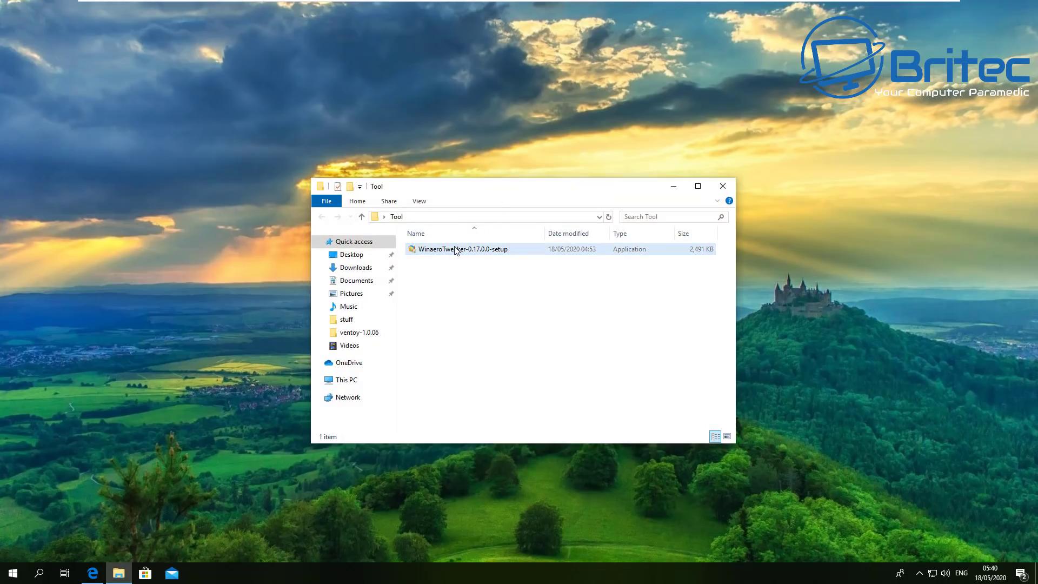
double_click(455, 249)
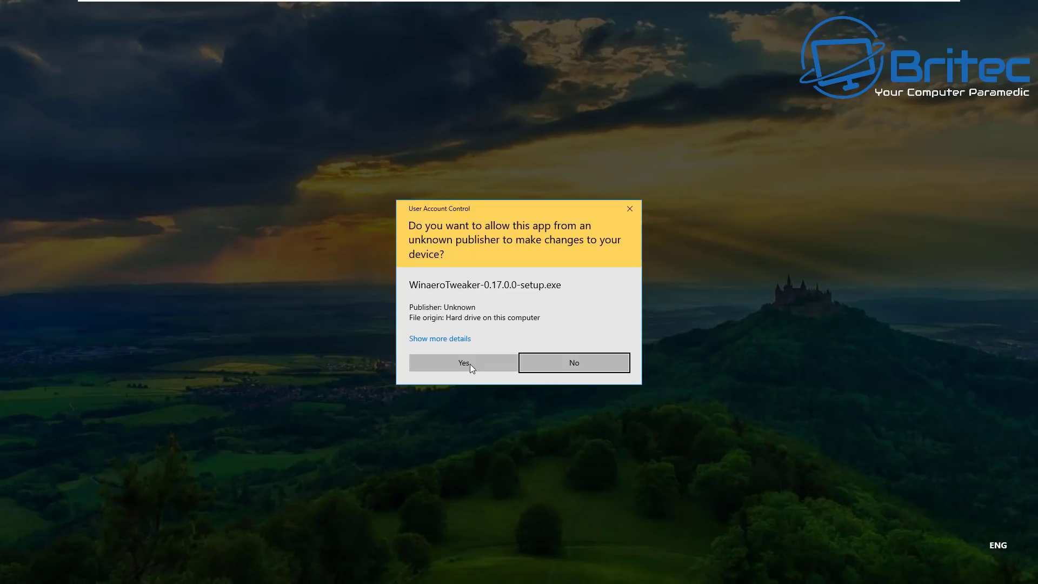
click(470, 364)
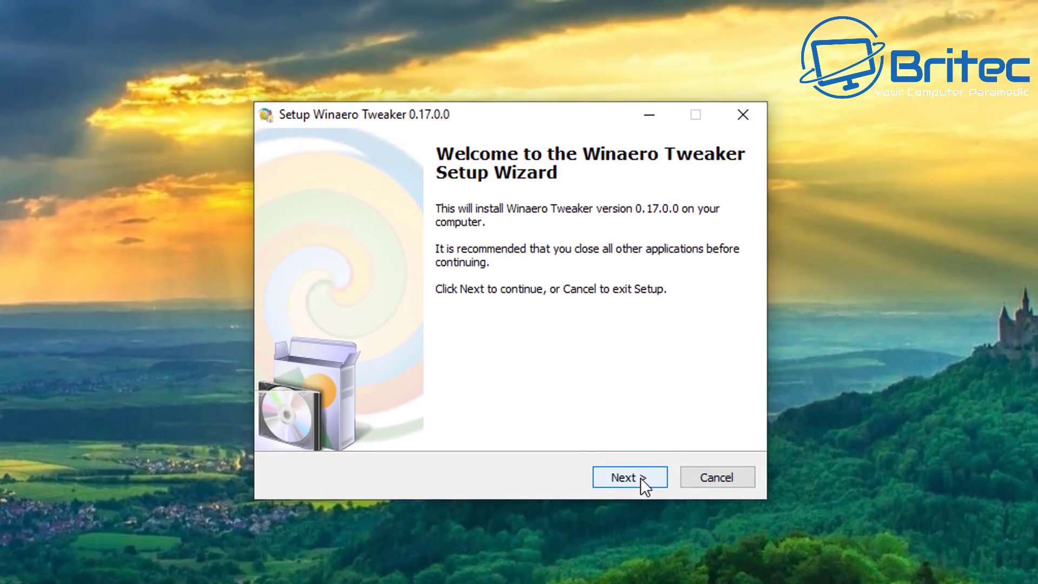
Start the setup wizard in Normal mode and accept the license agreement
click(640, 478)
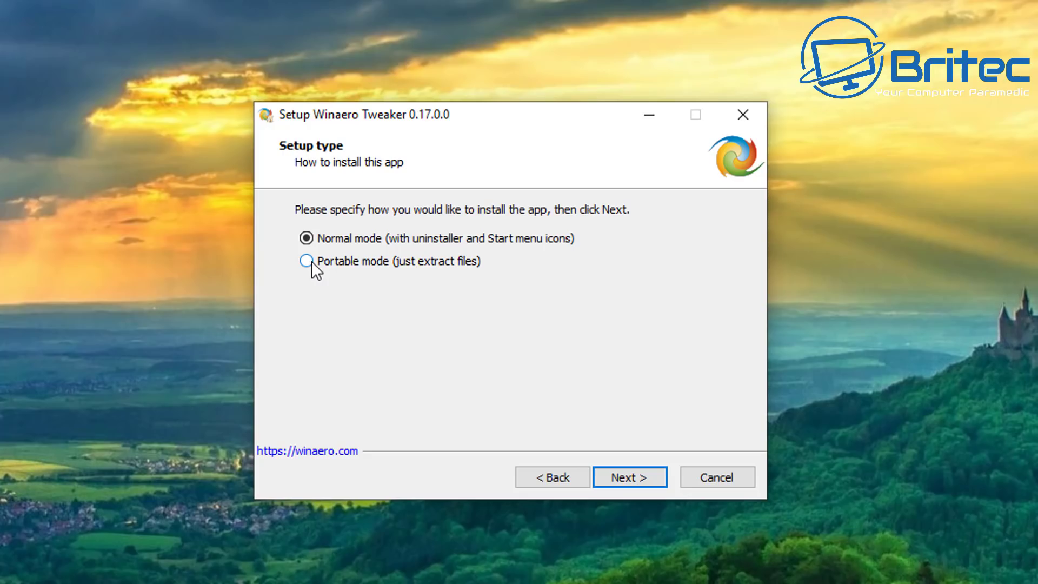
click(628, 478)
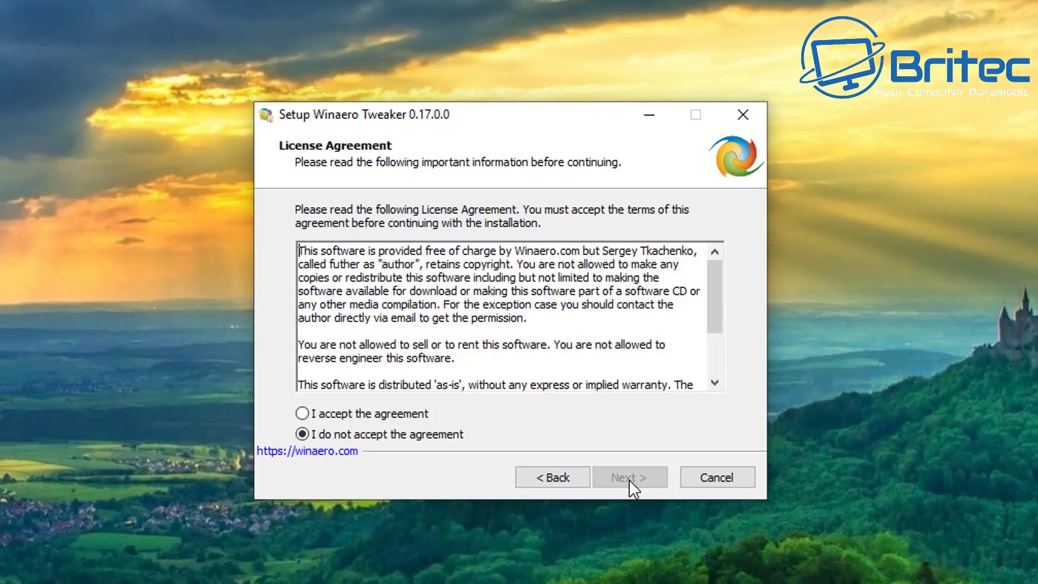
click(320, 414)
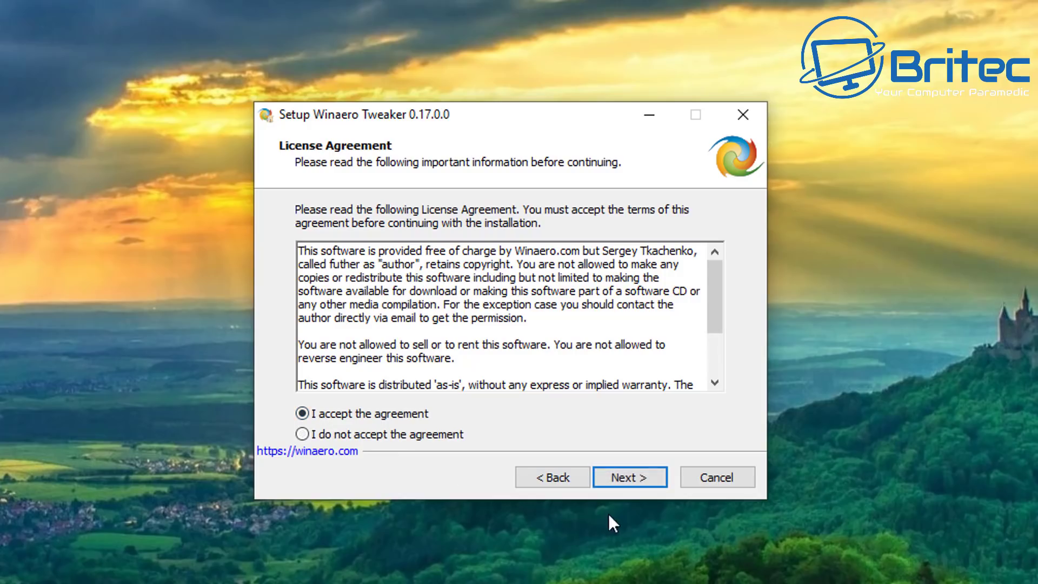
click(620, 478)
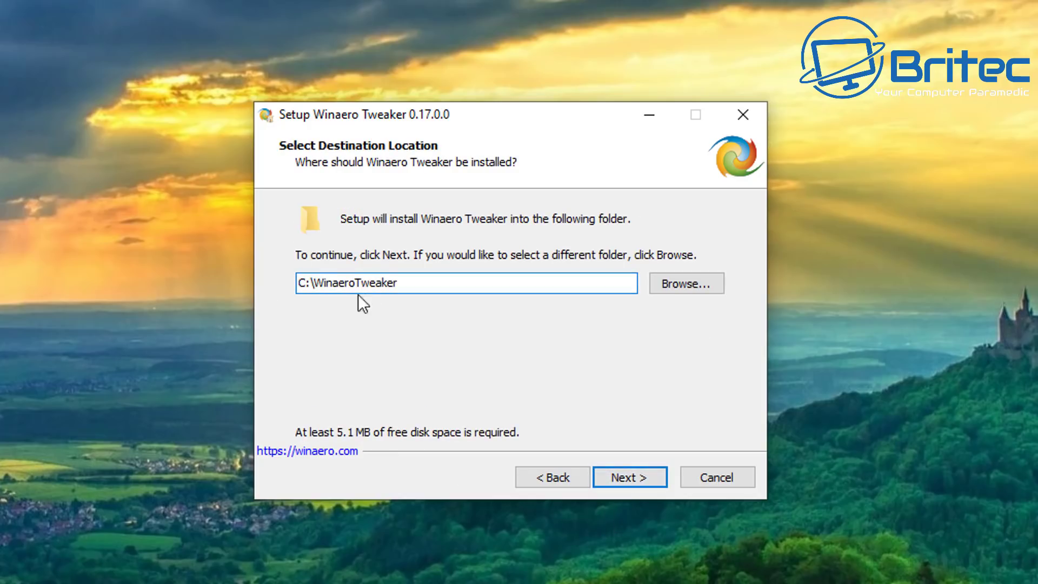
Keep C:\WinaeroTweaker as destination, Winaero Tweaker as Start Menu folder and a desktop icon for all users
click(630, 478)
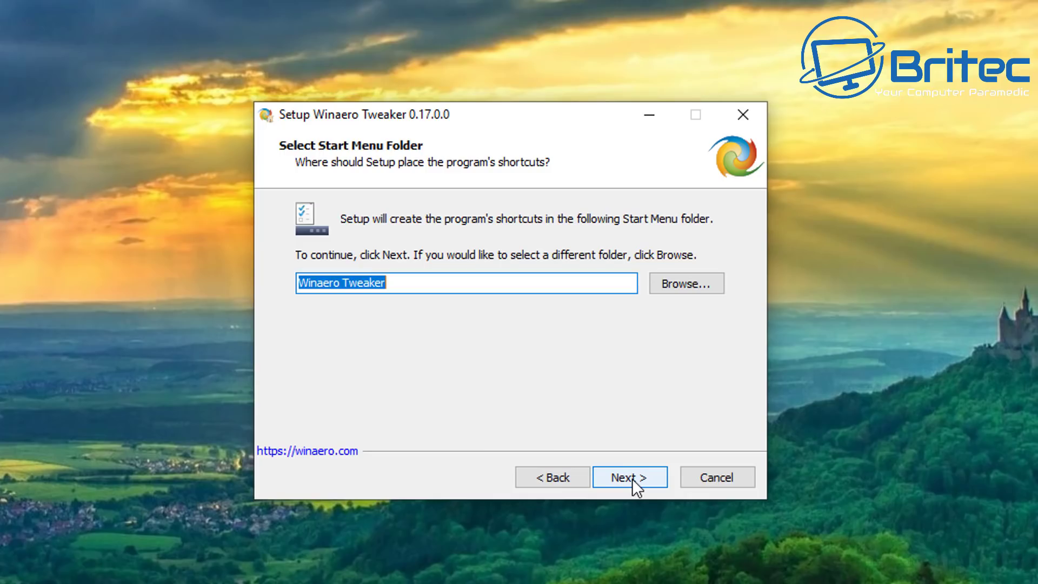
click(631, 479)
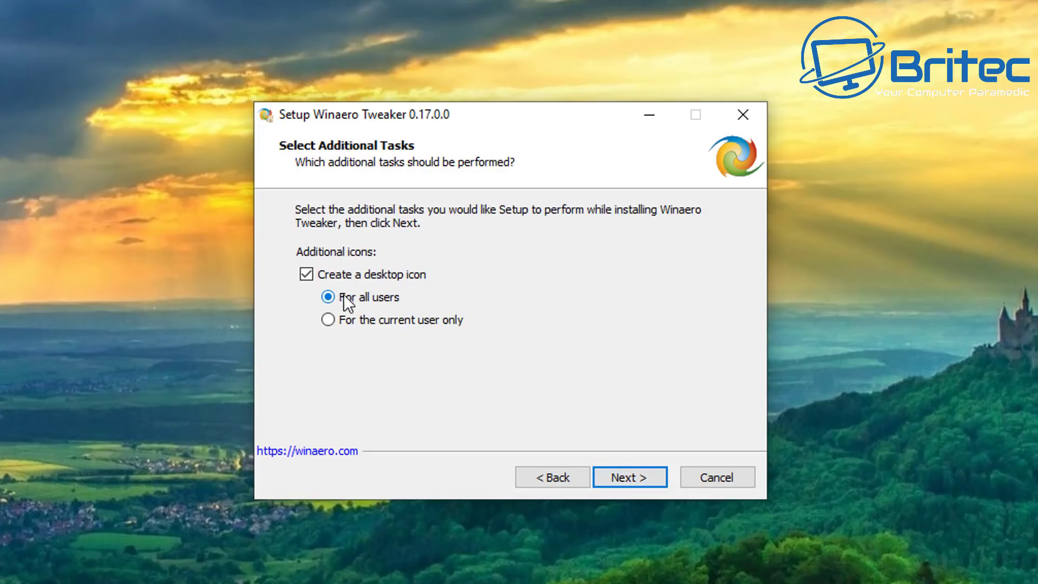
click(646, 479)
Install Winaero Tweaker and finish setup with the program set to run and the Winaero.com news visit turned off
click(645, 479)
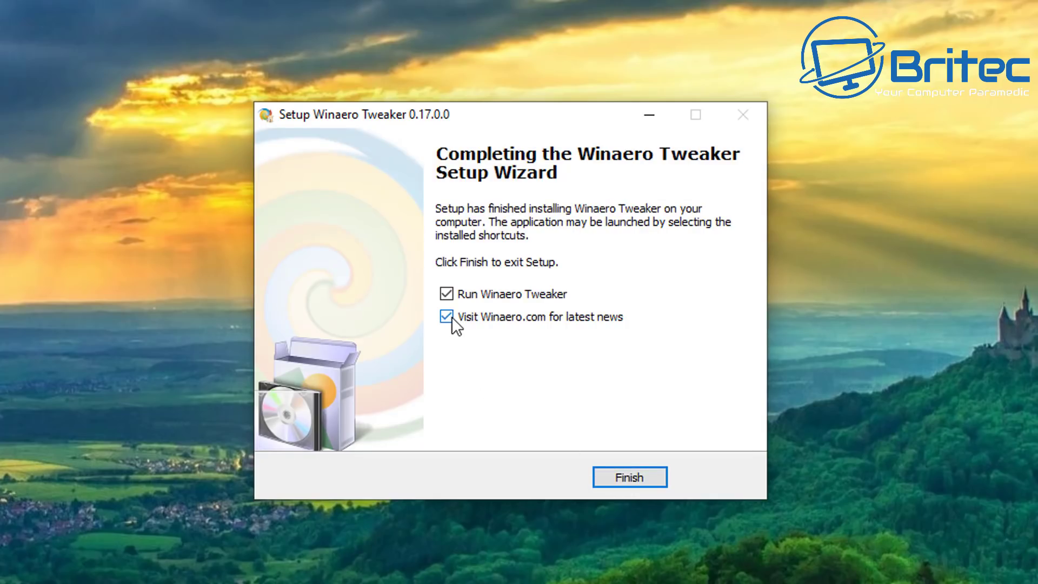
click(613, 481)
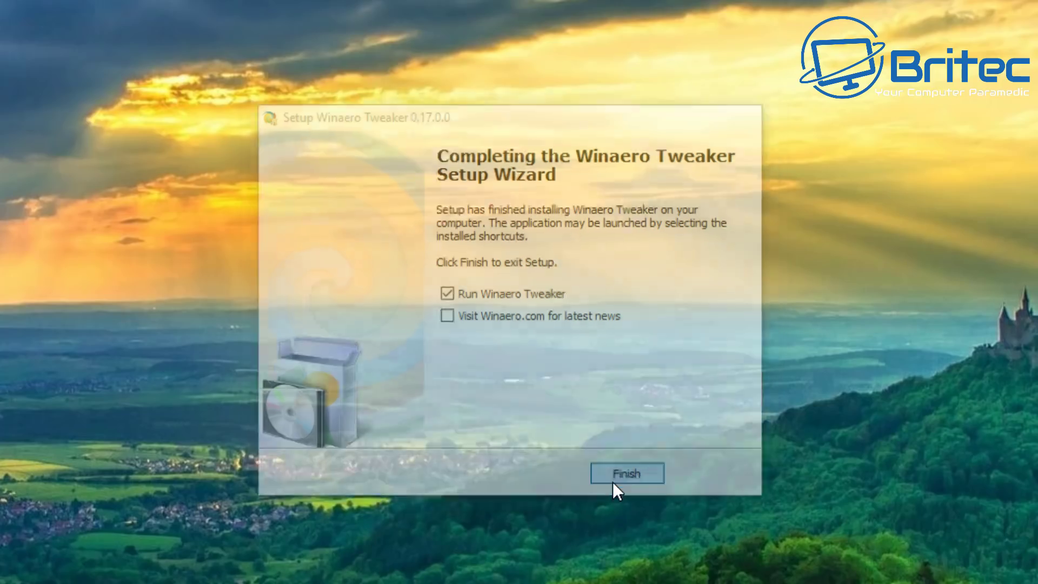
click(423, 462)
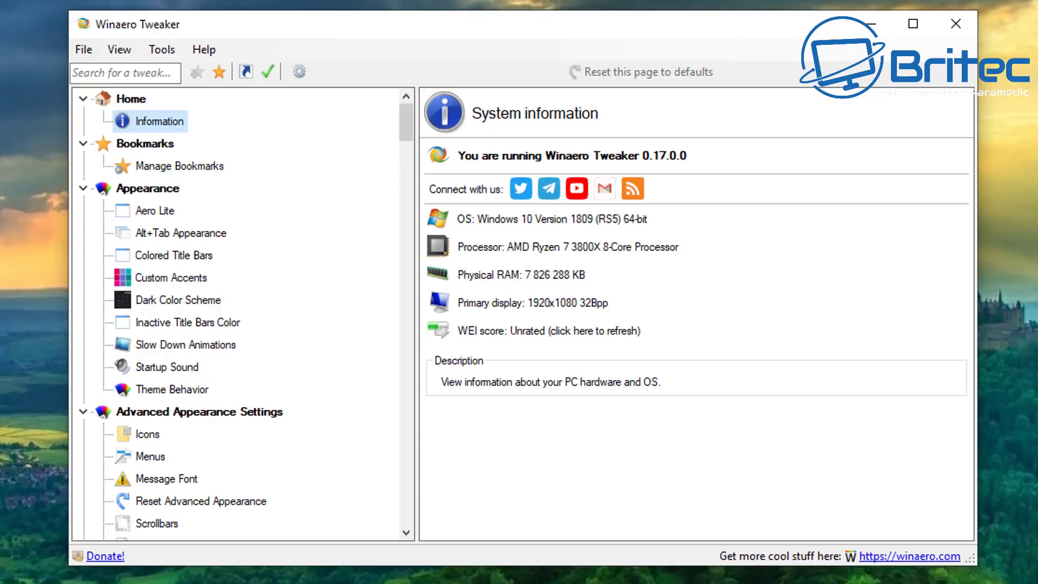
Review the Bookmarks pages and the Appearance tweaks from Aero Lite through Dark Color Scheme
click(140, 147)
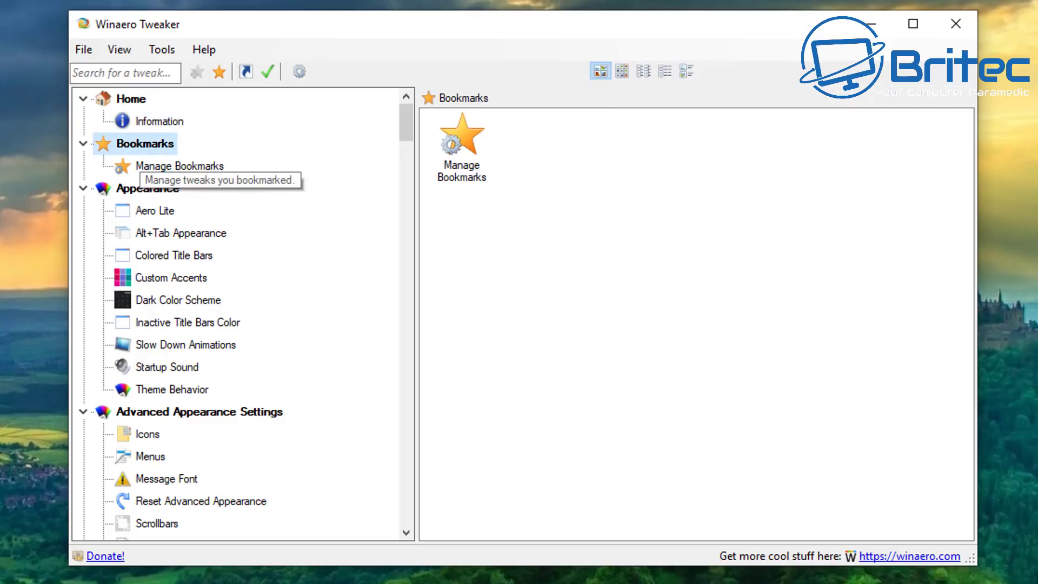
click(142, 163)
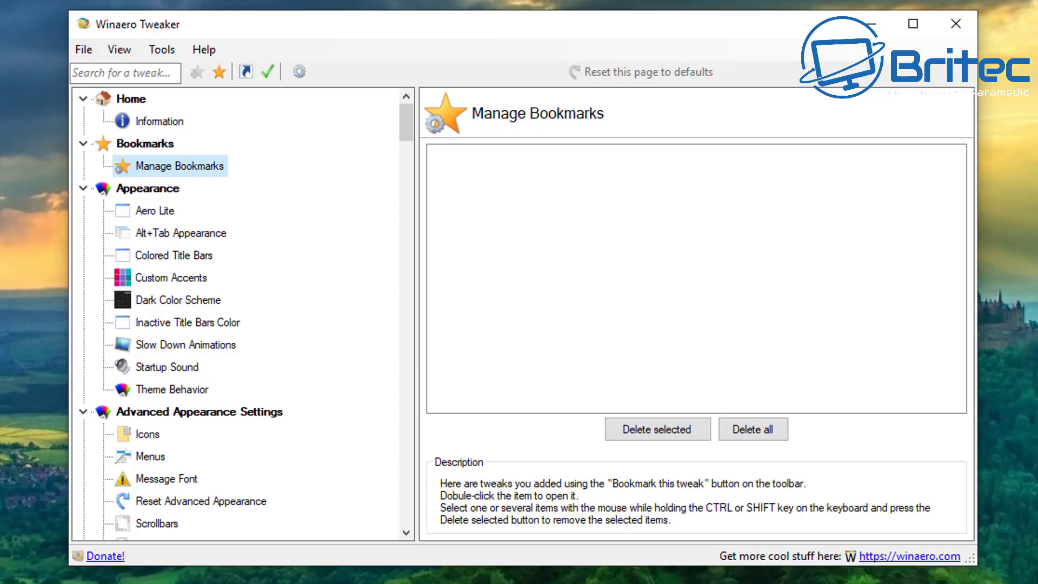
click(145, 144)
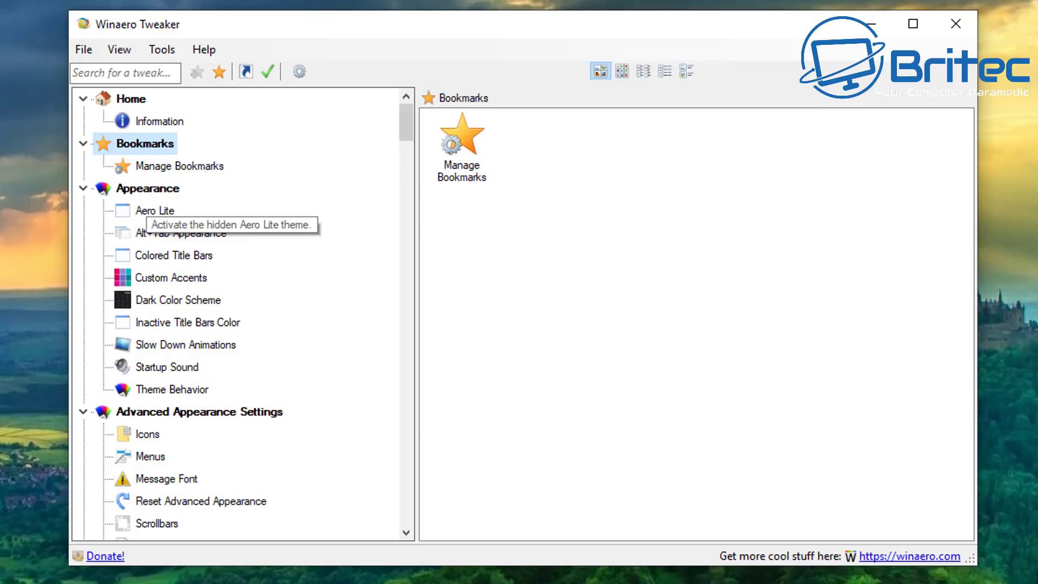
click(155, 211)
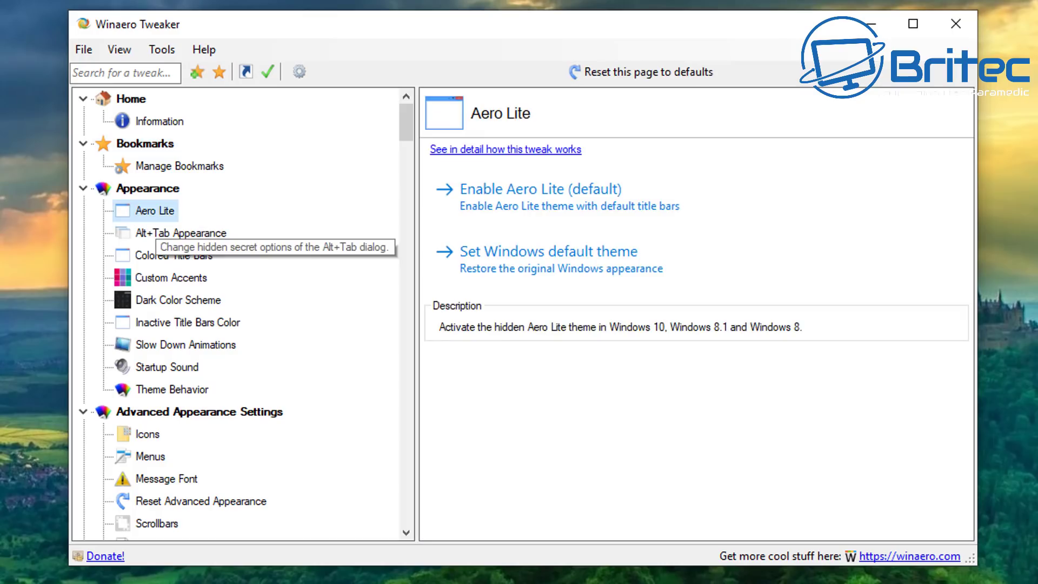
click(163, 233)
click(170, 256)
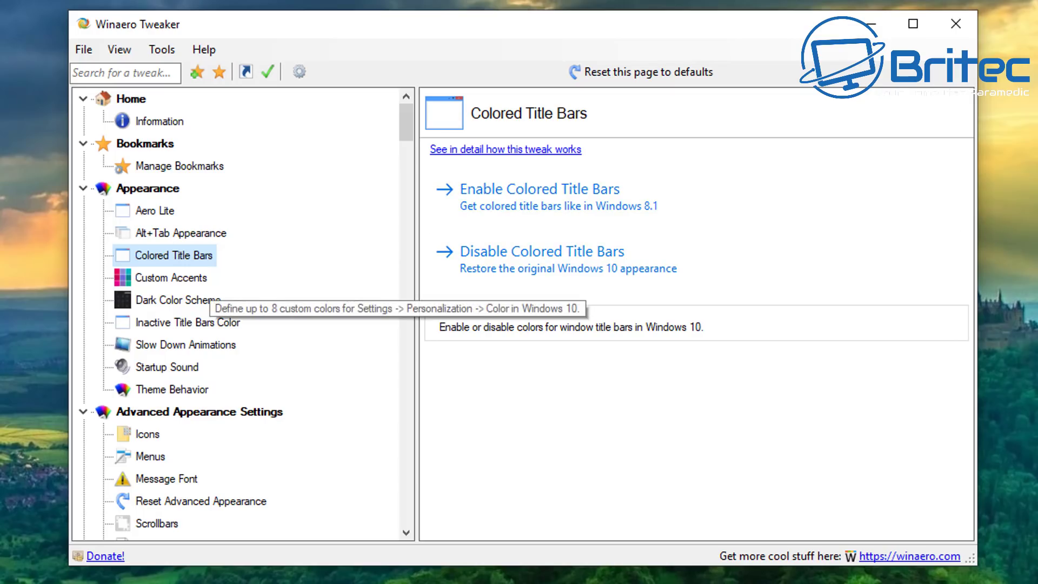
click(171, 277)
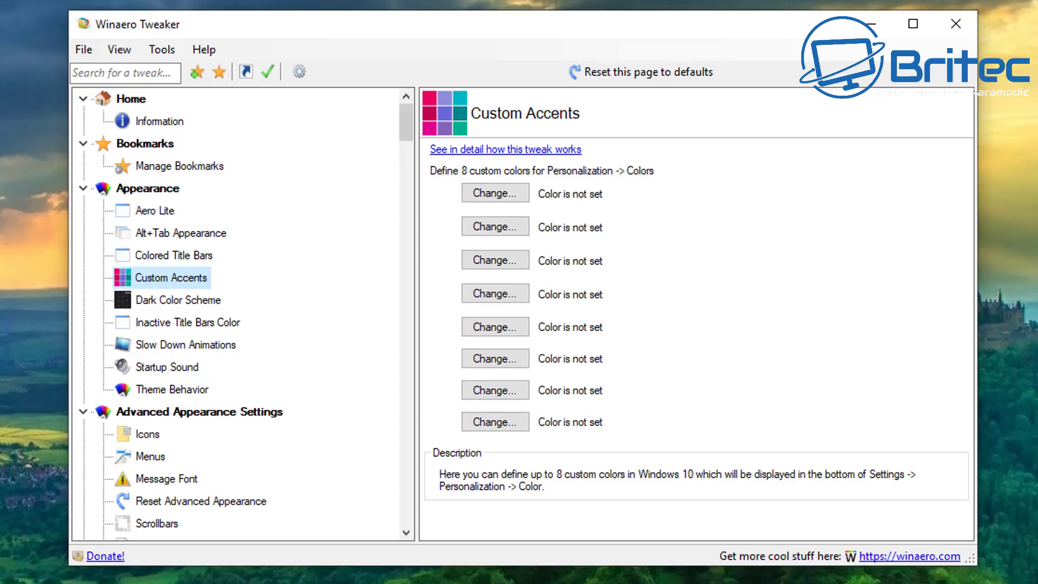
click(209, 303)
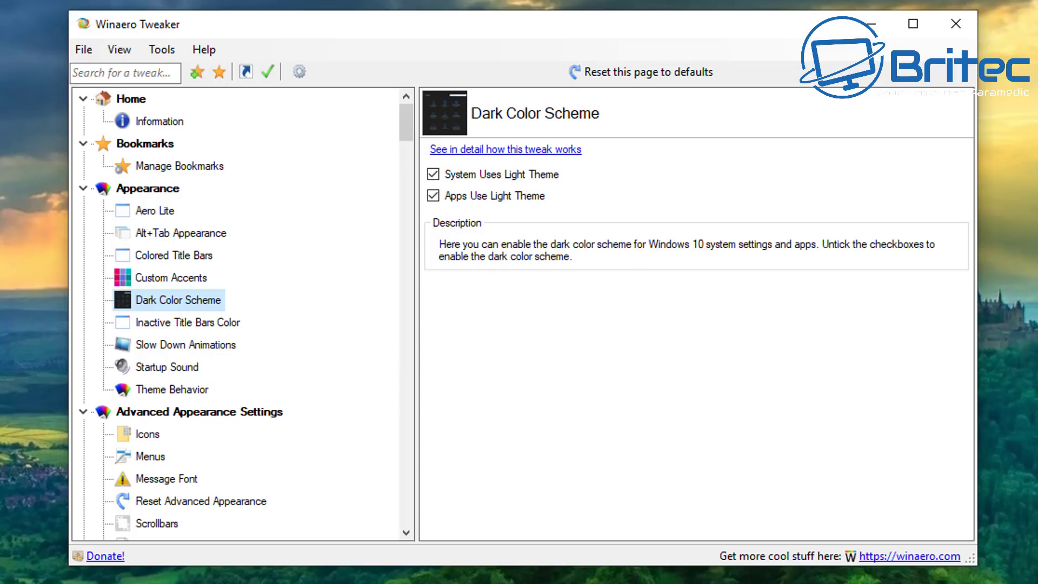
Review the Icons, Menus, Message Font and Window Borders pages under Advanced Appearance Settings
scroll(243, 379, down, 4)
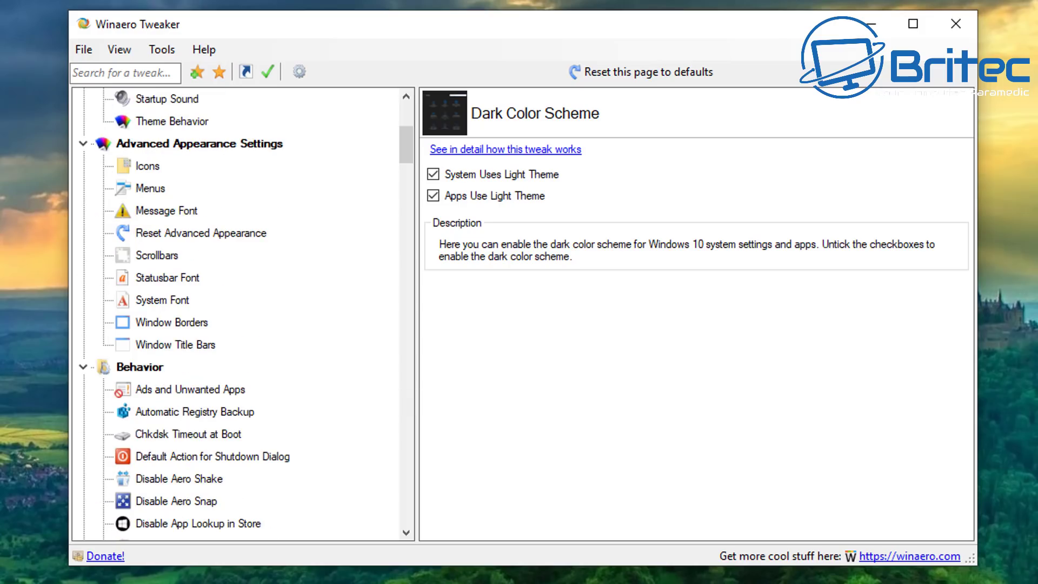
click(147, 166)
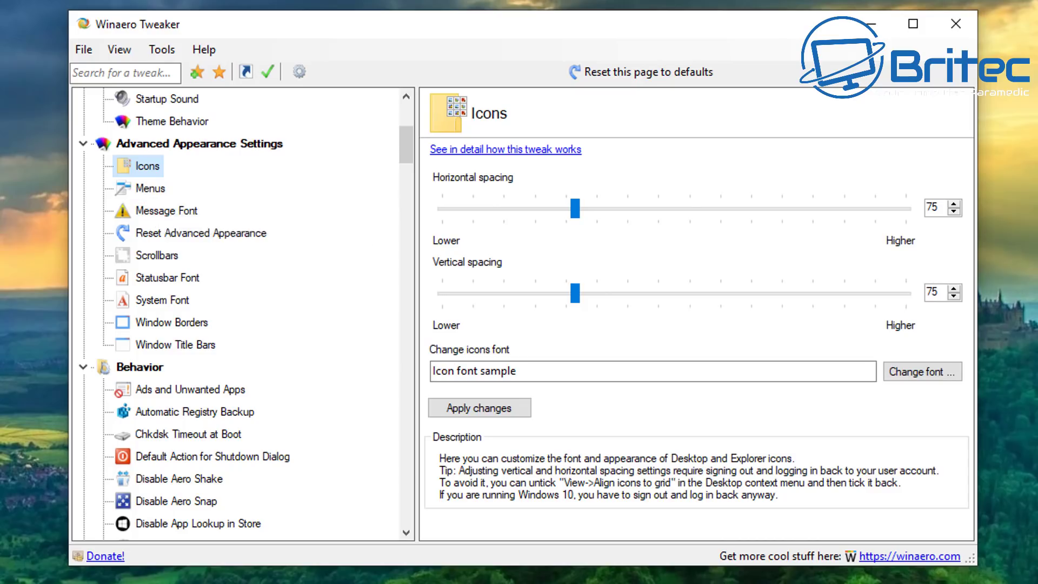
mouse_move(574, 208)
mouse_down()
mouse_move(638, 208)
mouse_move(562, 208)
mouse_move(575, 208)
mouse_up()
click(150, 188)
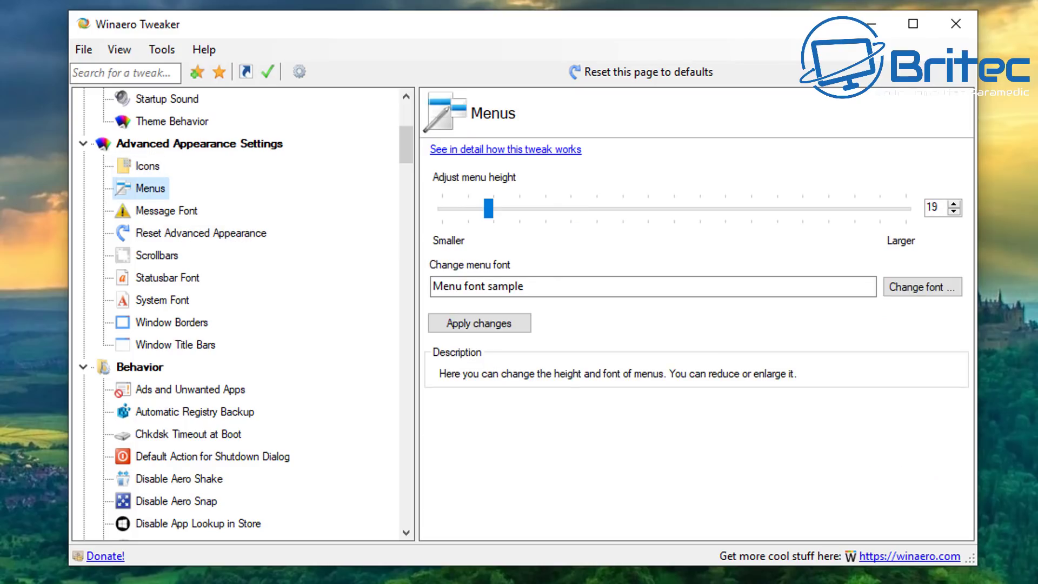
drag(488, 208, 489, 208)
click(184, 211)
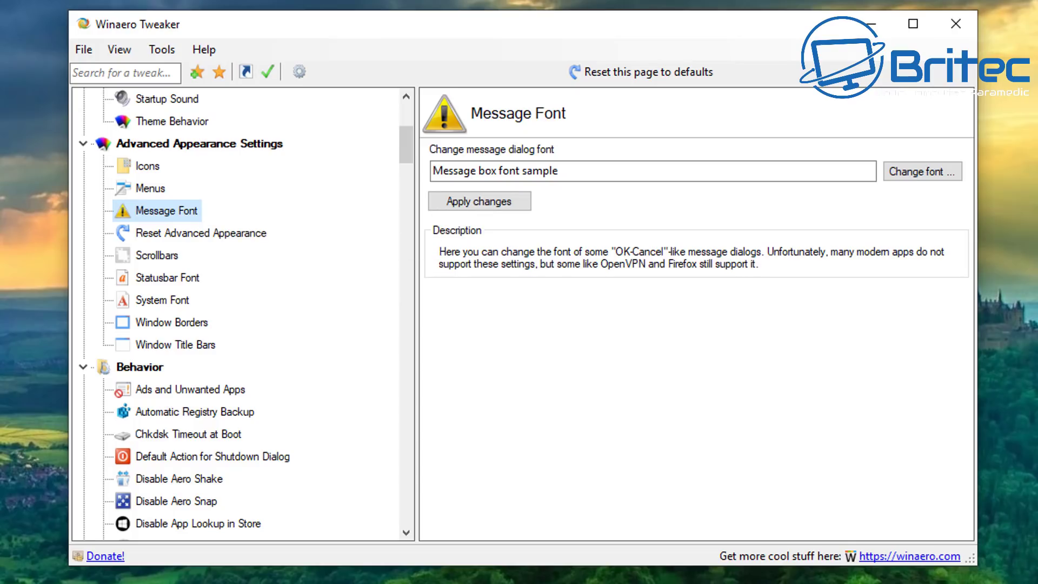
click(171, 322)
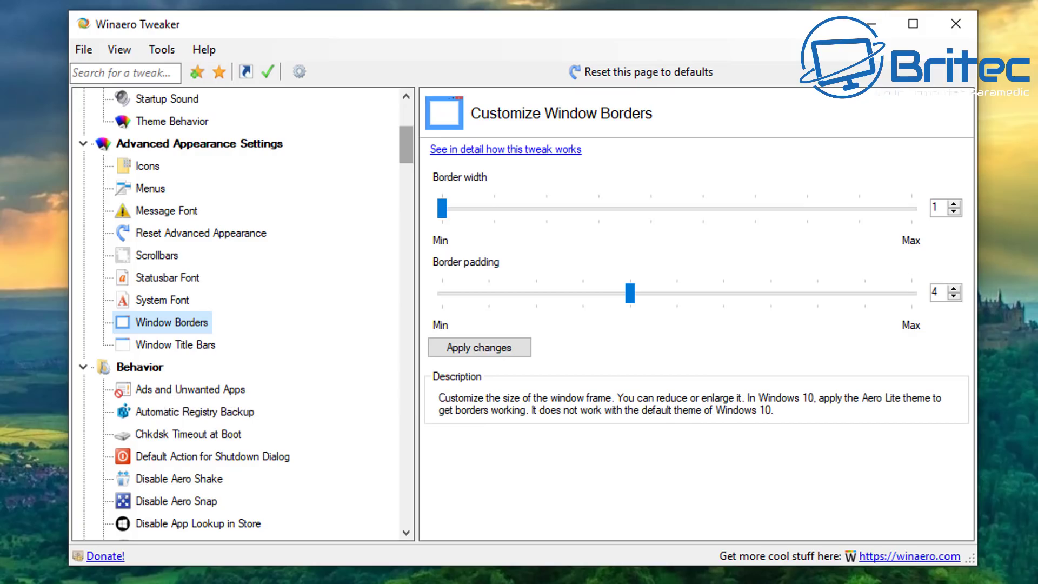
In the Ads and Unwanted Apps tweak, enable every blocking option from automatically installed unwanted apps through Ads in People flyout
scroll(238, 313, down, 4)
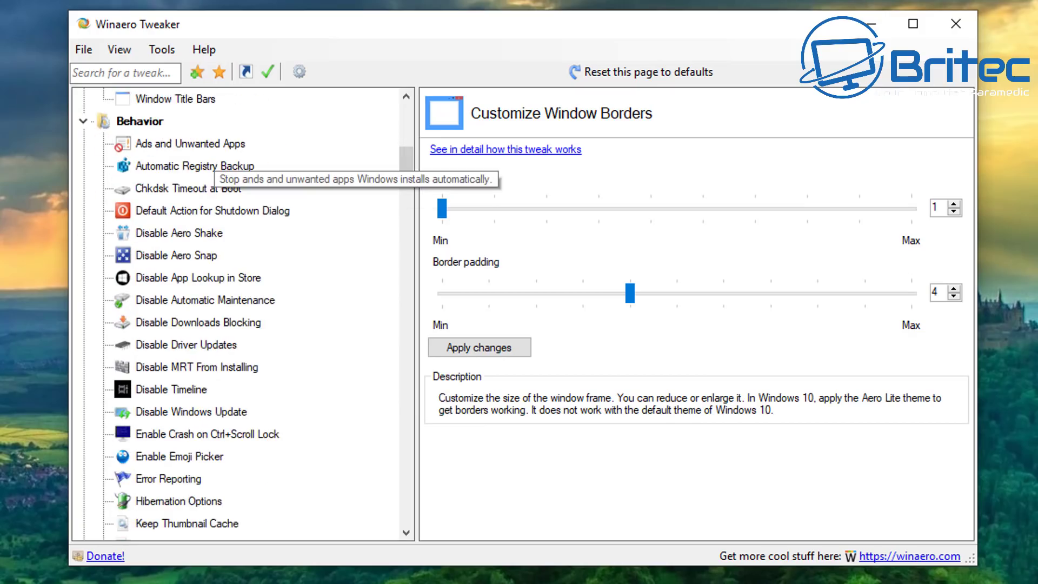
click(214, 147)
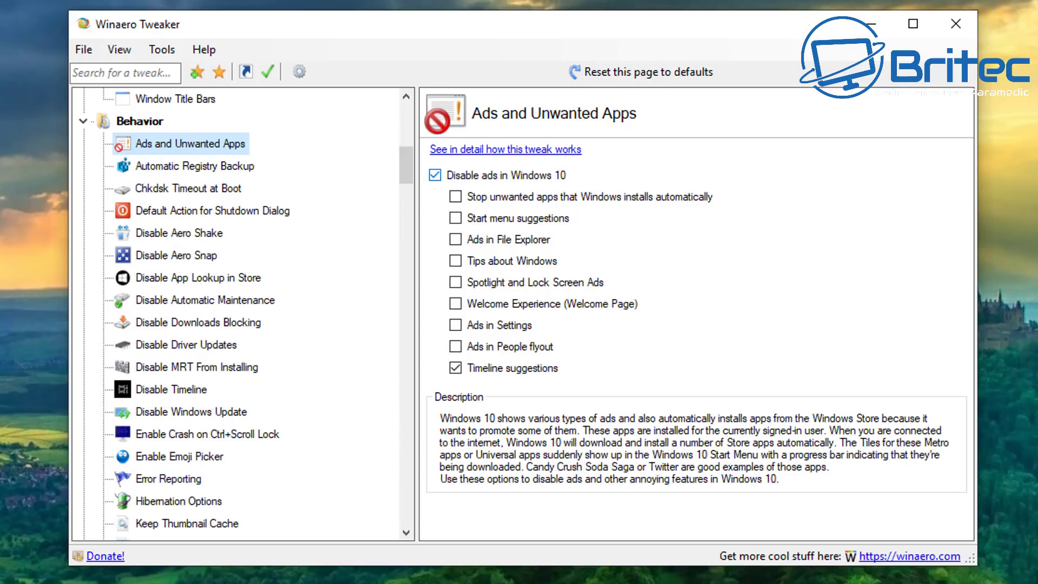
click(456, 197)
click(455, 218)
click(456, 239)
click(455, 261)
click(455, 281)
click(455, 303)
click(455, 325)
click(455, 347)
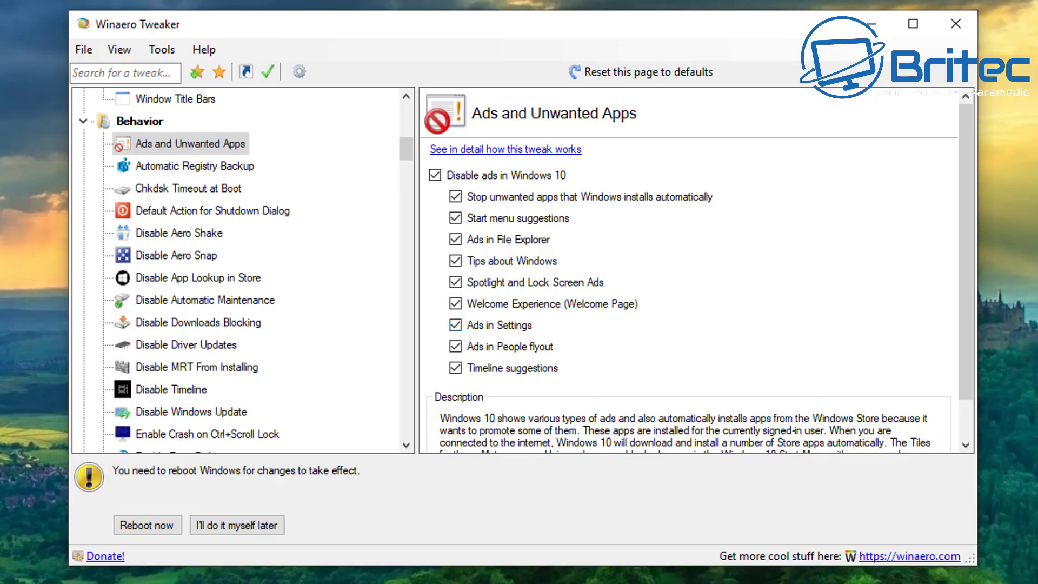
Read through the blocking options and description of the Ads and Unwanted Apps tweak
scroll(696, 270, down, 2)
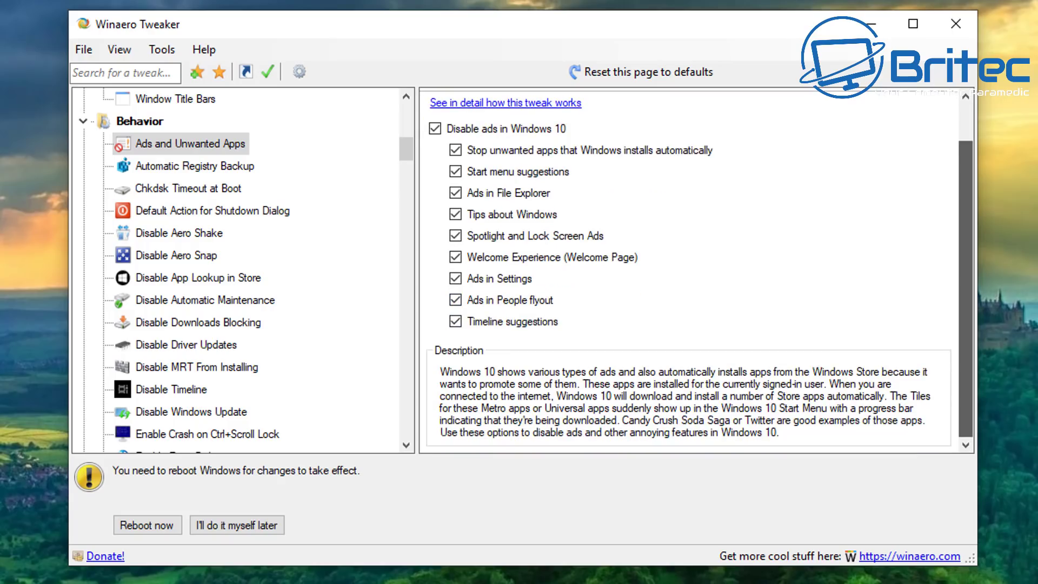
scroll(696, 270, up, 2)
scroll(696, 271, down, 2)
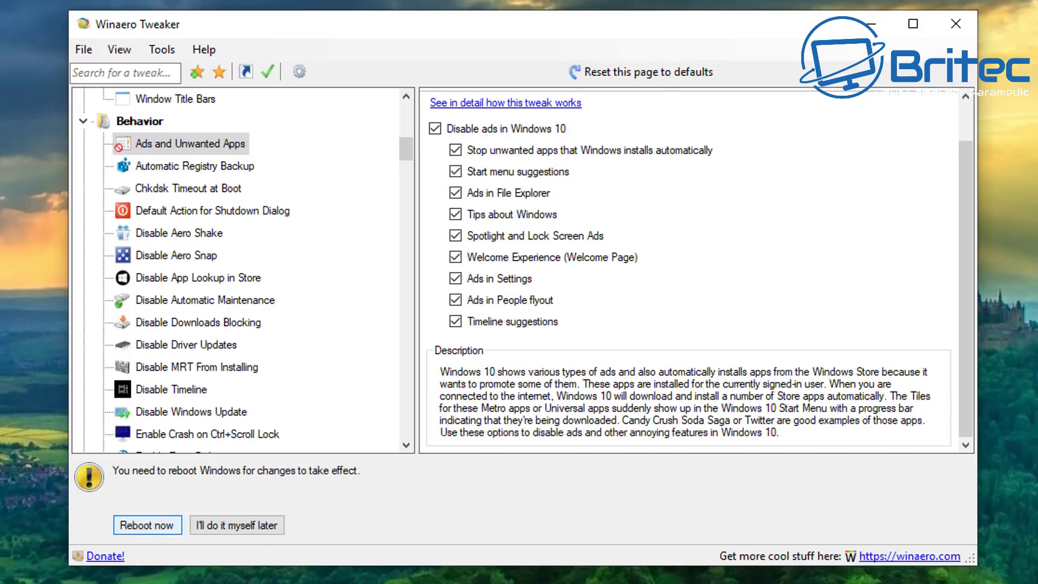
Try out the Enable Automatic Registry Backup option and switch it back off
click(173, 169)
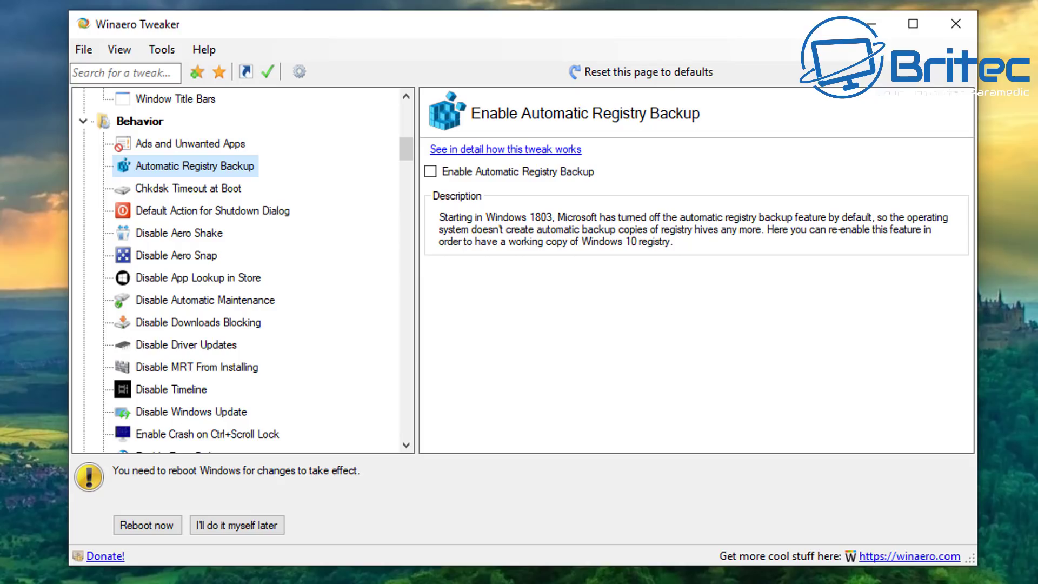
click(431, 172)
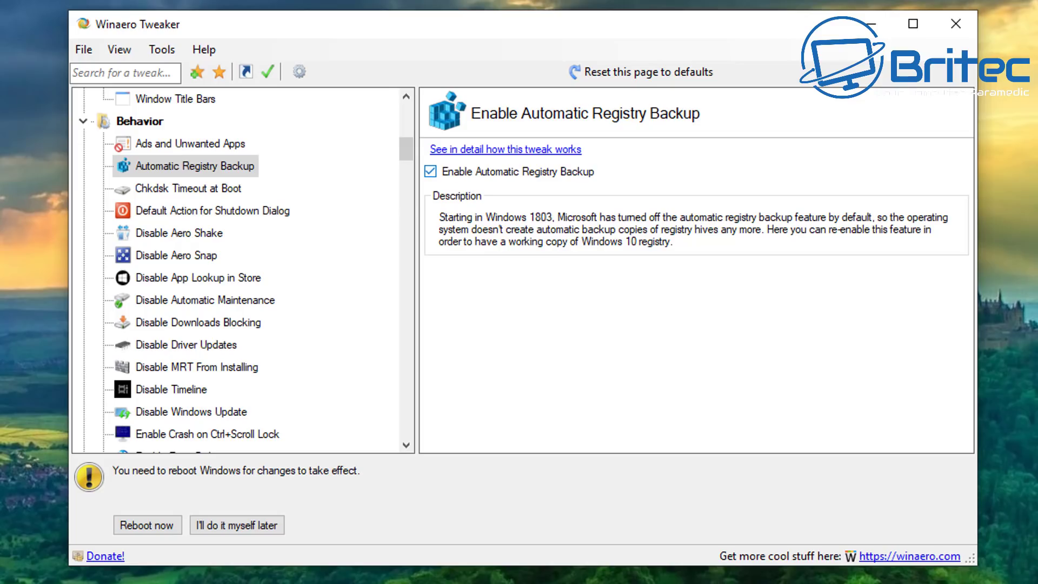
click(430, 172)
Review the Chkdsk Timeout at Boot and Default Action for Shutdown Dialog pages, and disable Aero Shake
click(238, 190)
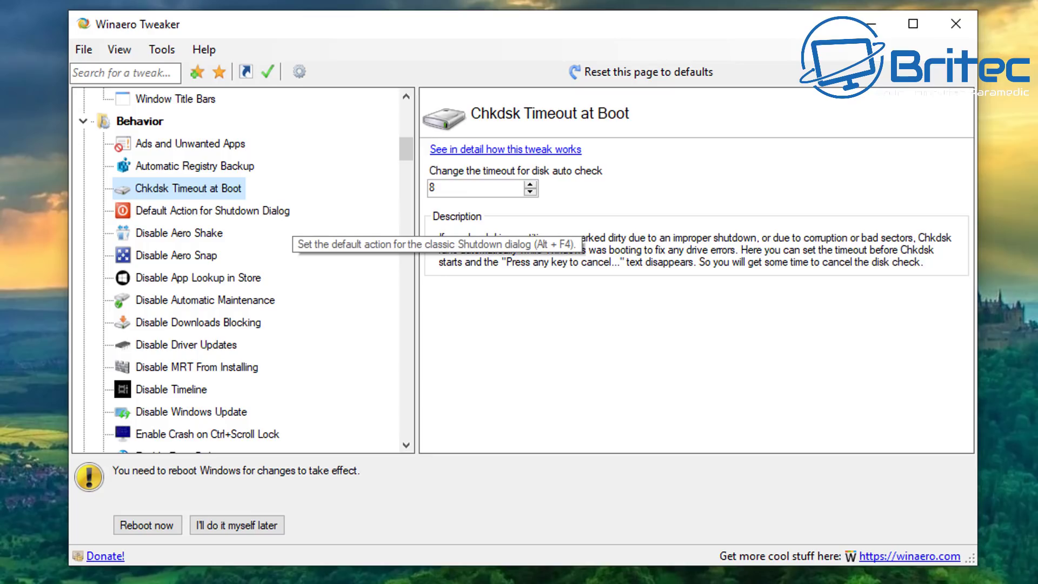
click(281, 215)
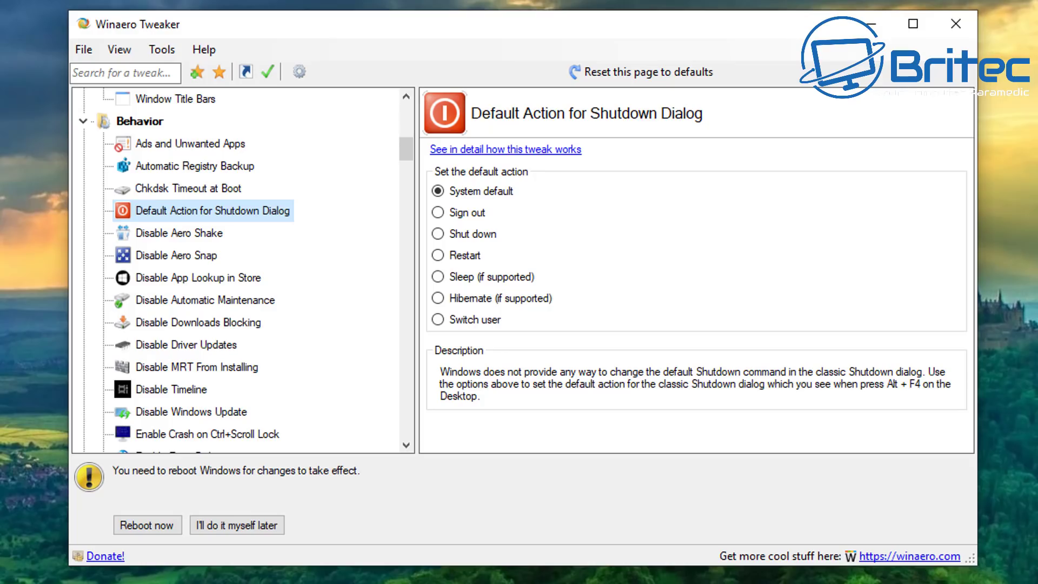
key(Down)
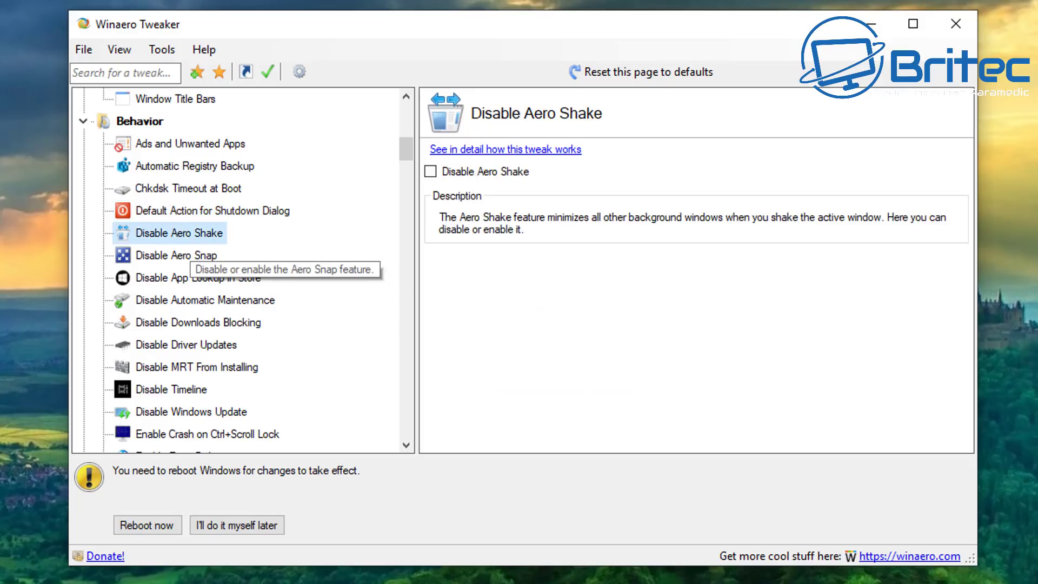
click(430, 171)
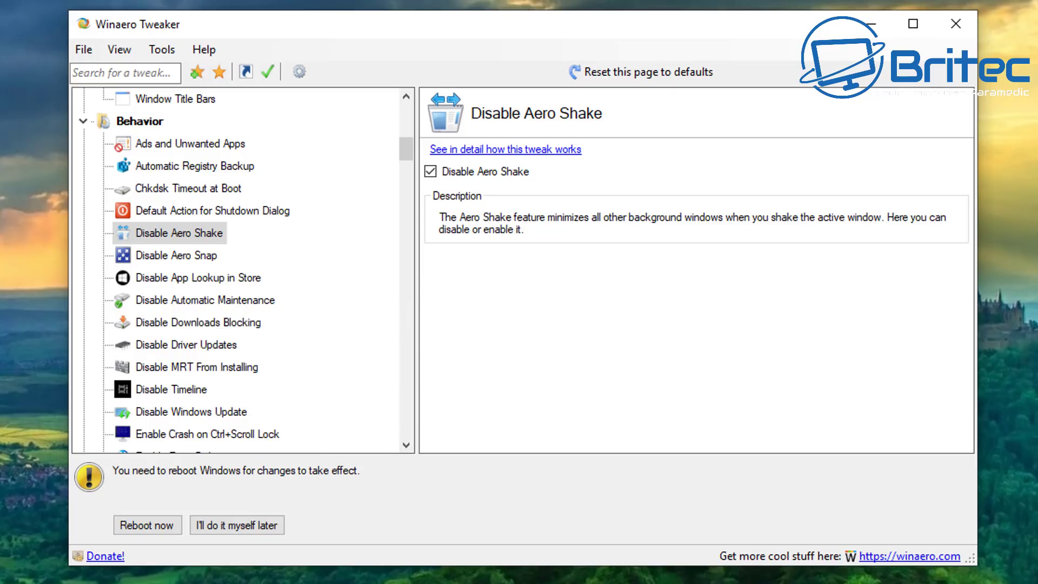
Turn off driver updates via Windows Update and disable Windows updates and notifications
click(186, 345)
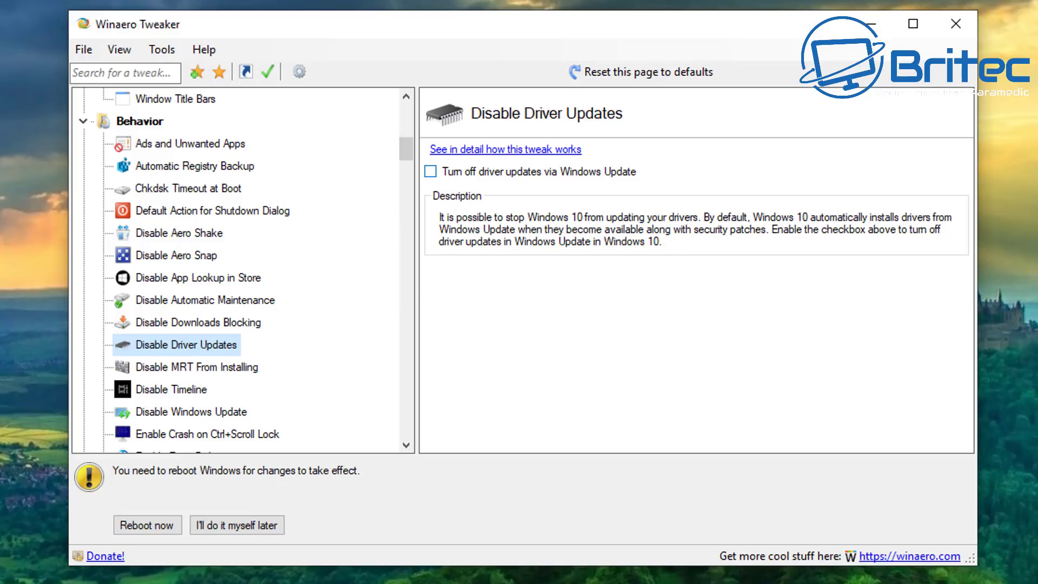
click(430, 171)
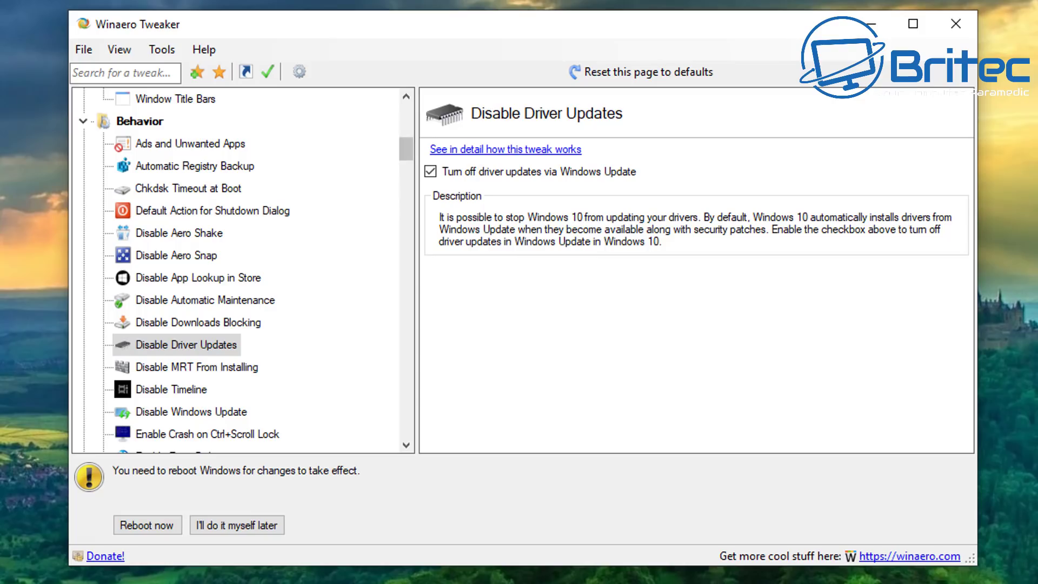
click(205, 412)
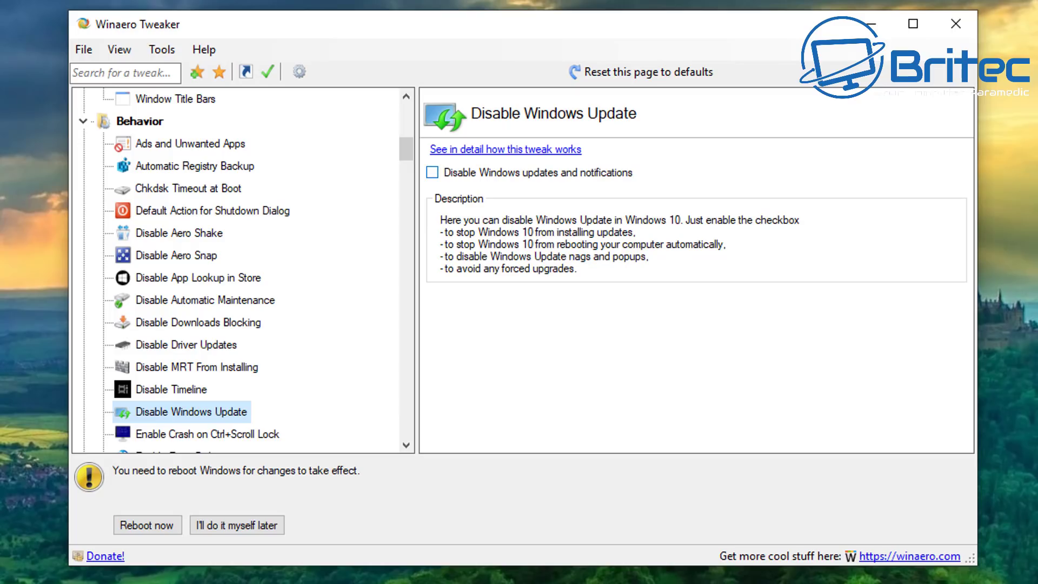
click(432, 172)
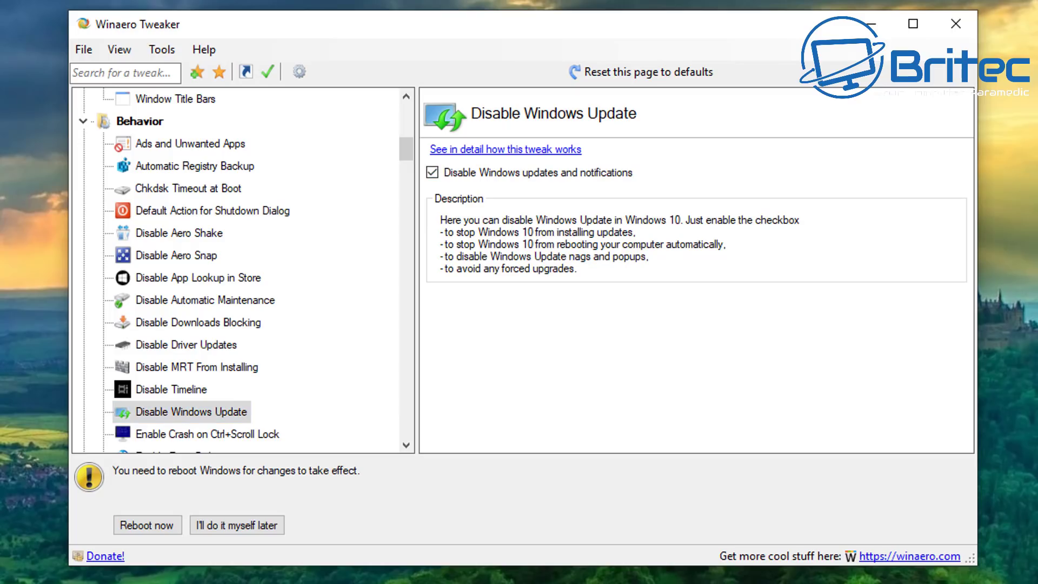
click(432, 172)
click(432, 172)
Enable the Crash on Ctrl+Scroll Lock tweak under Behavior
scroll(216, 351, down, 3)
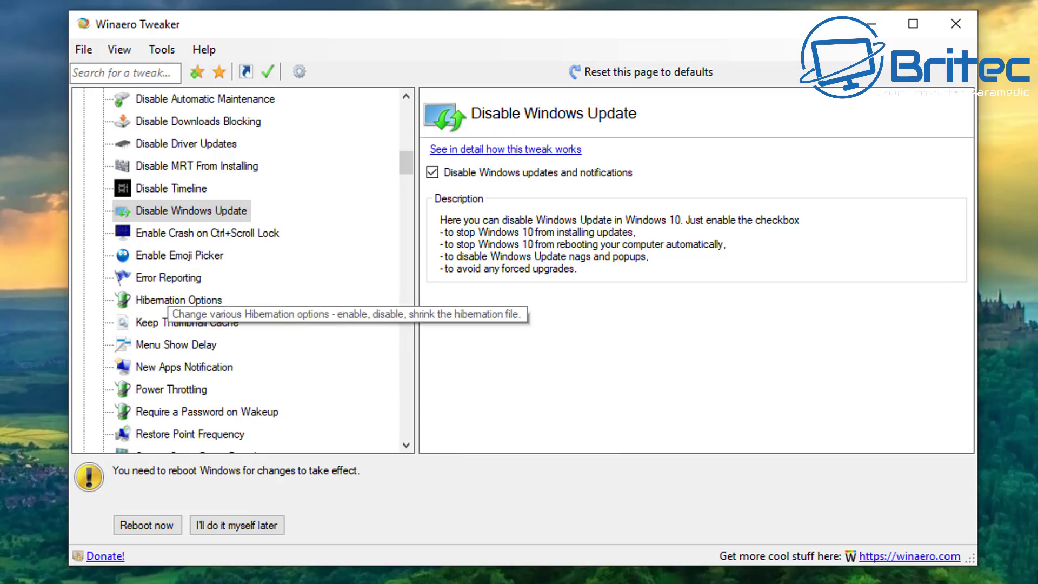
click(174, 236)
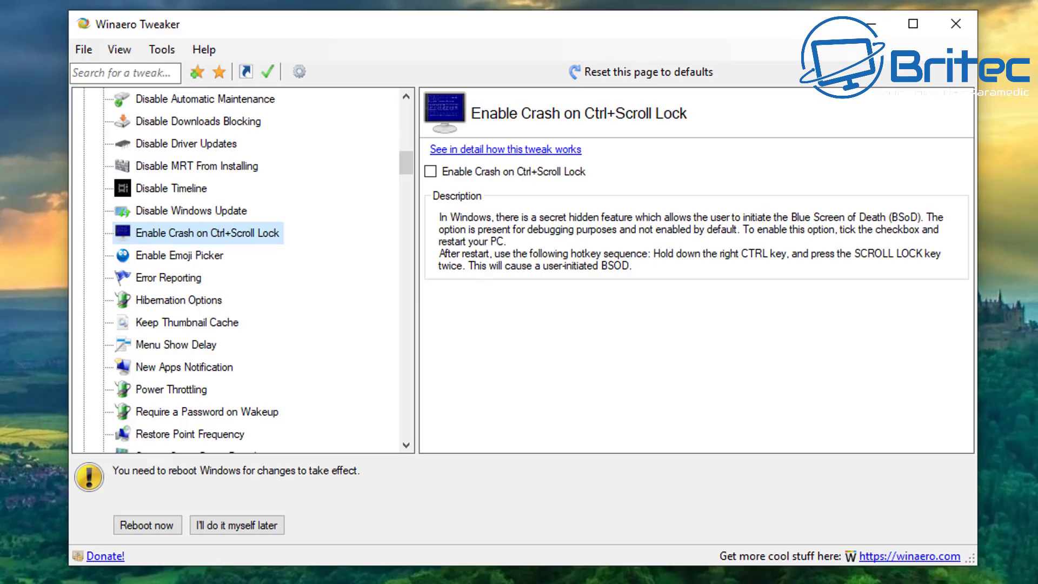
click(431, 171)
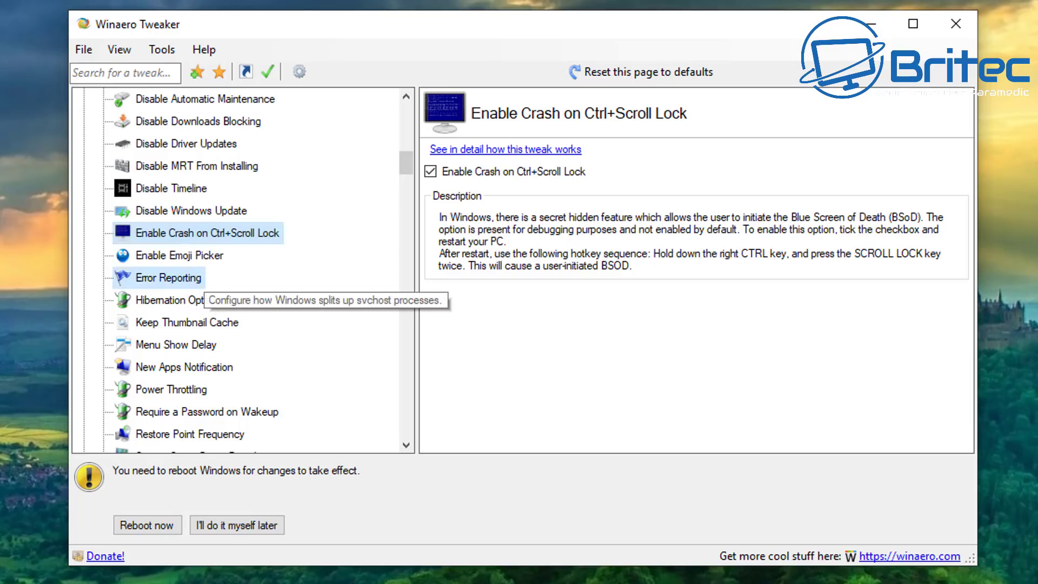
Disable Error Reporting and choose Disable Hibernation in the hibernation options
click(173, 279)
click(430, 172)
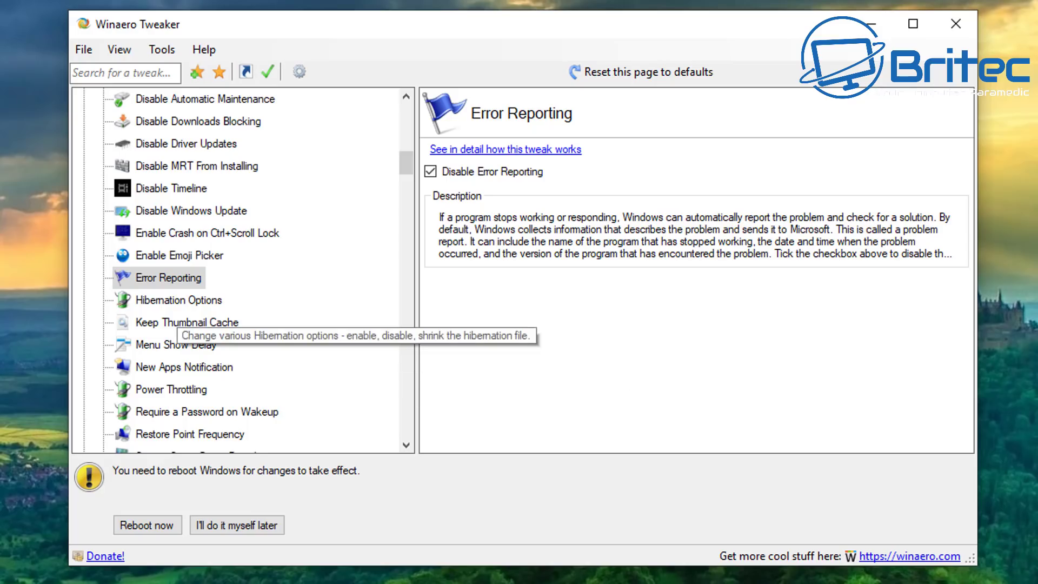
click(178, 301)
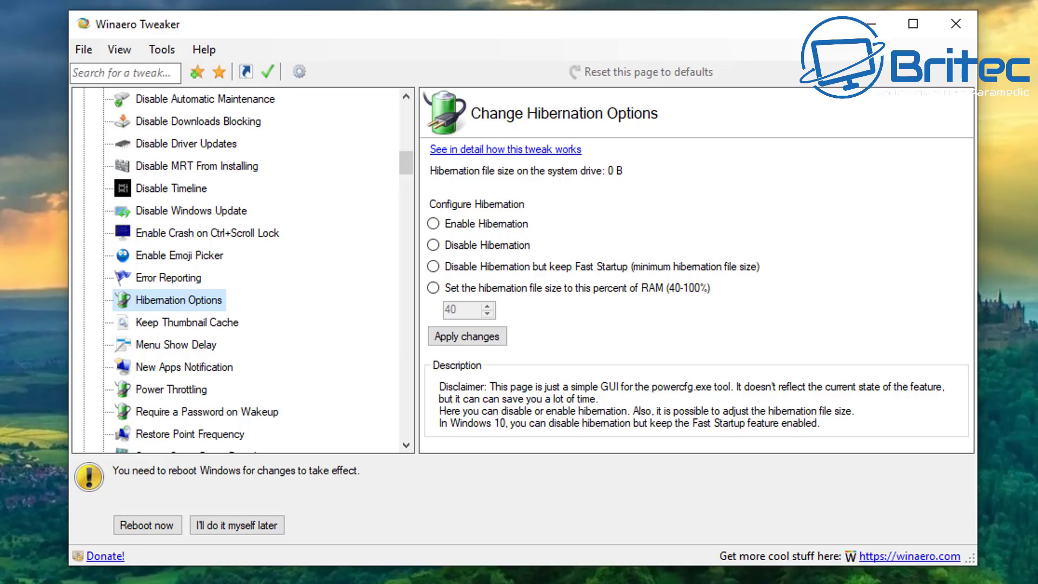
click(433, 245)
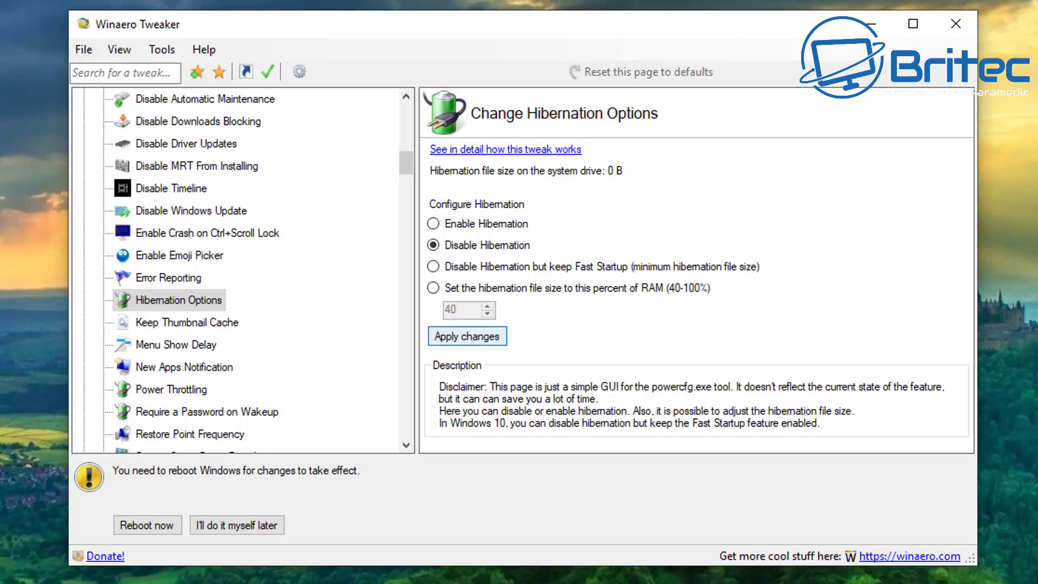
Review the Keep Thumbnail Cache, Menu Show Delay and Require a Password on Wakeup pages
click(187, 323)
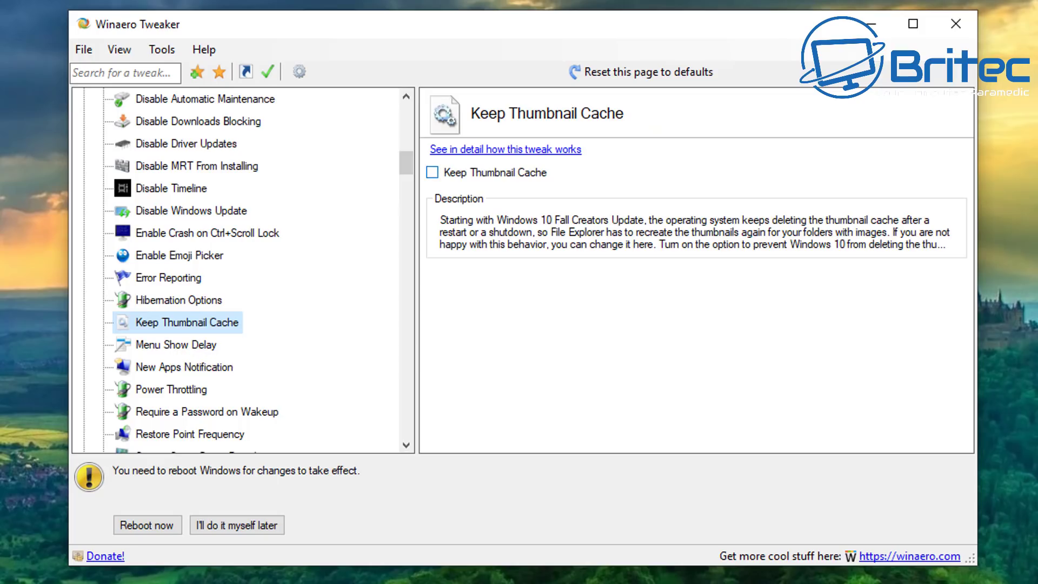
click(162, 345)
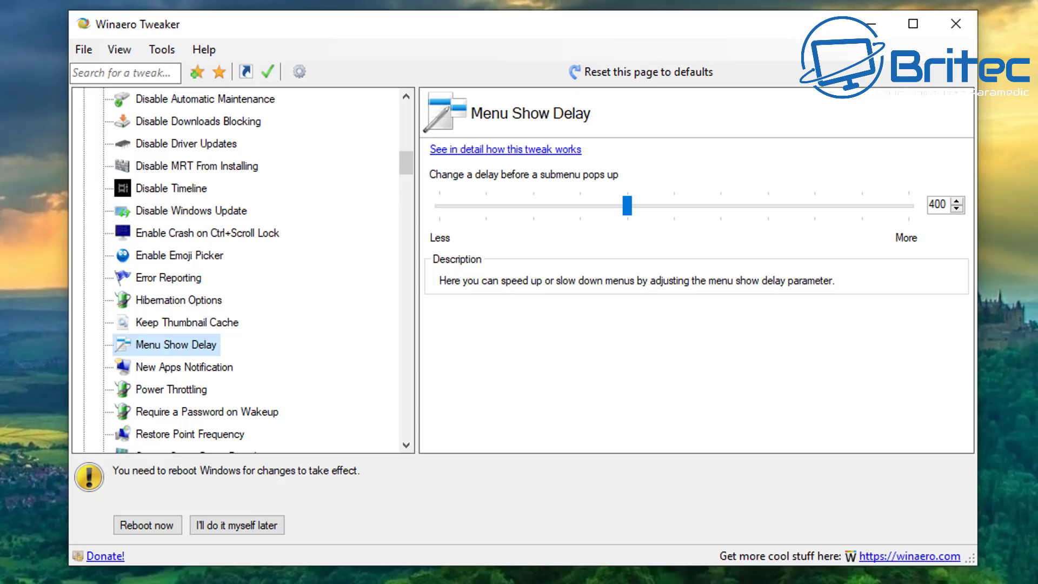
click(262, 412)
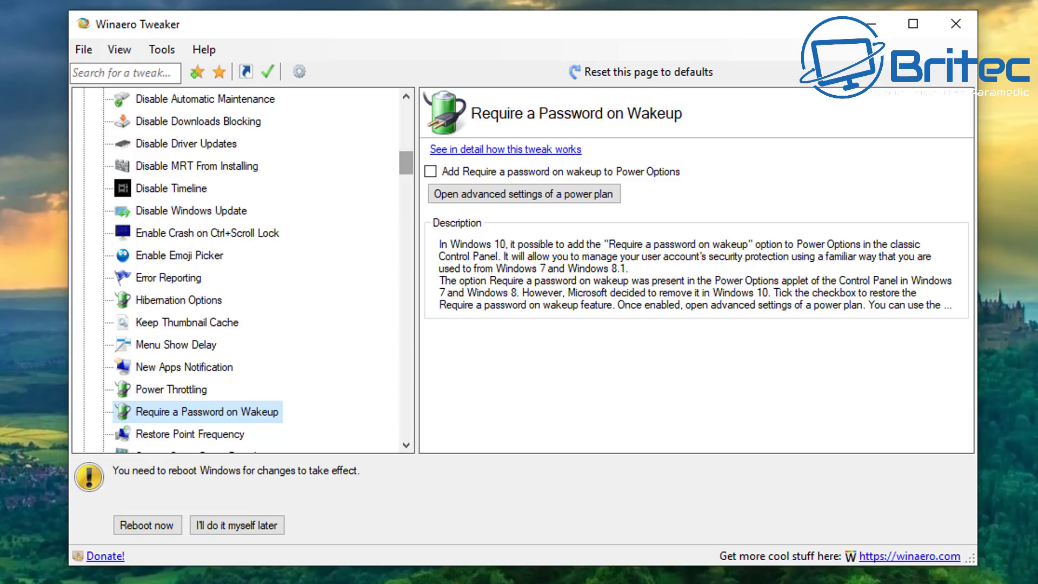
Try out the option to increase system restore point frequency and switch it back off
scroll(244, 271, down, 4)
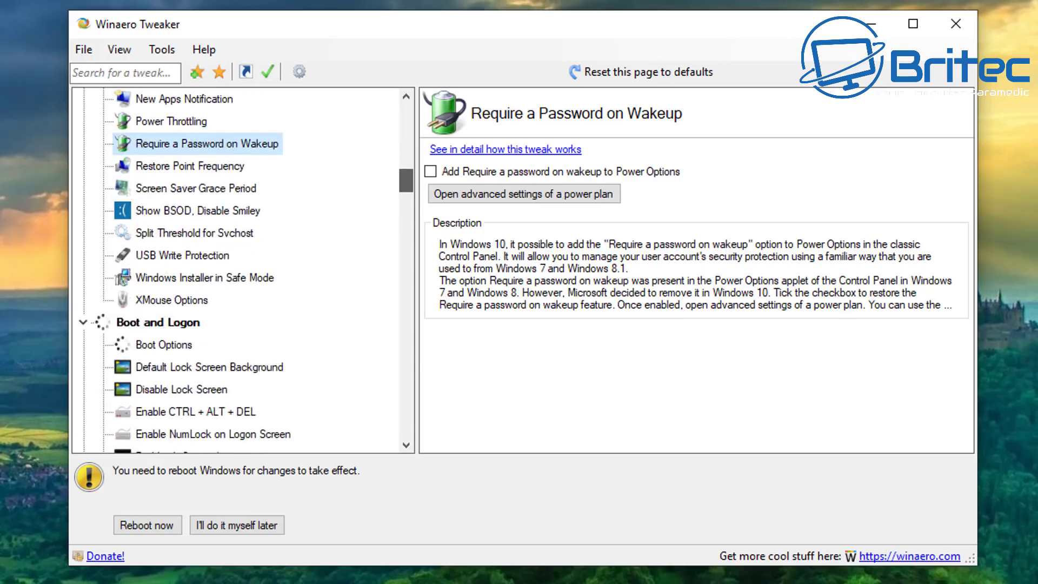
drag(406, 180, 406, 182)
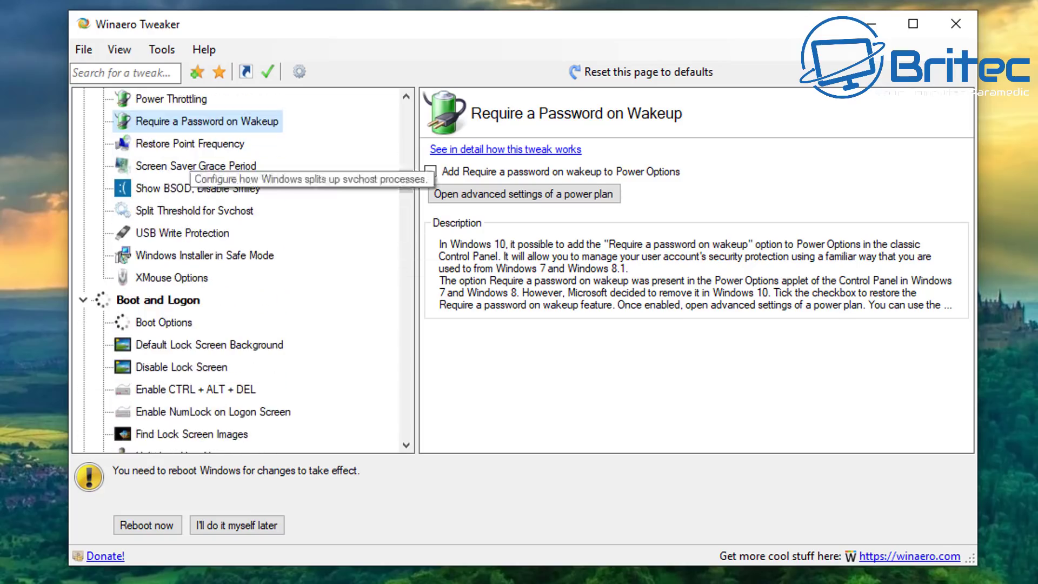
click(190, 144)
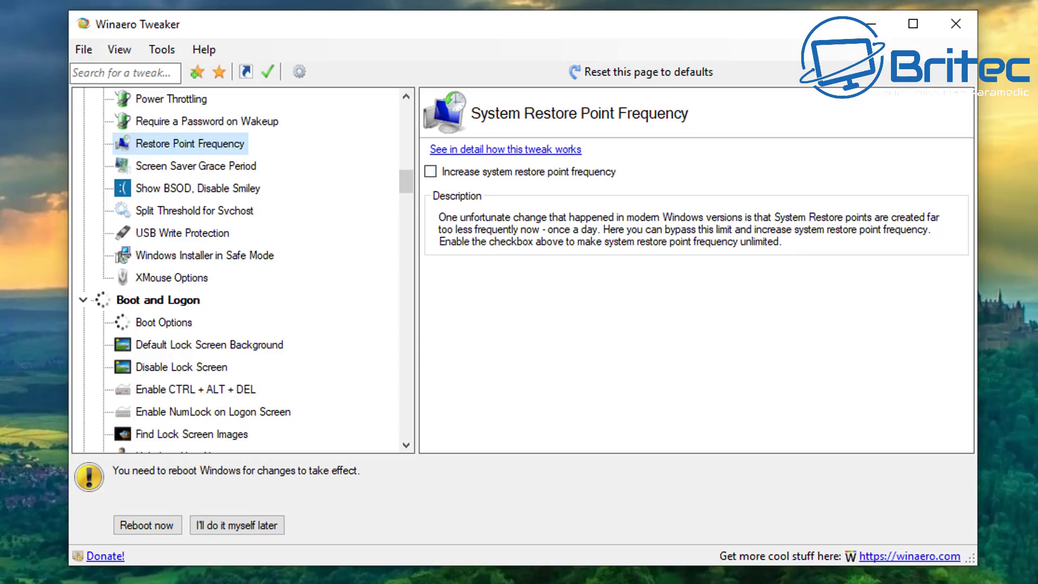
click(431, 172)
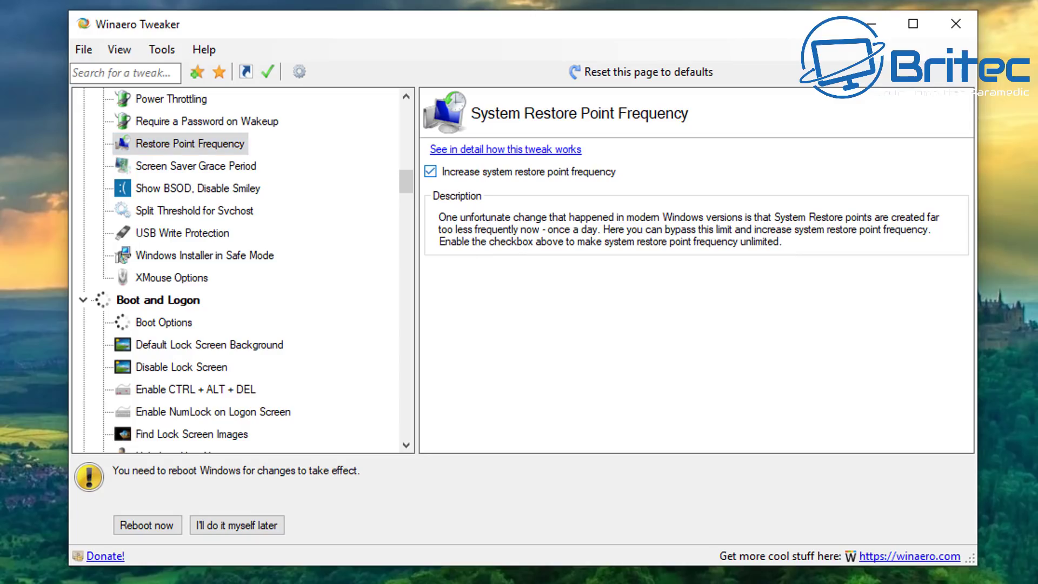
click(430, 171)
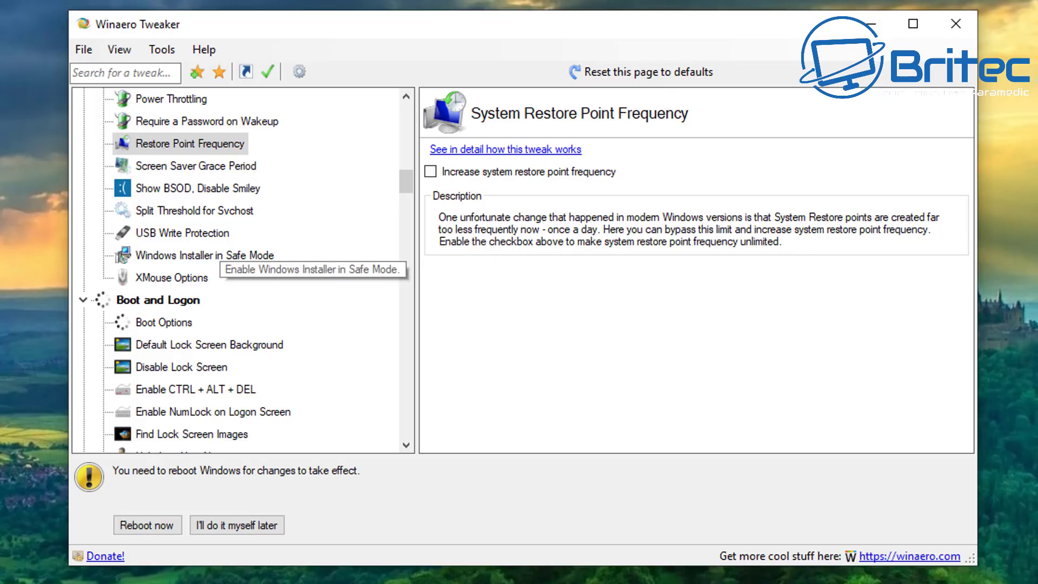
Review the Show BSOD, Disable Smiley and USB Write Protection pages, and enable Windows Installer in Safe mode
click(197, 189)
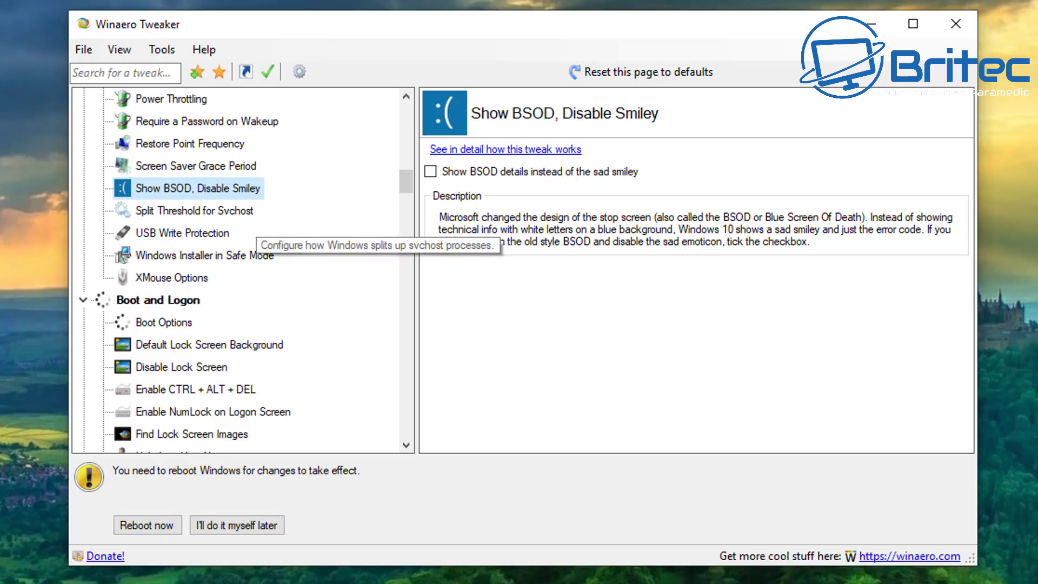
click(203, 231)
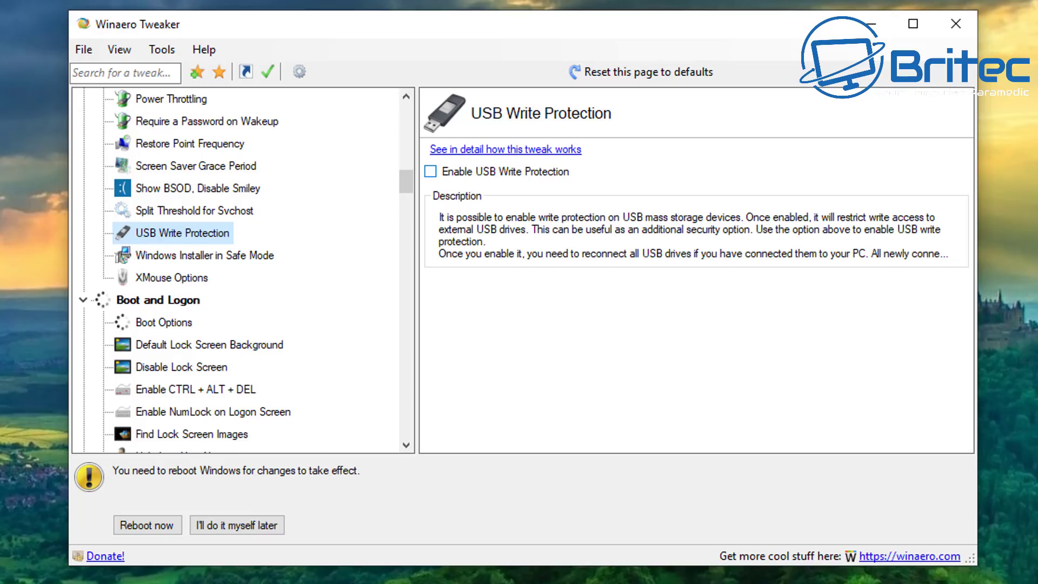
click(205, 255)
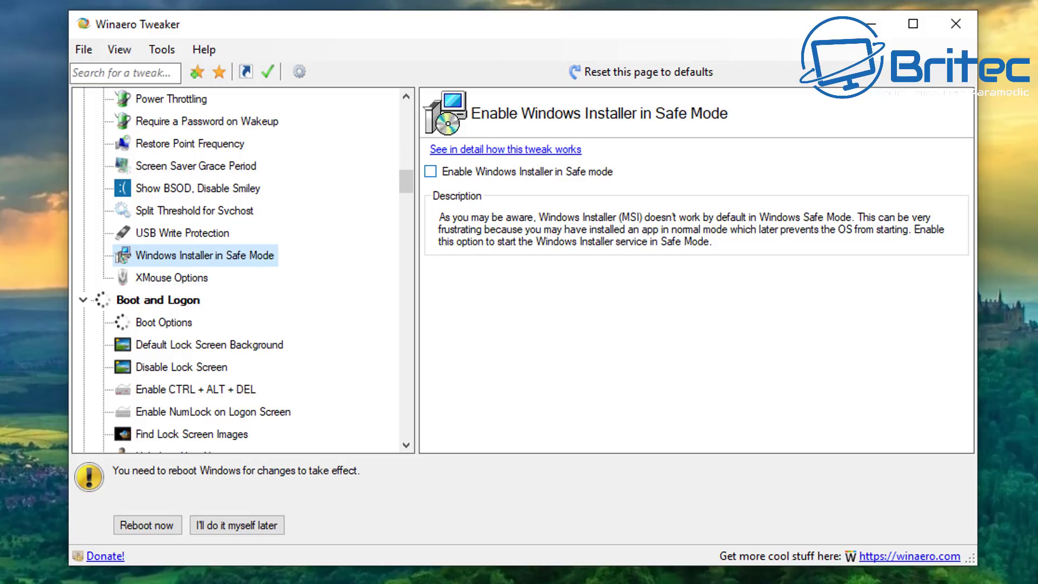
click(430, 171)
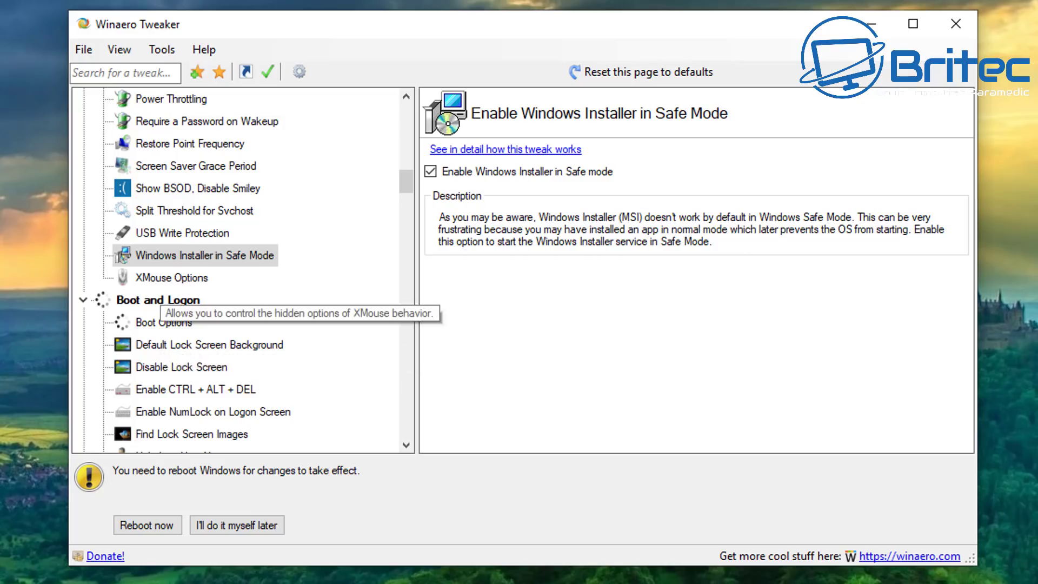
Review the XMouse Options page and the Boot Options page under Boot and Logon
click(161, 278)
scroll(187, 324, down, 3)
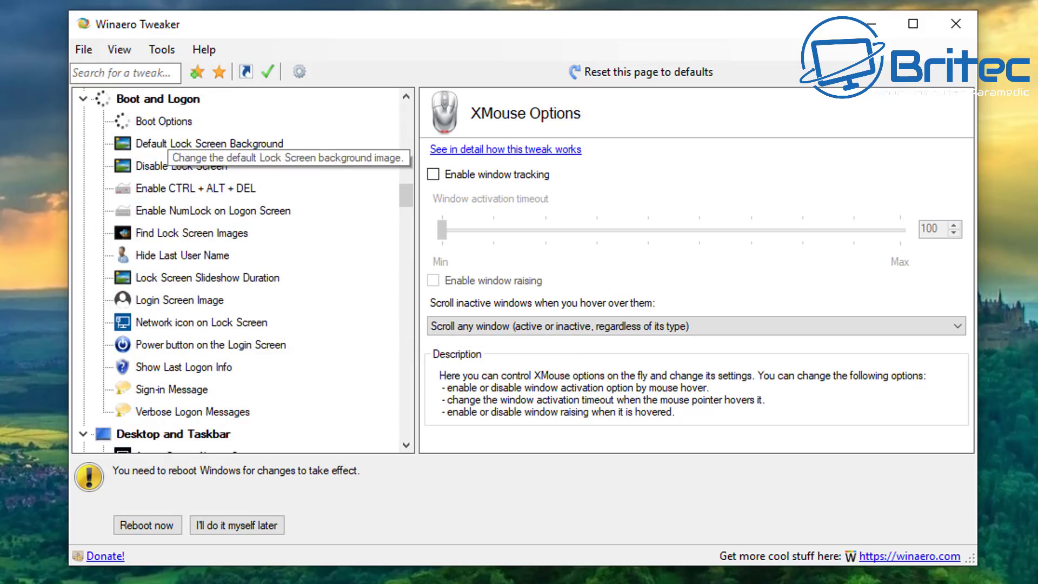
click(169, 127)
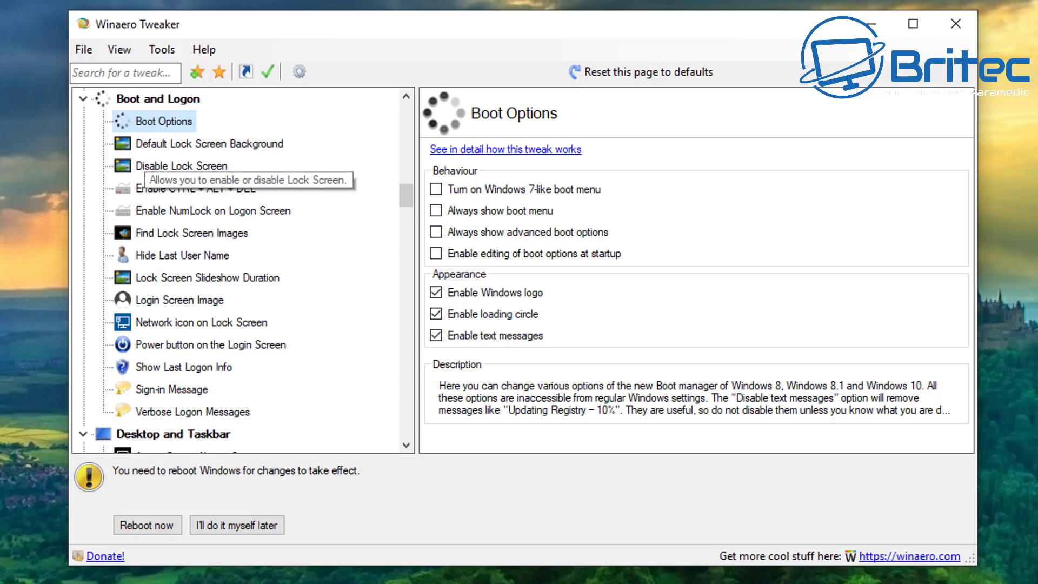
Disable the Lock Screen and review the Default Lock Screen Background and Hide Last User Name pages
click(157, 166)
click(431, 171)
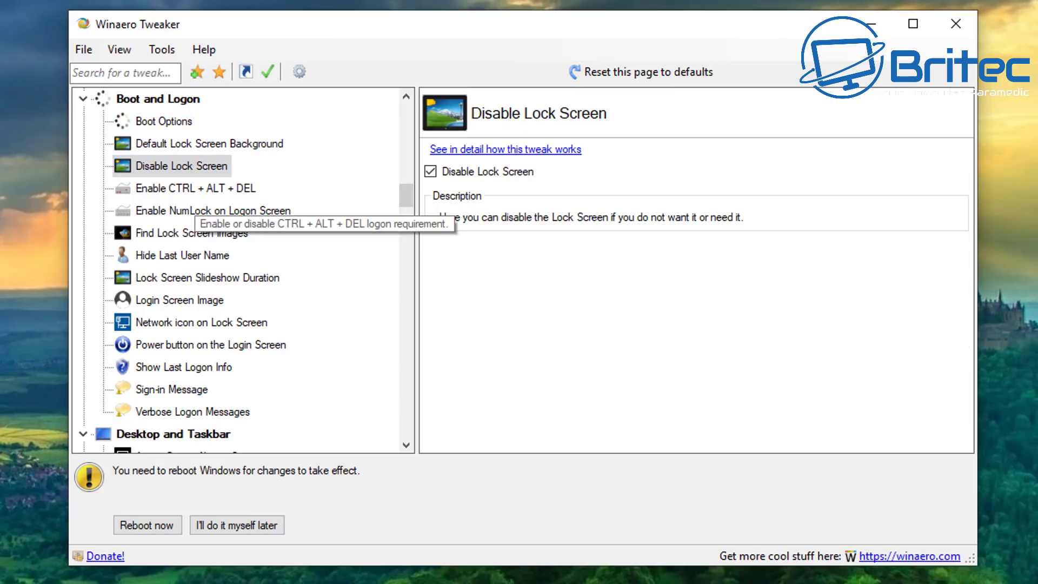
click(168, 144)
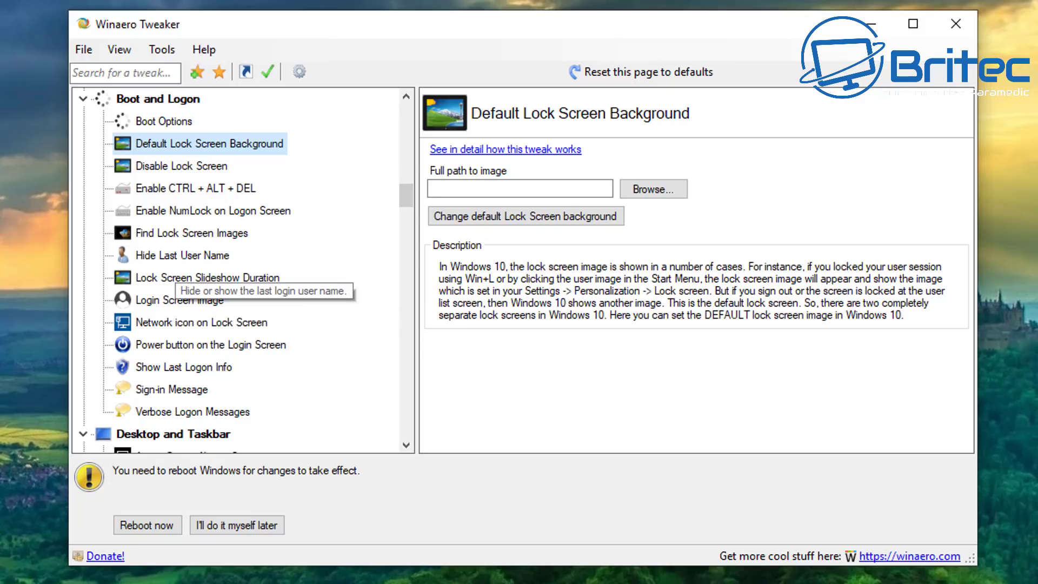
click(176, 257)
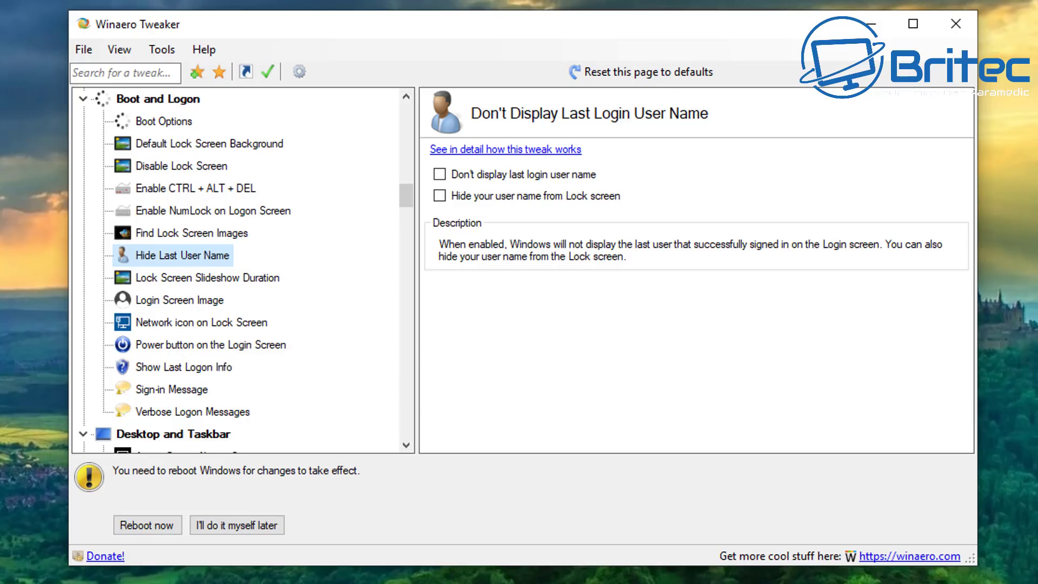
Review the Network icon on Lock Screen page and the Action Center Always Open, Backup/Restore Start Menu Layout and Balloon Tooltips pages
click(204, 326)
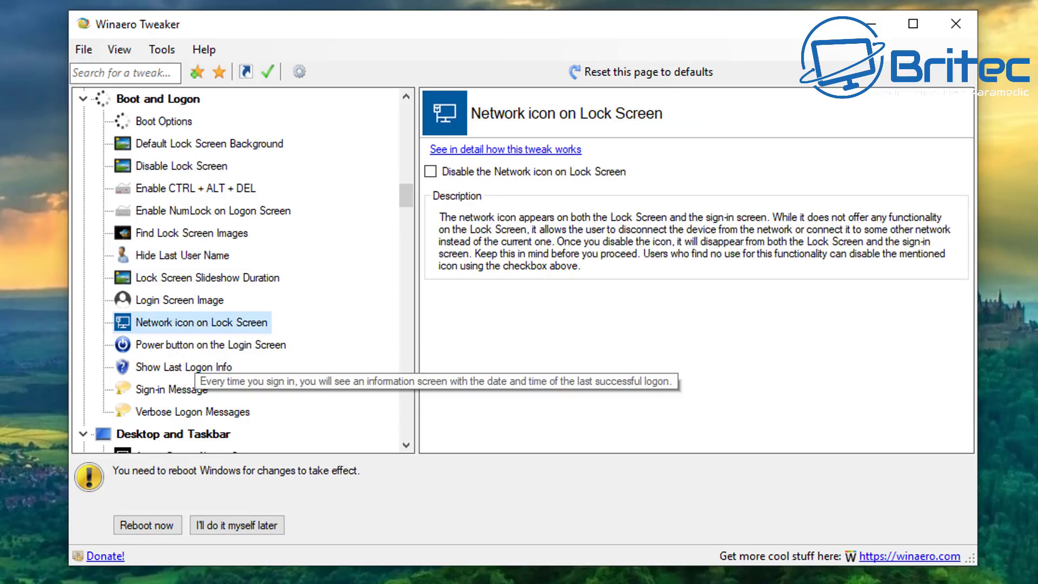
scroll(259, 416, down, 1)
scroll(243, 416, down, 3)
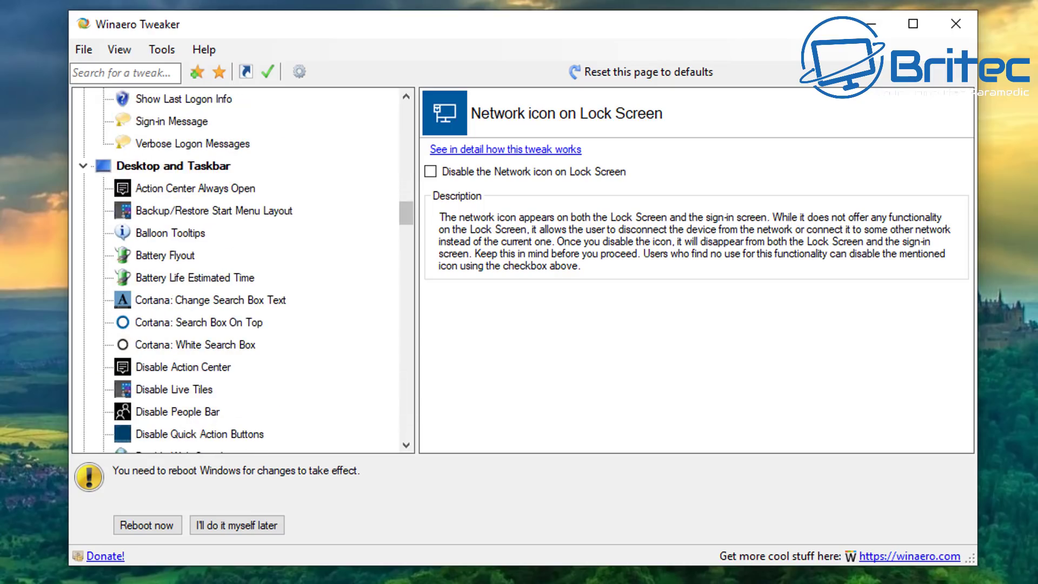
scroll(243, 270, down, 1)
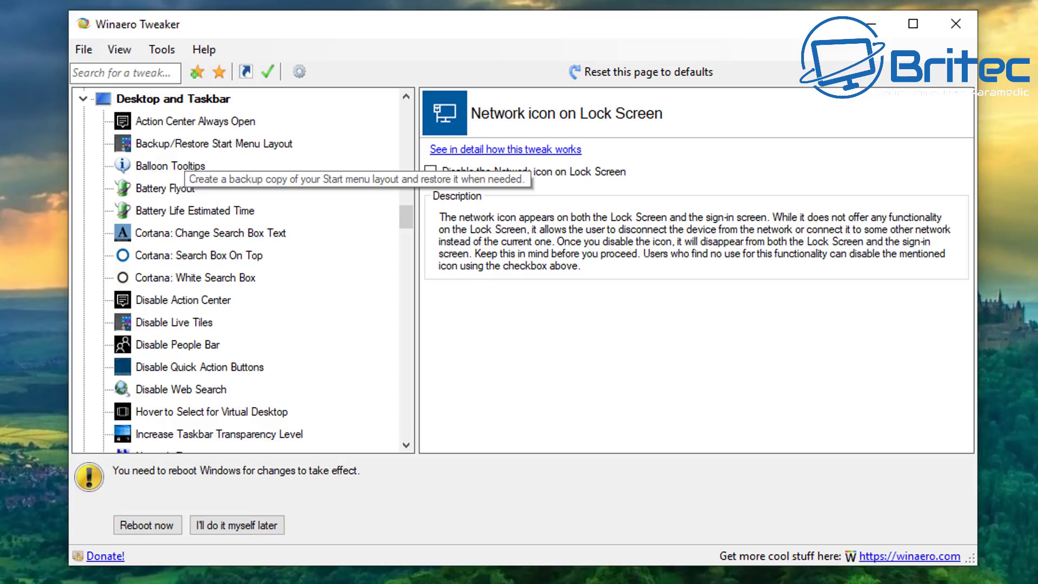
click(183, 123)
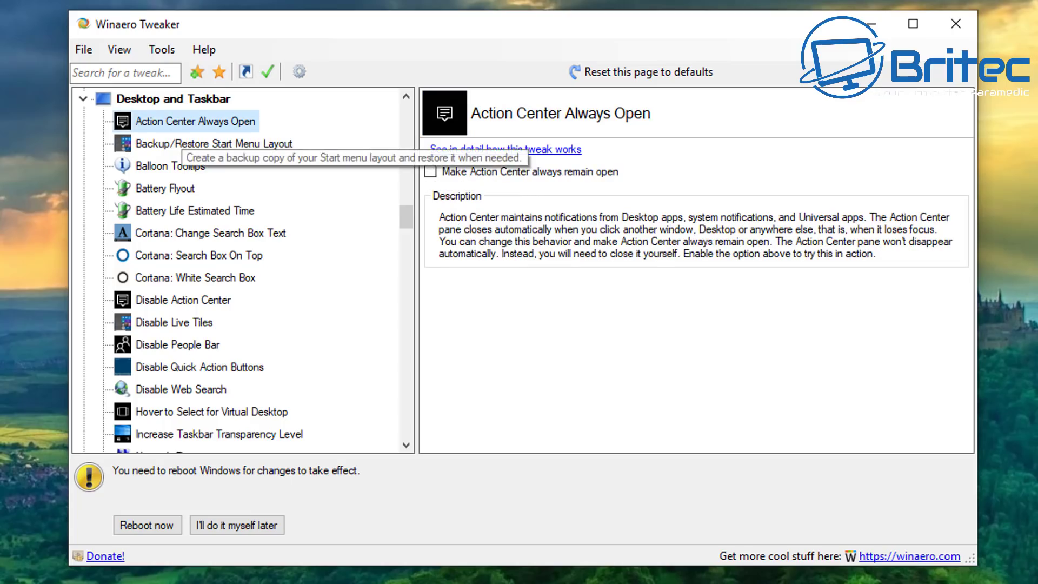
click(182, 139)
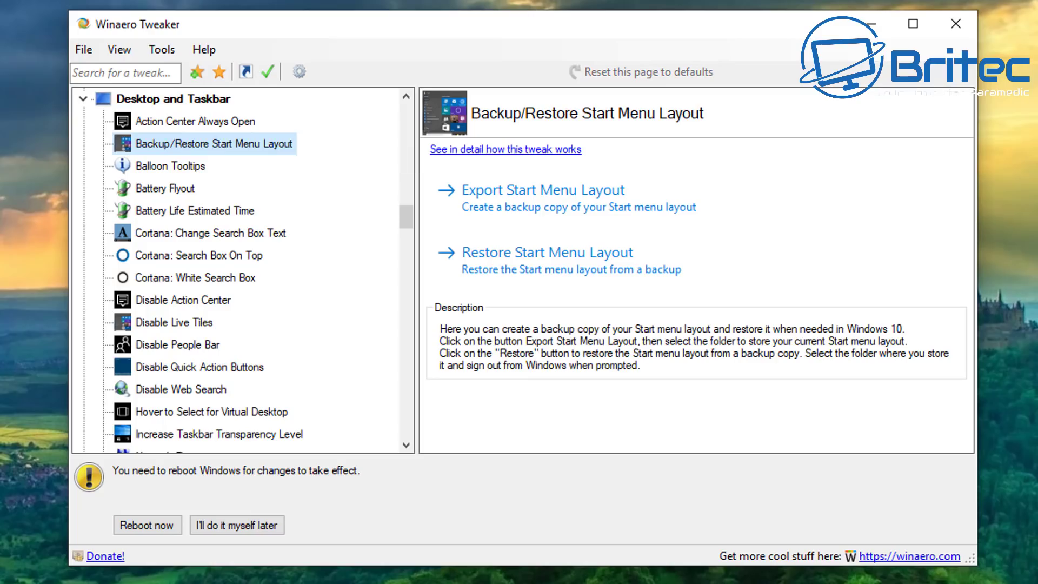
click(170, 165)
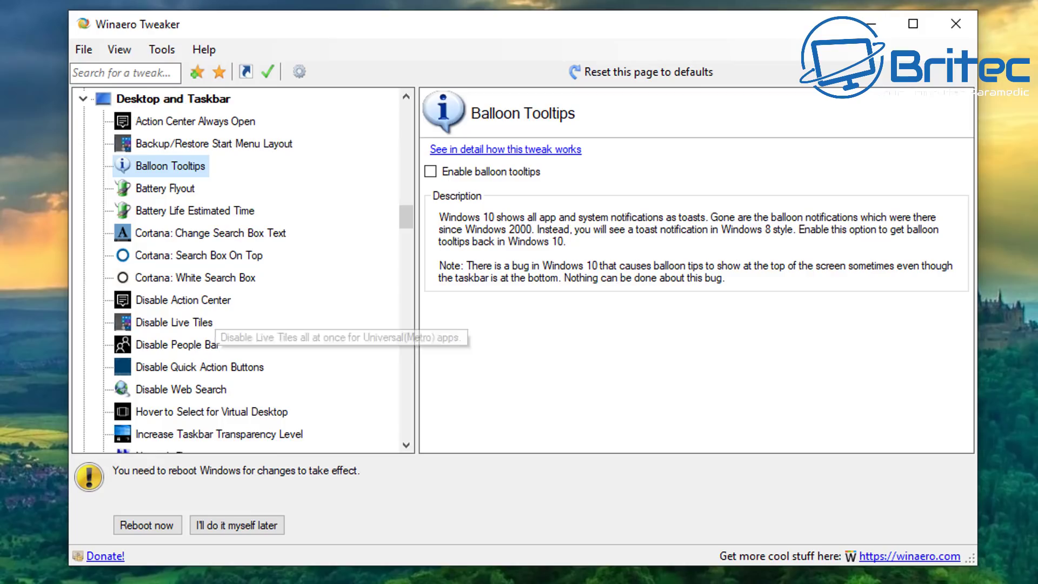
Turn on the option to disable Action Center and review the Cortana: White Search Box and Cortana: Search Box On Top pages
click(200, 301)
click(430, 172)
click(155, 279)
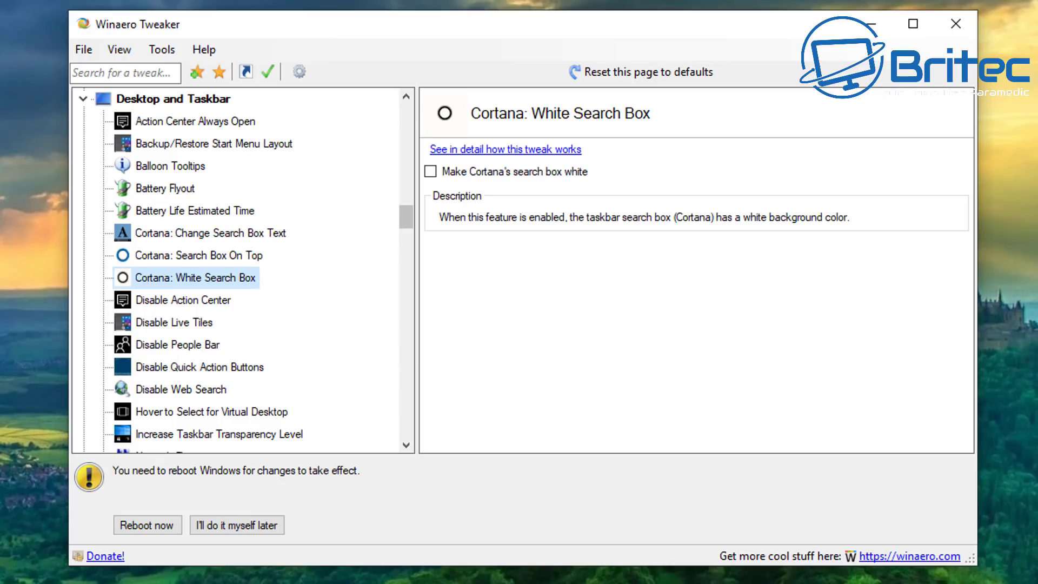
click(208, 259)
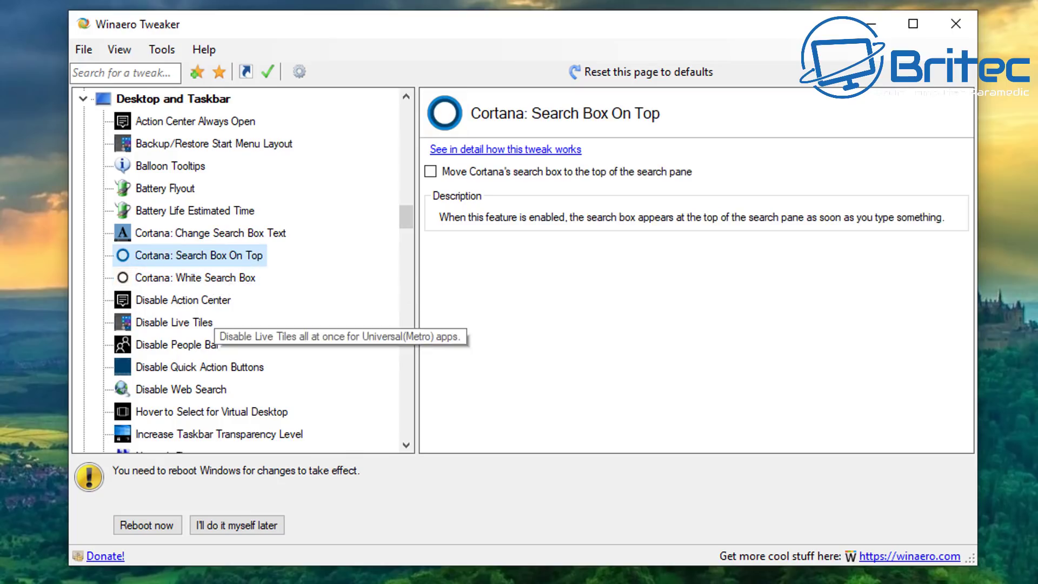
click(198, 305)
Check the tiles in the Start menu, enable Disable Live Tiles, and postpone signing out
click(190, 322)
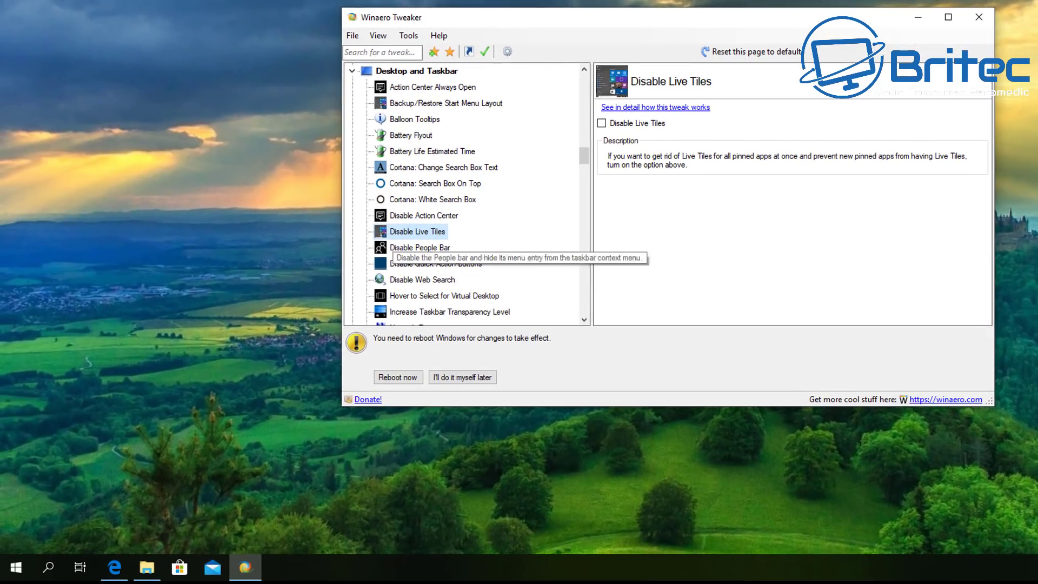
click(16, 566)
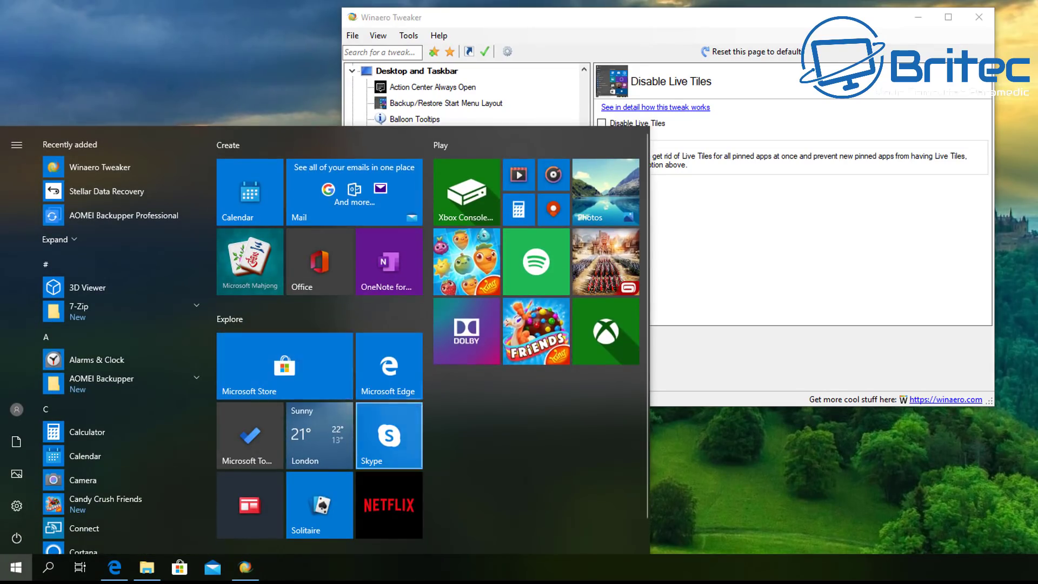
click(703, 464)
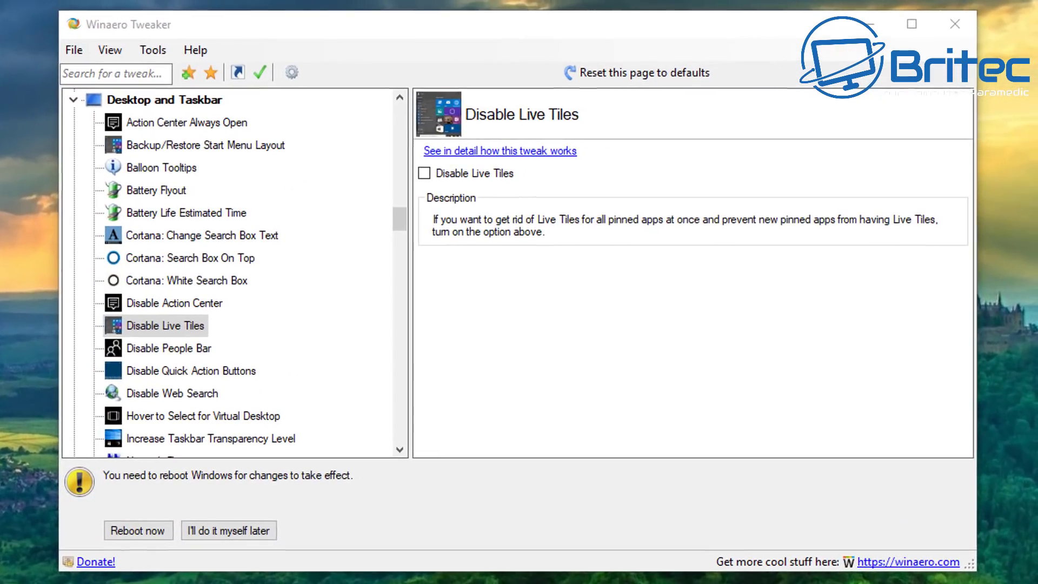
click(513, 149)
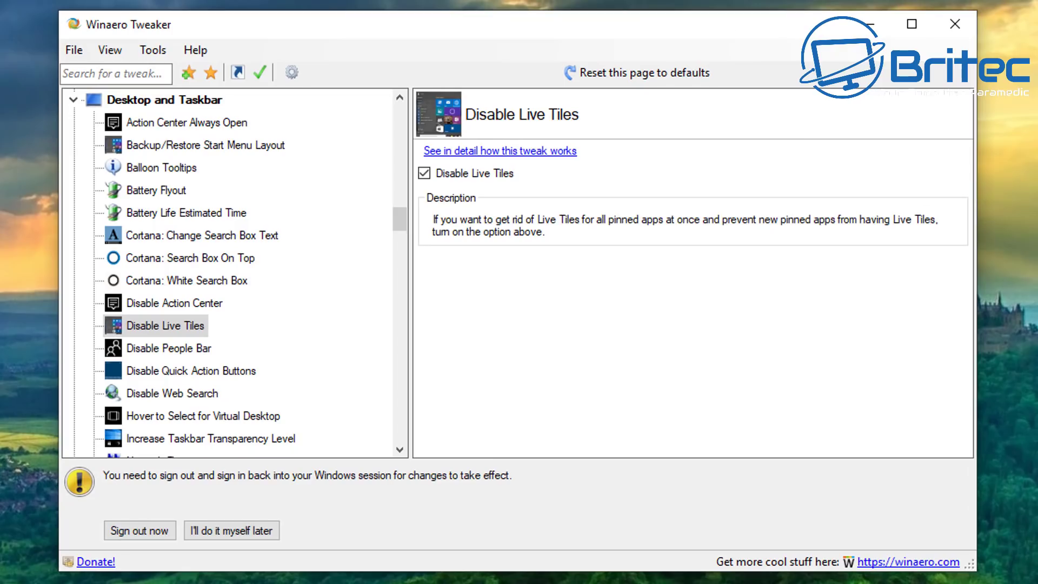
click(231, 531)
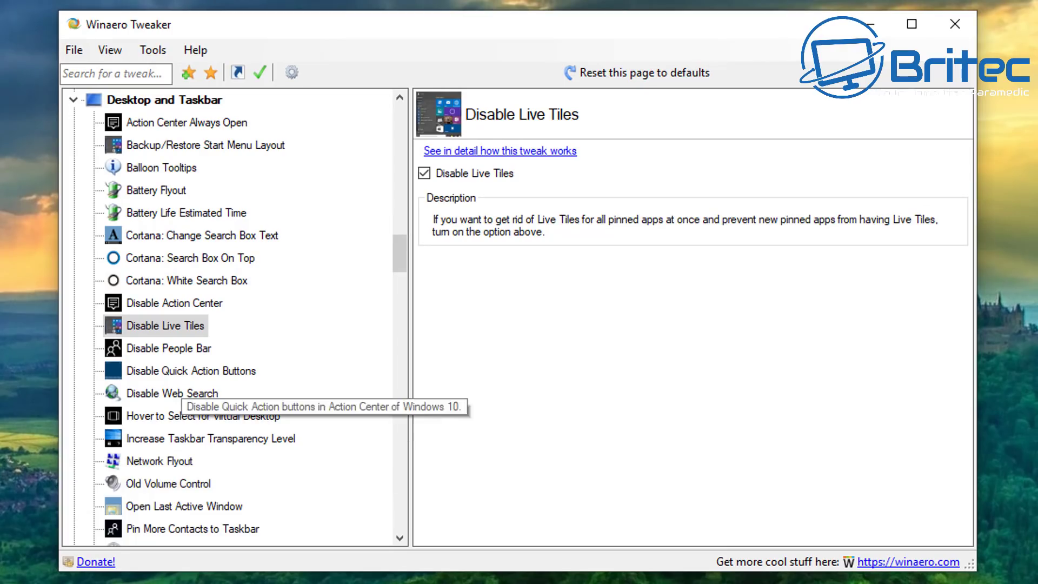
Check the People bar on the taskbar and enable Disable People Bar and Taskbar Context Menu Item
click(169, 349)
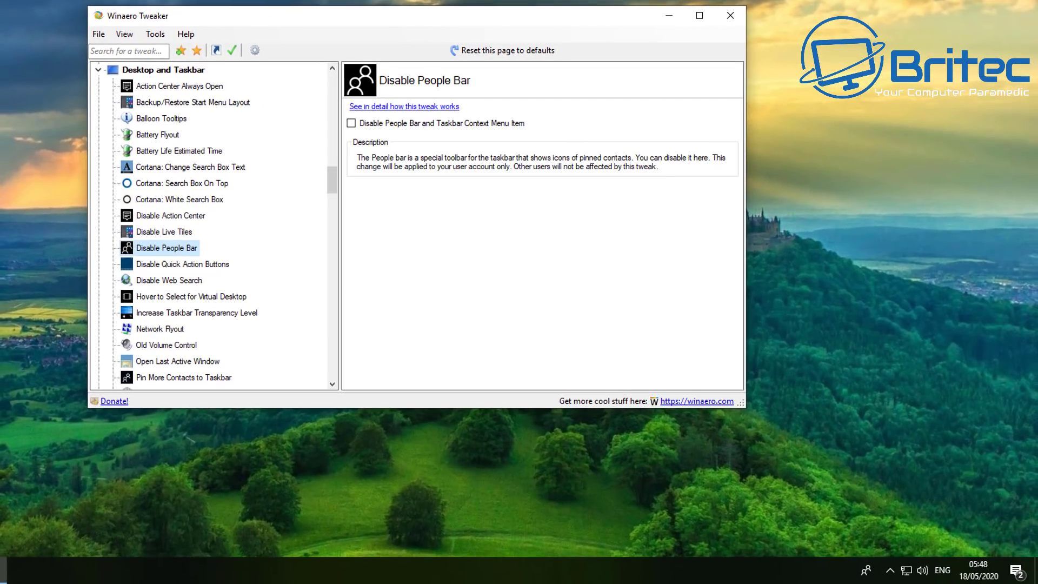
click(865, 571)
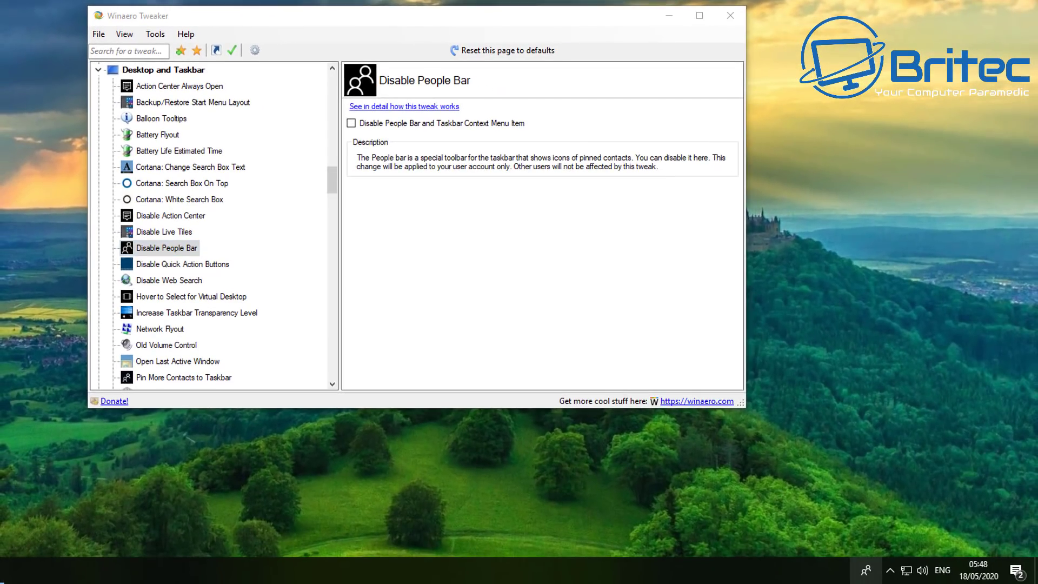
click(866, 571)
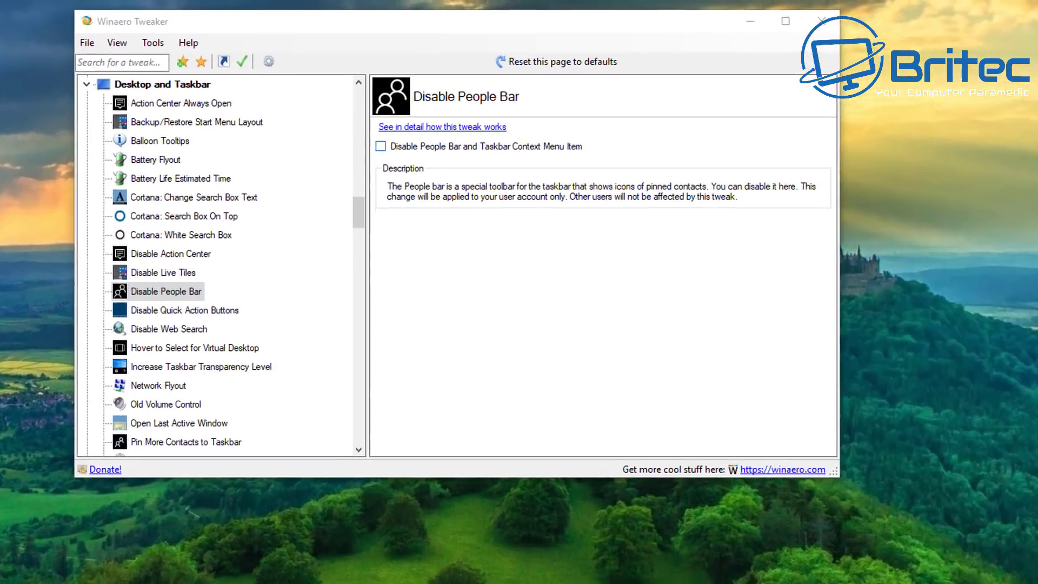
click(351, 123)
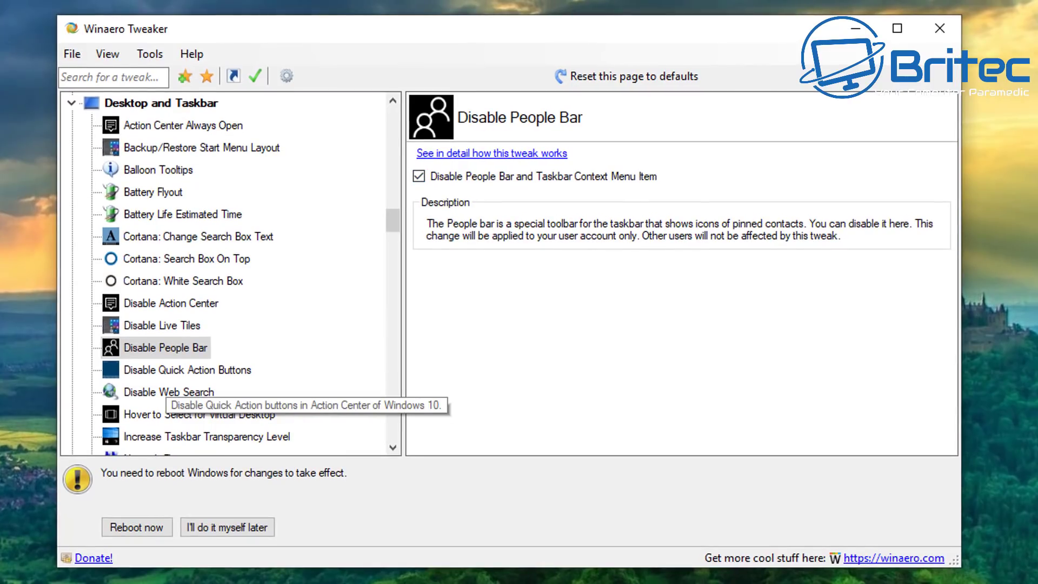
Review the Disable Quick Action Buttons page and disable web search in the taskbar and Cortana
click(173, 373)
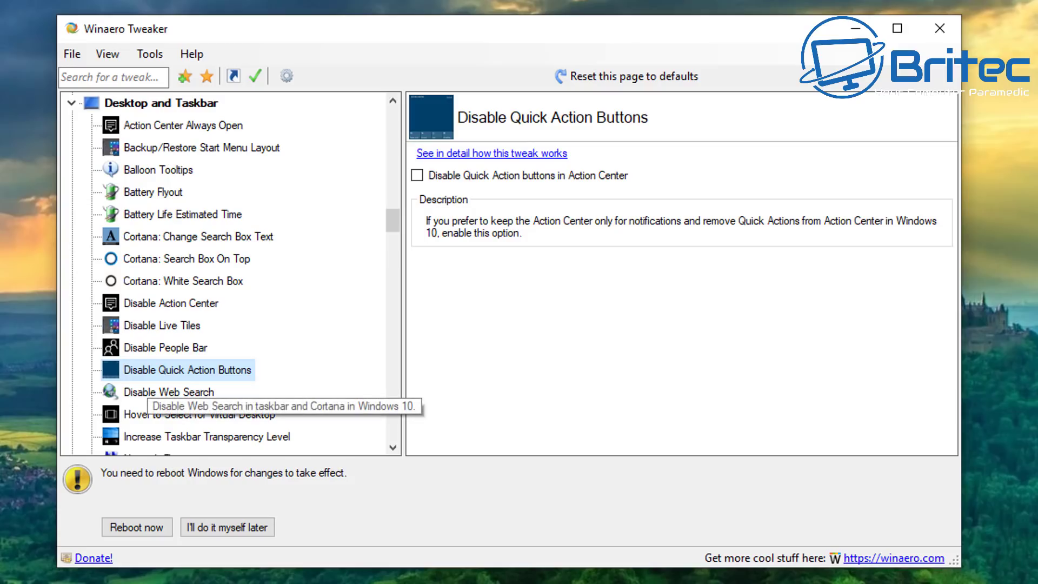
click(154, 392)
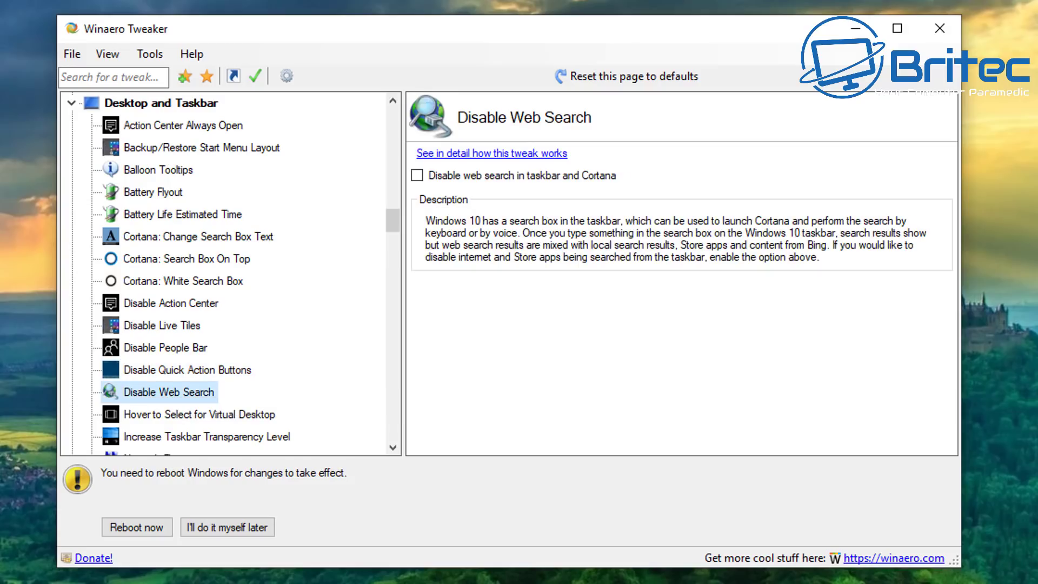
click(417, 176)
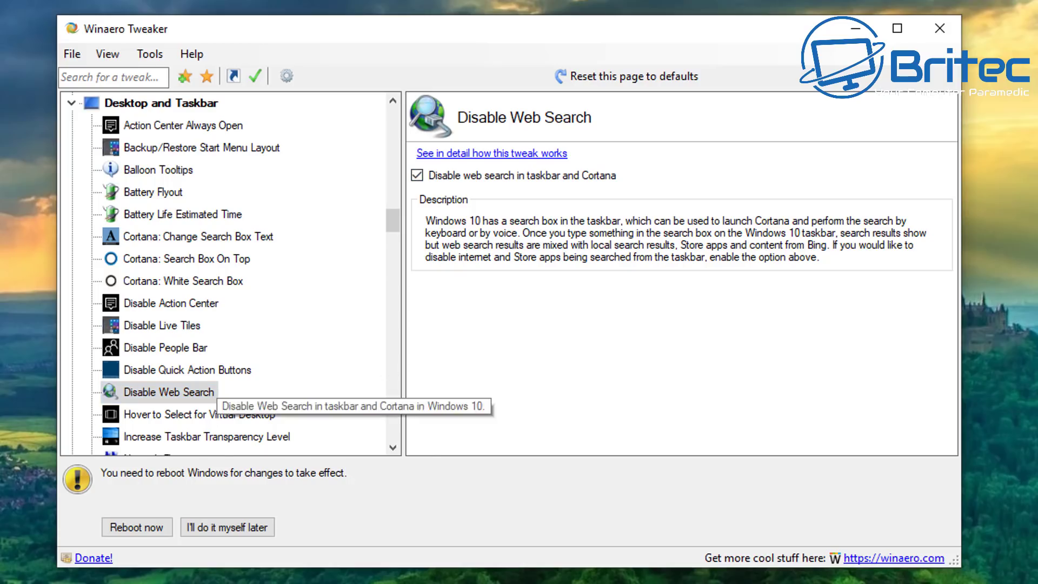
Review the Network Flyout options and look through the remaining Desktop and Taskbar tweaks
scroll(216, 416, down, 1)
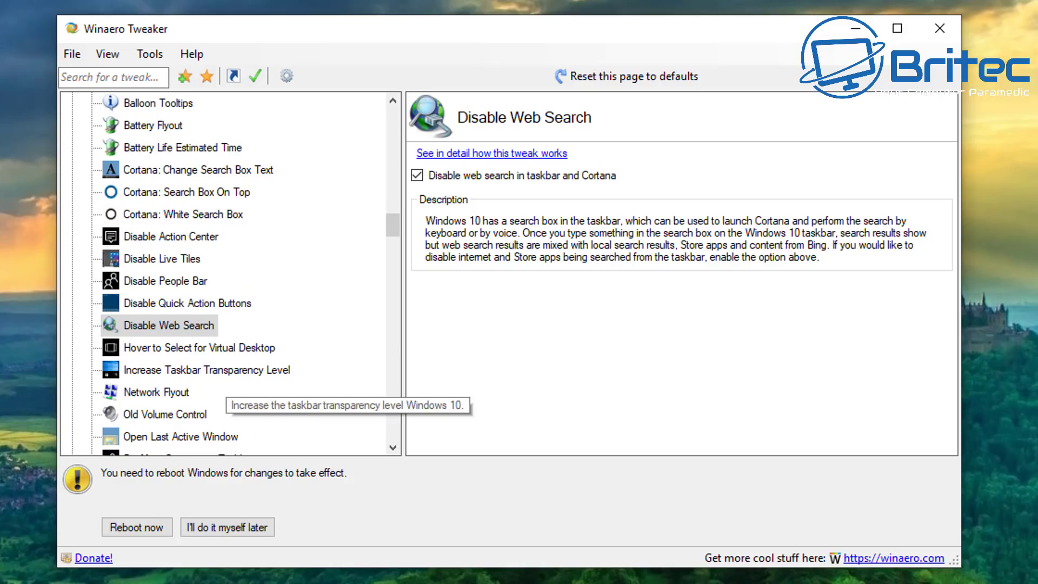
scroll(224, 392, down, 1)
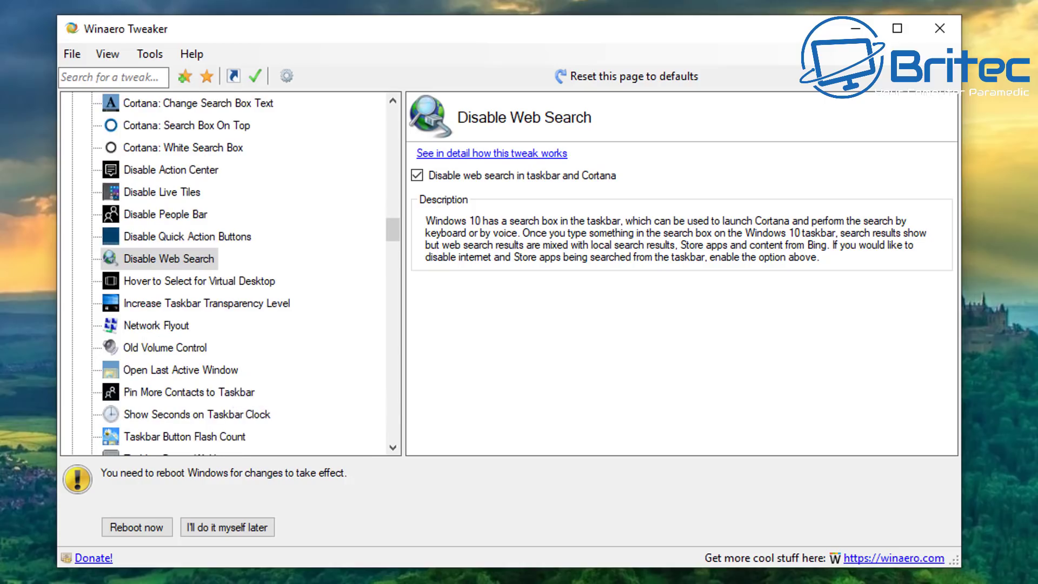
click(181, 328)
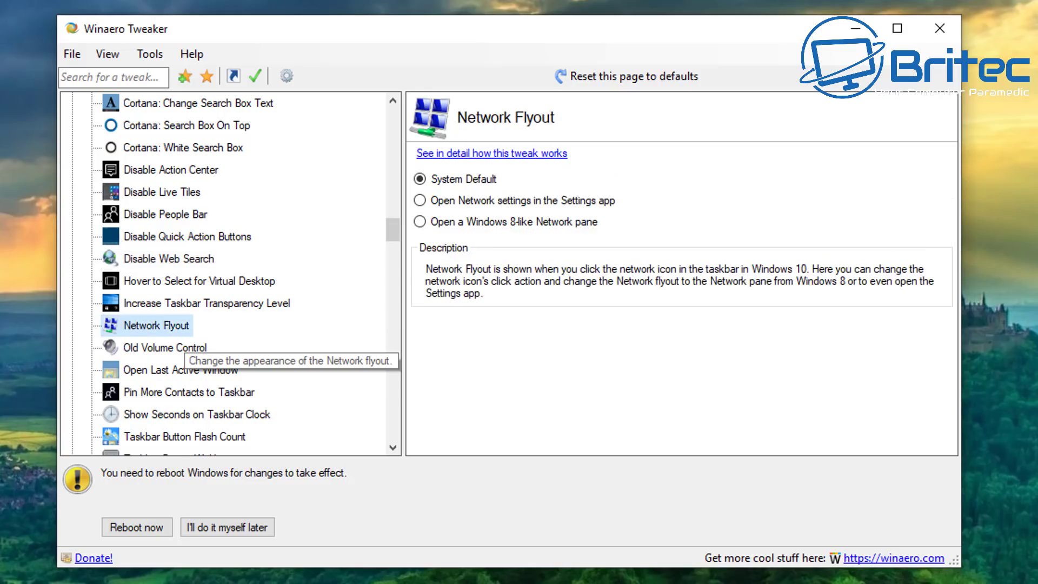
scroll(216, 378, down, 1)
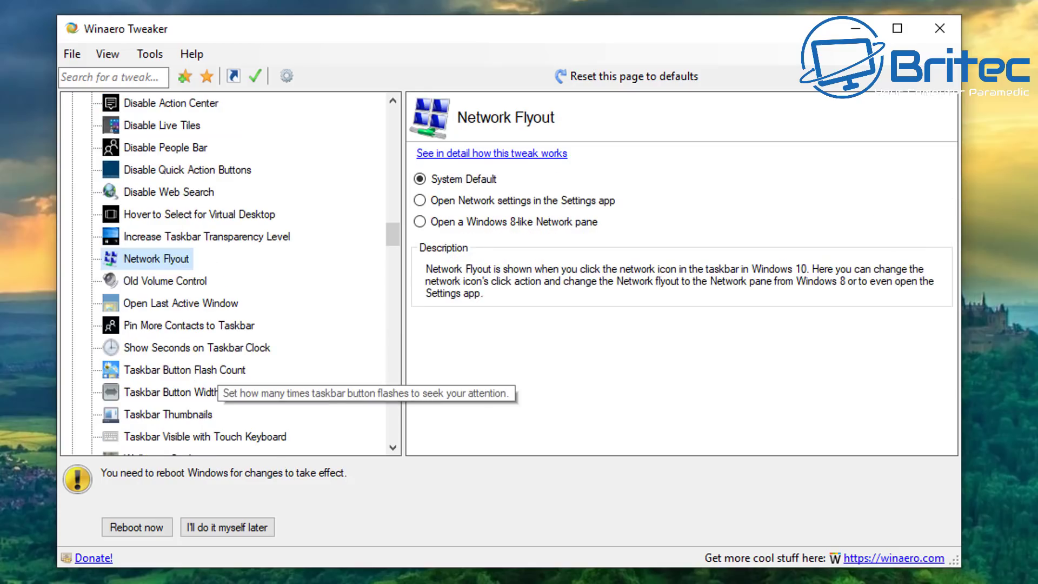
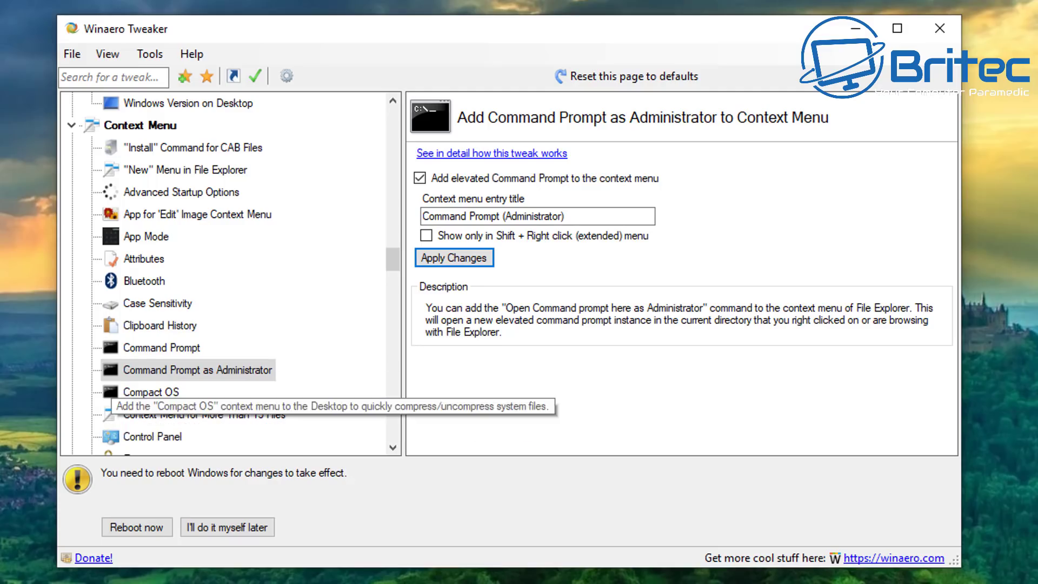
Review the Clipboard History context menu option and add Control Panel to the Desktop context menu
click(134, 327)
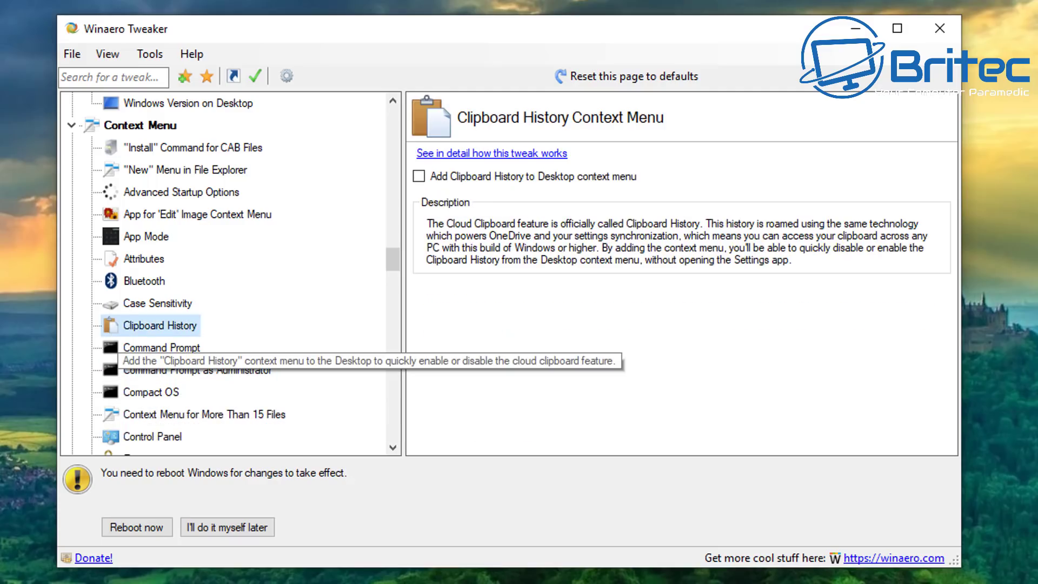
scroll(162, 370, down, 1)
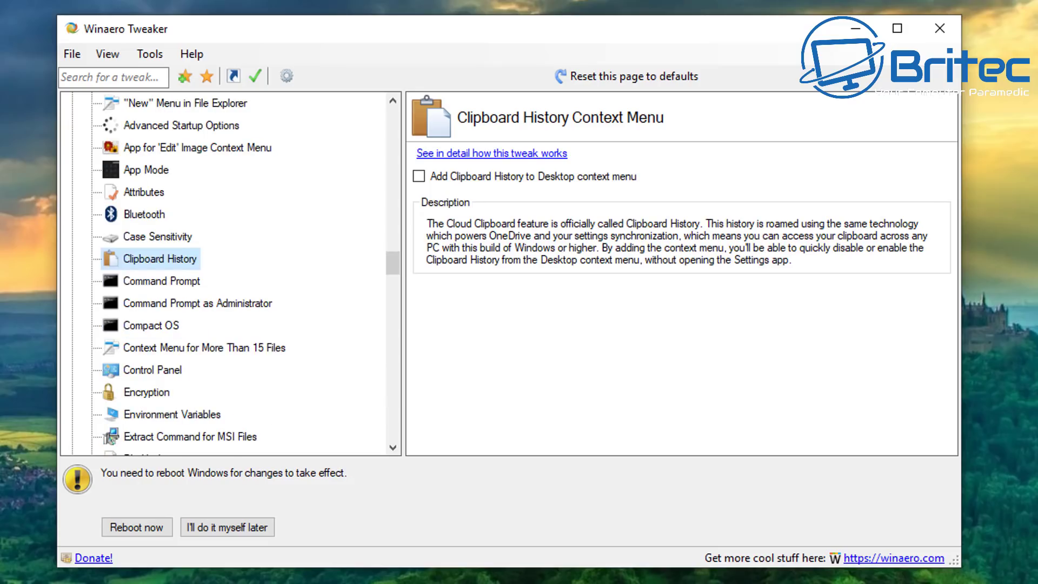
click(175, 370)
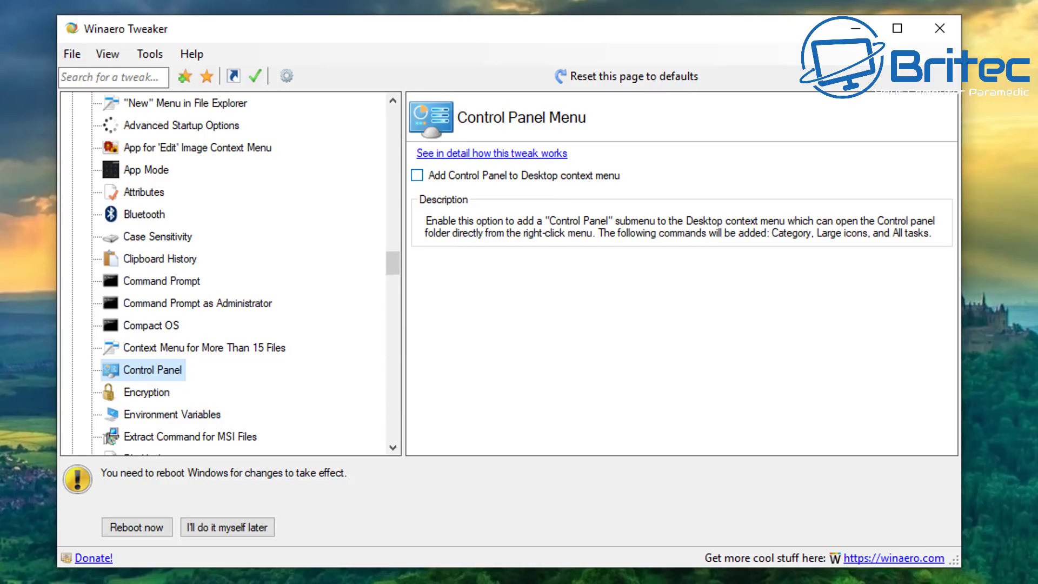
click(417, 175)
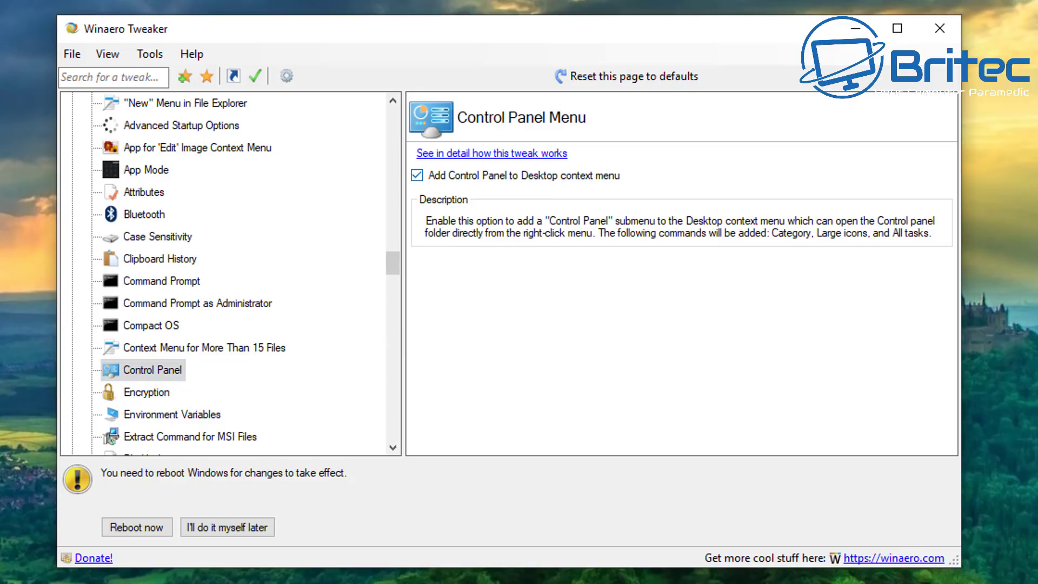
Add the Network Location submenu and the Kill Not Responding Tasks entry to the Desktop context menu
scroll(227, 324, down, 1)
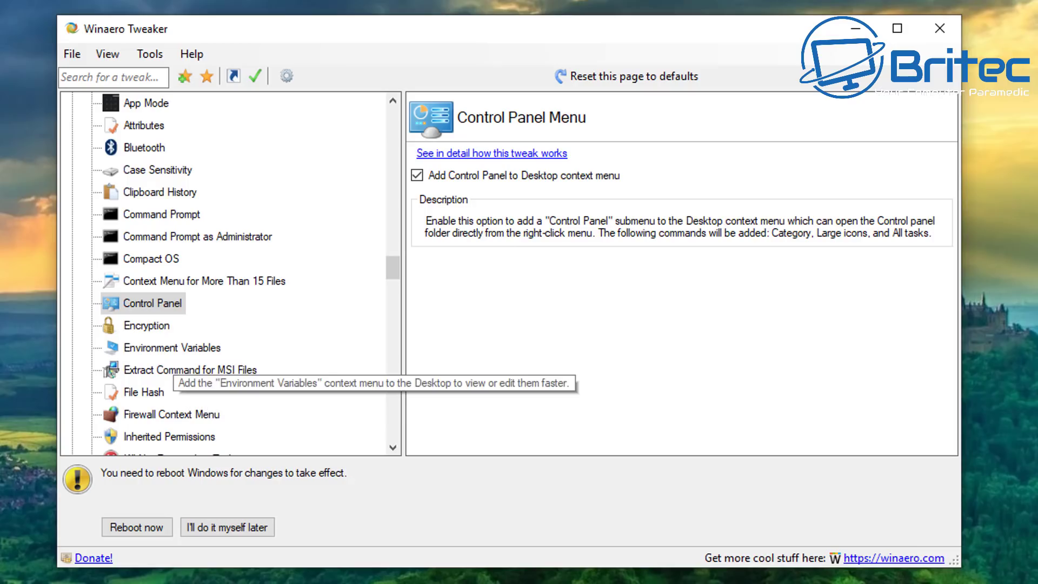
scroll(227, 273, down, 2)
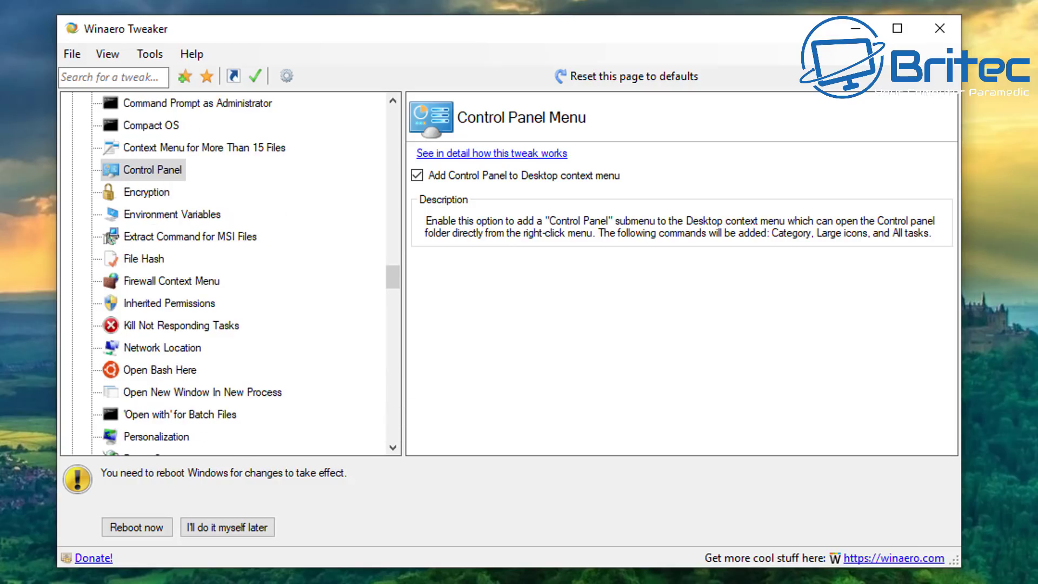
click(179, 352)
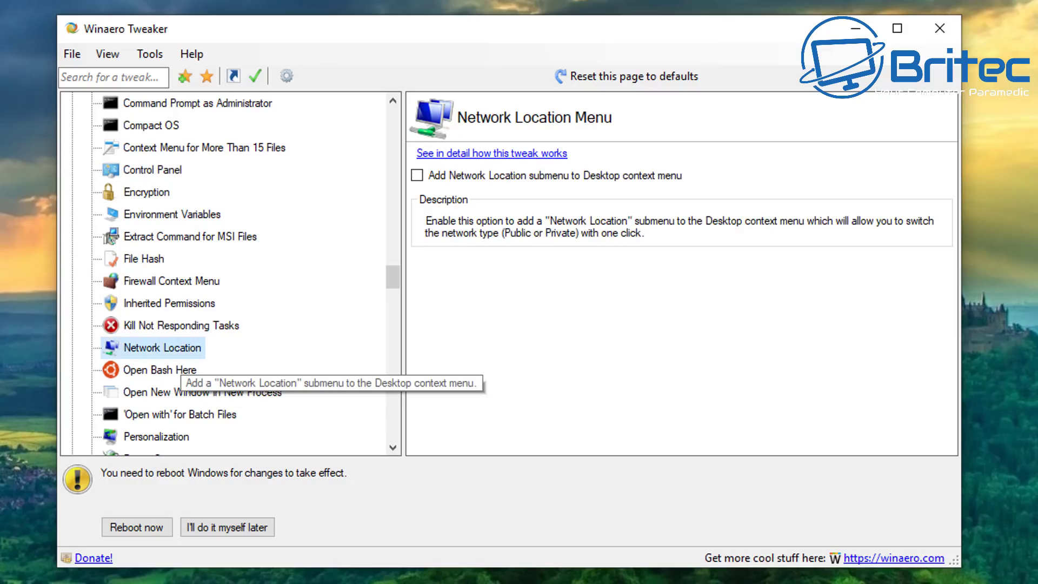
click(417, 175)
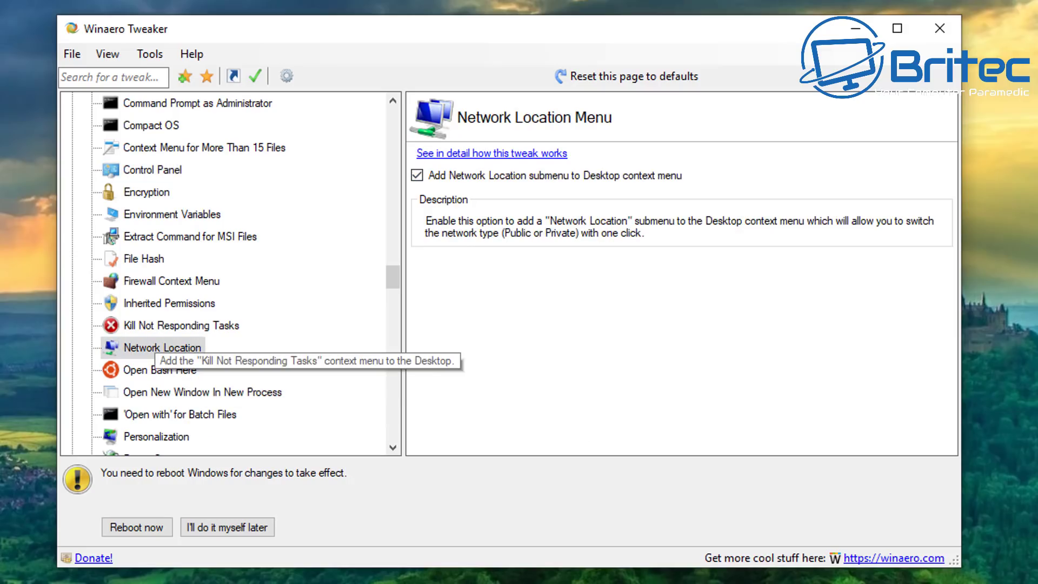
click(157, 328)
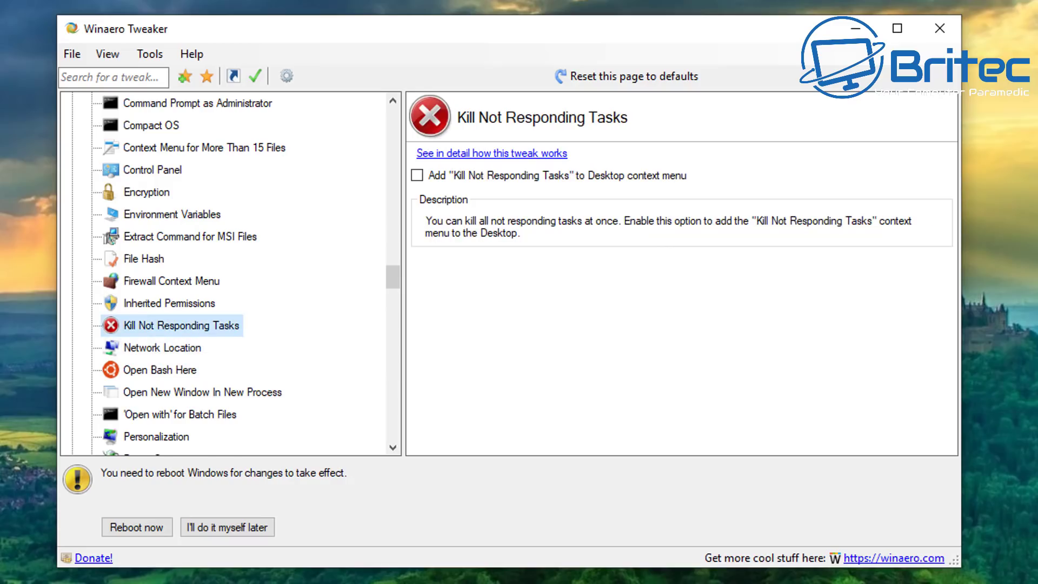
click(417, 175)
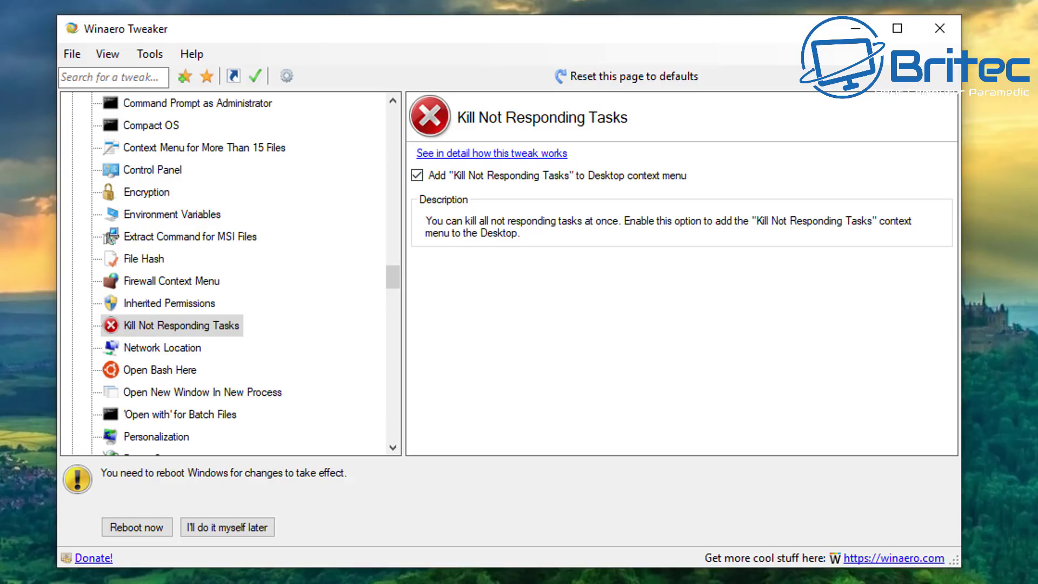
Add the Inherited Permissions context menu and the Firewall submenu for the Desktop context menu
click(172, 305)
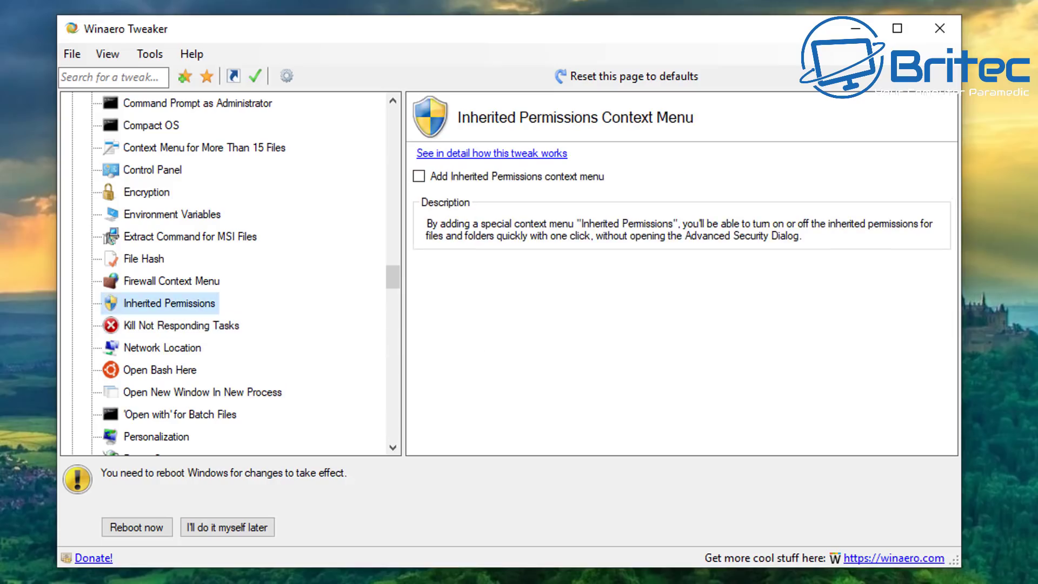
click(419, 177)
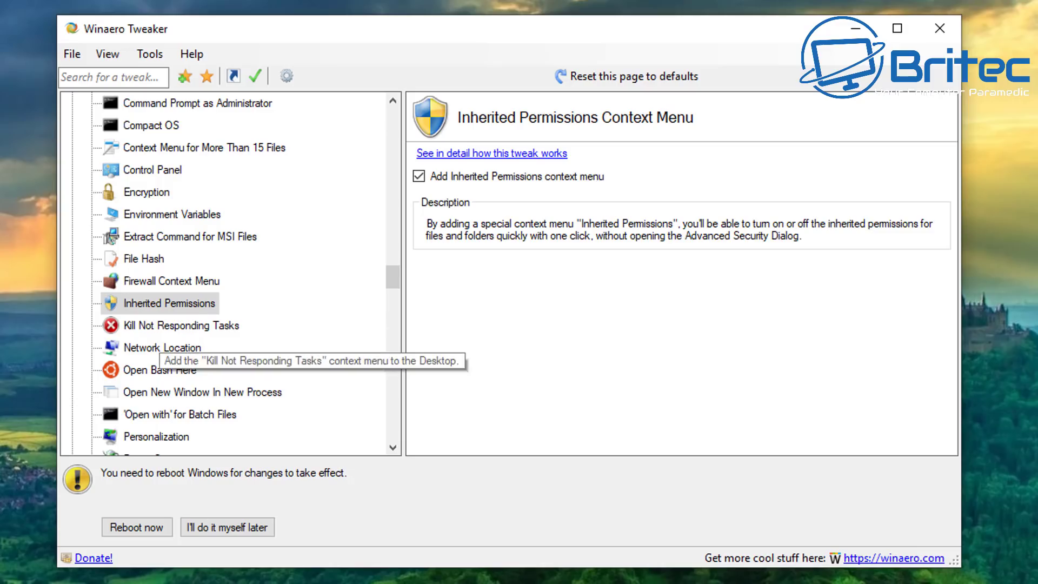
click(162, 282)
click(419, 176)
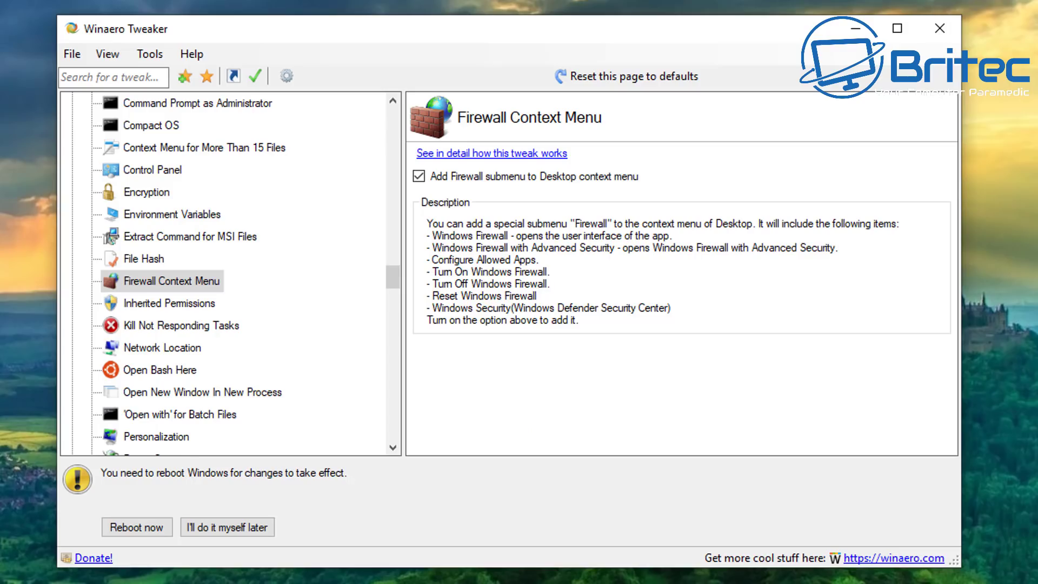
Review the Power Options and Personalization context menu pages and add Repair Windows Image to the Desktop context menu
scroll(227, 273, down, 1)
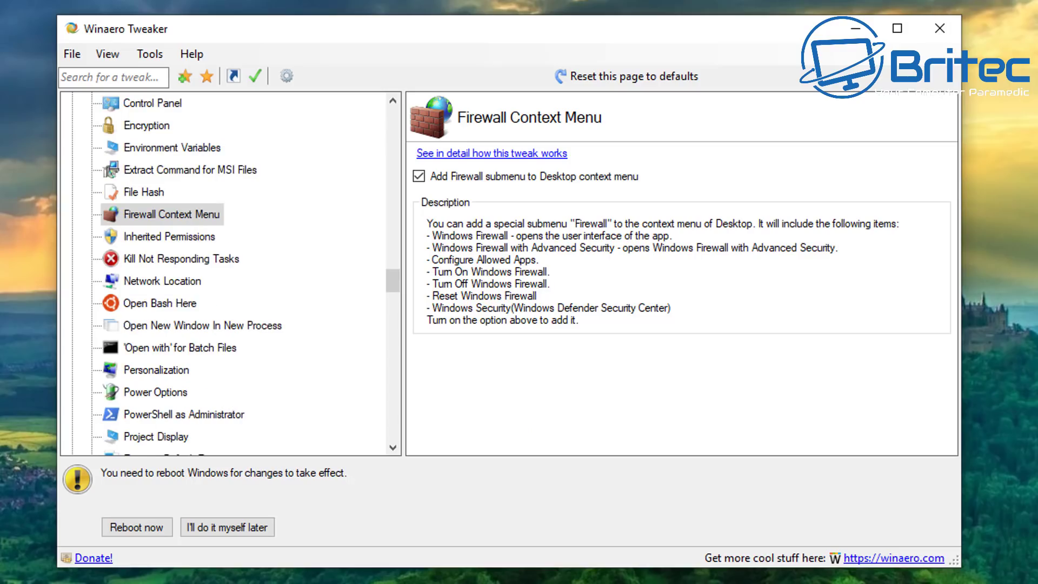
scroll(162, 346, down, 1)
click(156, 326)
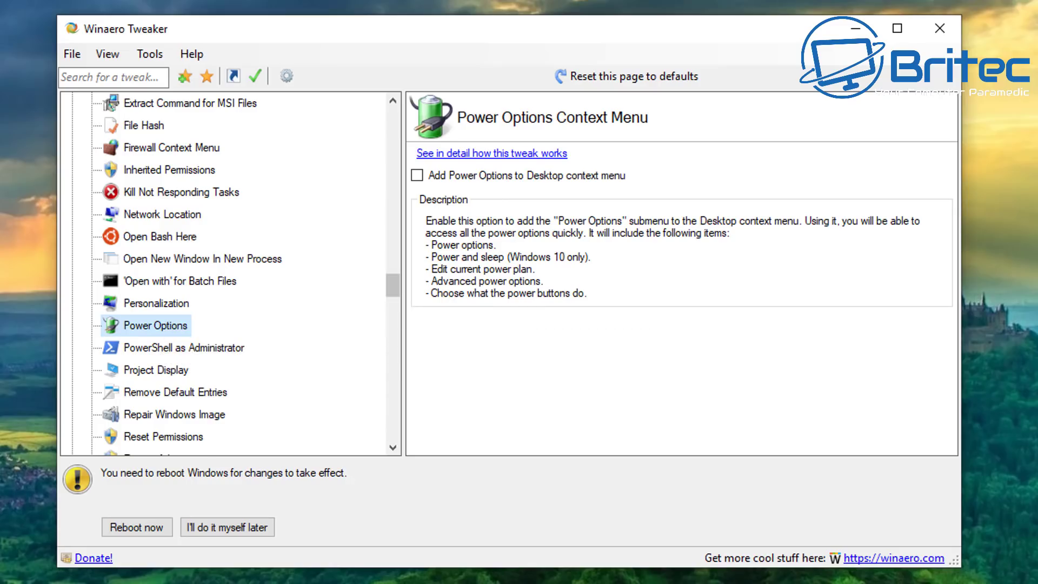
click(162, 305)
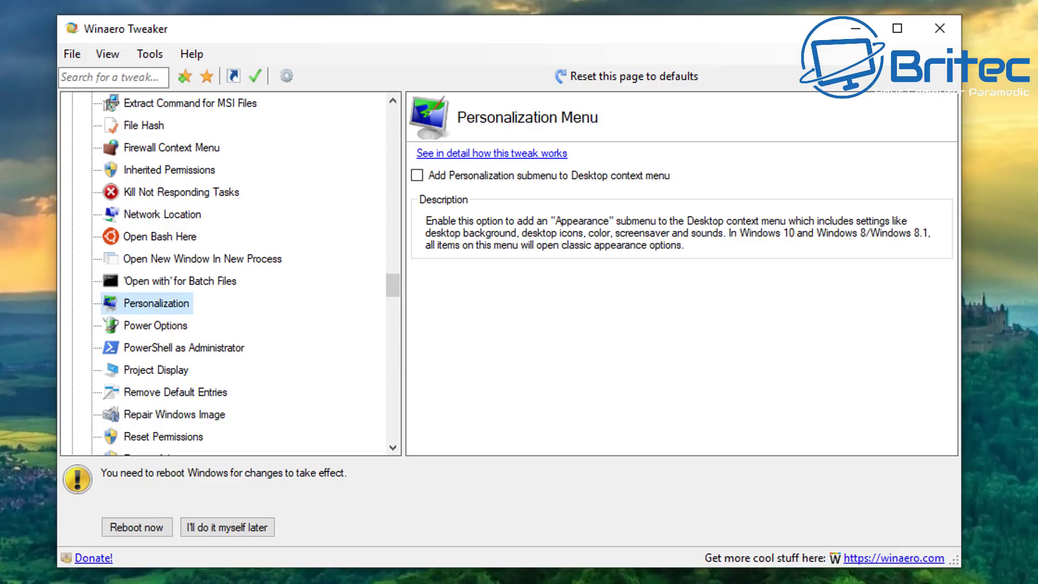
click(174, 414)
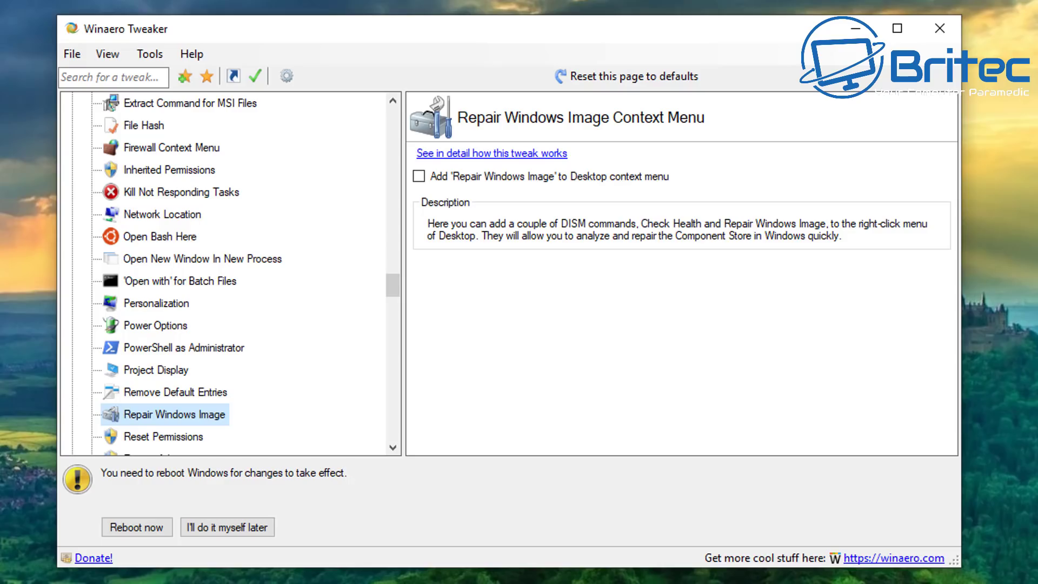
click(418, 176)
Review the Reset Permissions and Run as Administrator options and add SFC Scannow to the Desktop context menu
scroll(195, 357, down, 2)
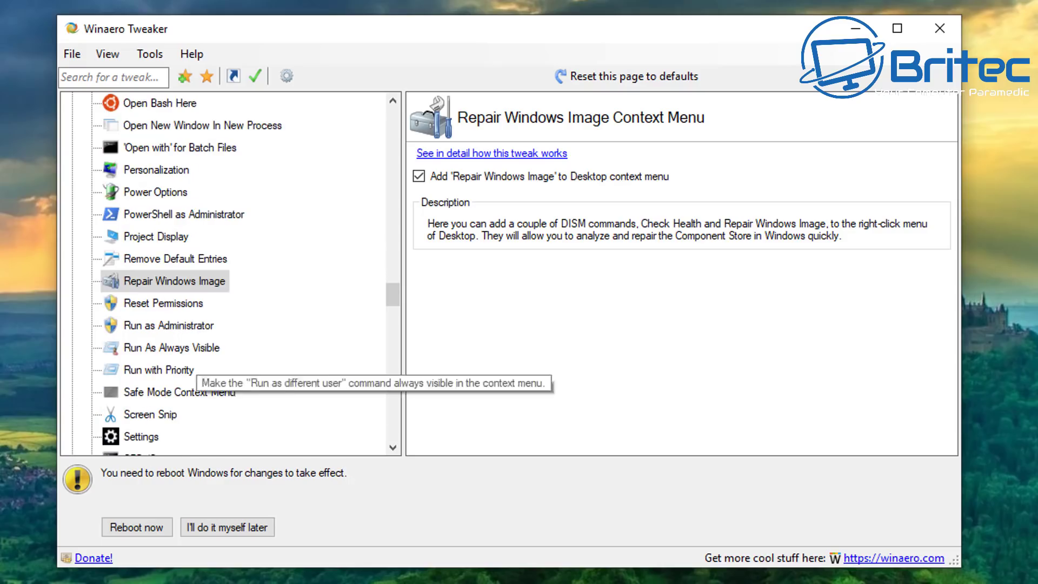
click(162, 303)
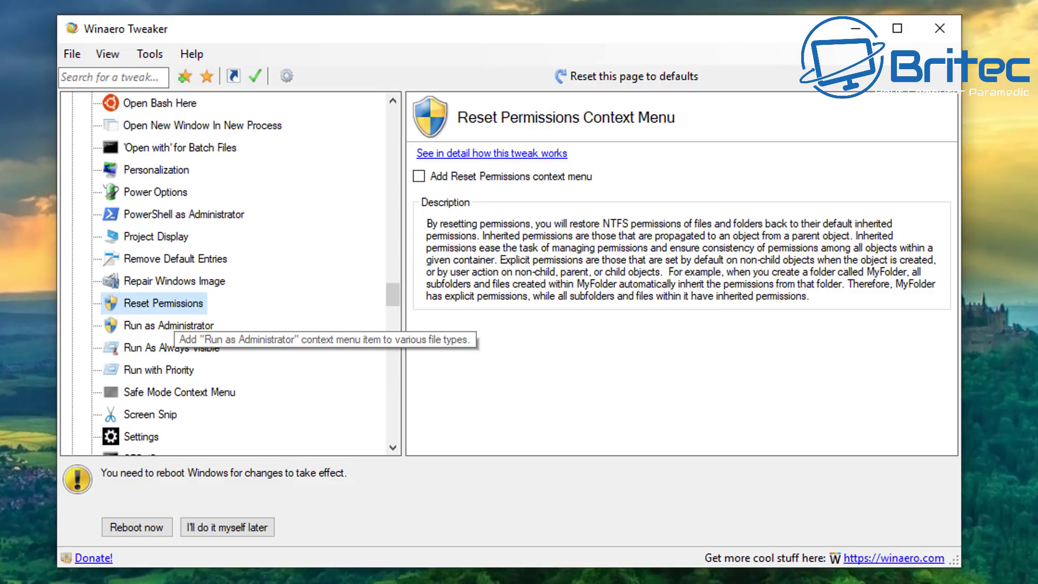
click(162, 325)
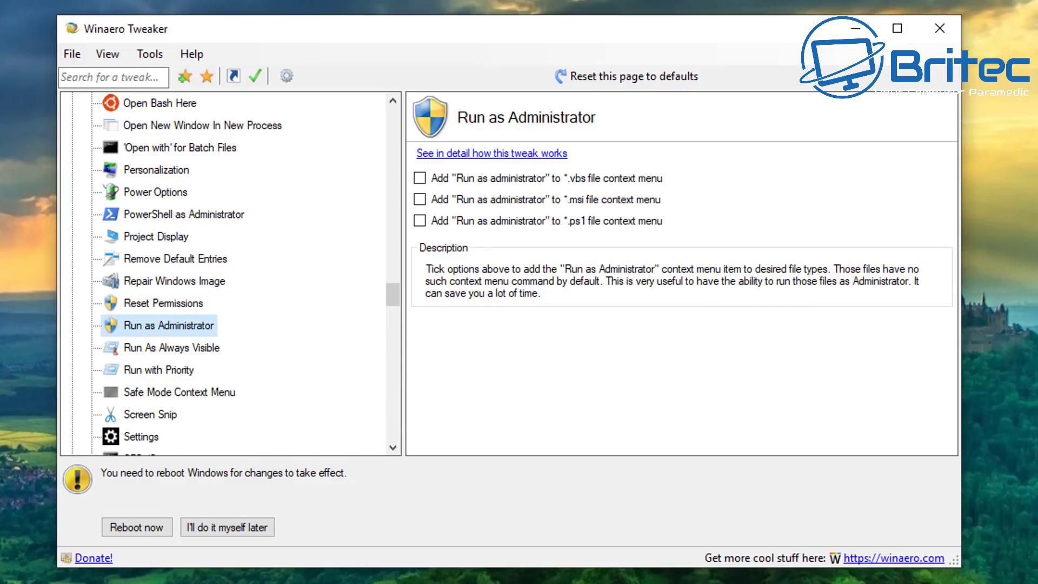
scroll(227, 273, down, 1)
scroll(227, 274, down, 1)
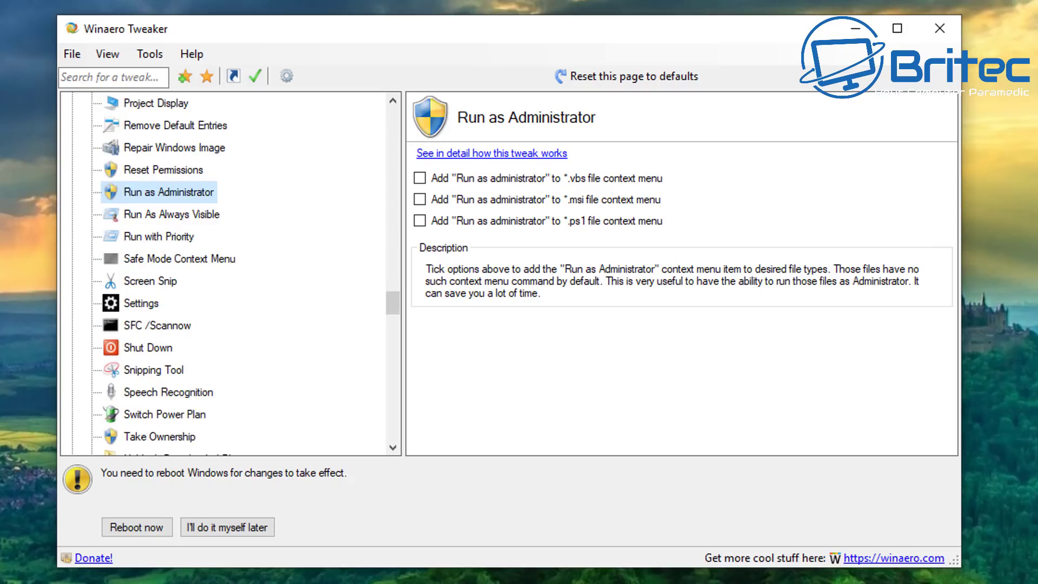
click(157, 325)
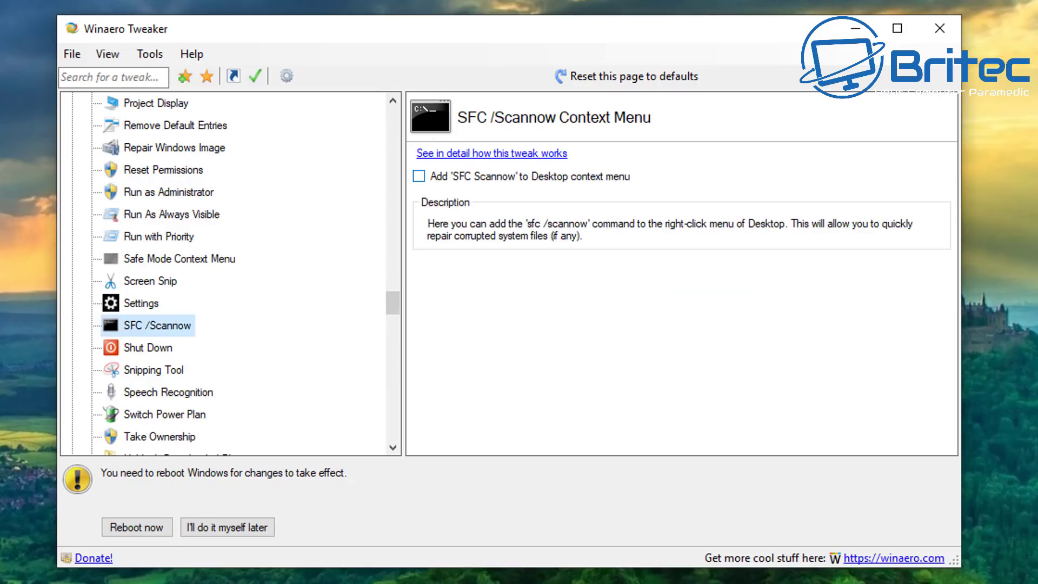
click(418, 176)
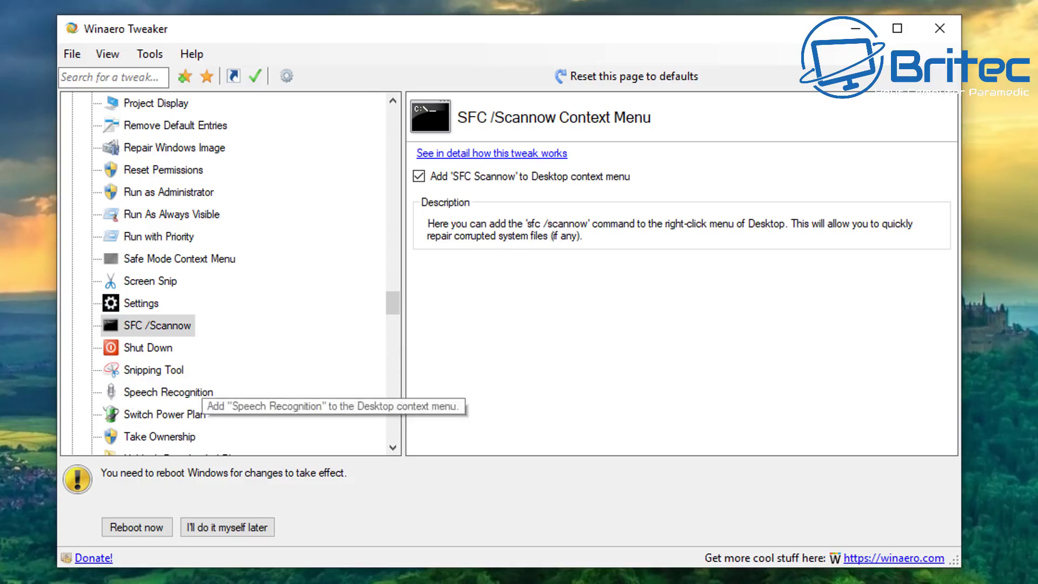
Add Snipping Tool to the Desktop context menu and the Take Ownership context menu to files and folders
click(154, 371)
click(417, 175)
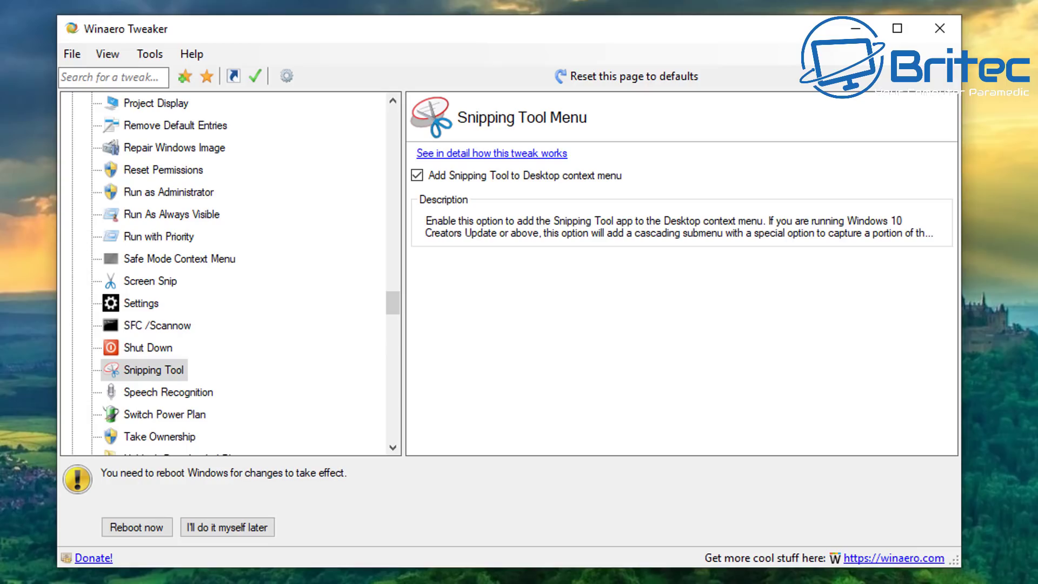
click(160, 436)
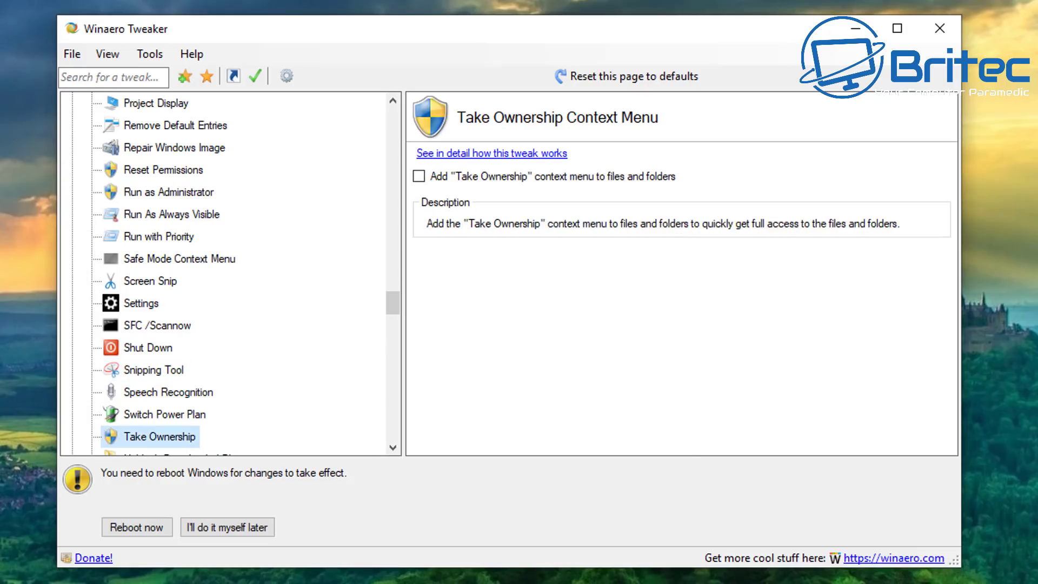
click(419, 176)
Review the Add Personalization options for Control Panel and look through the File Explorer tweaks
scroll(194, 398, down, 2)
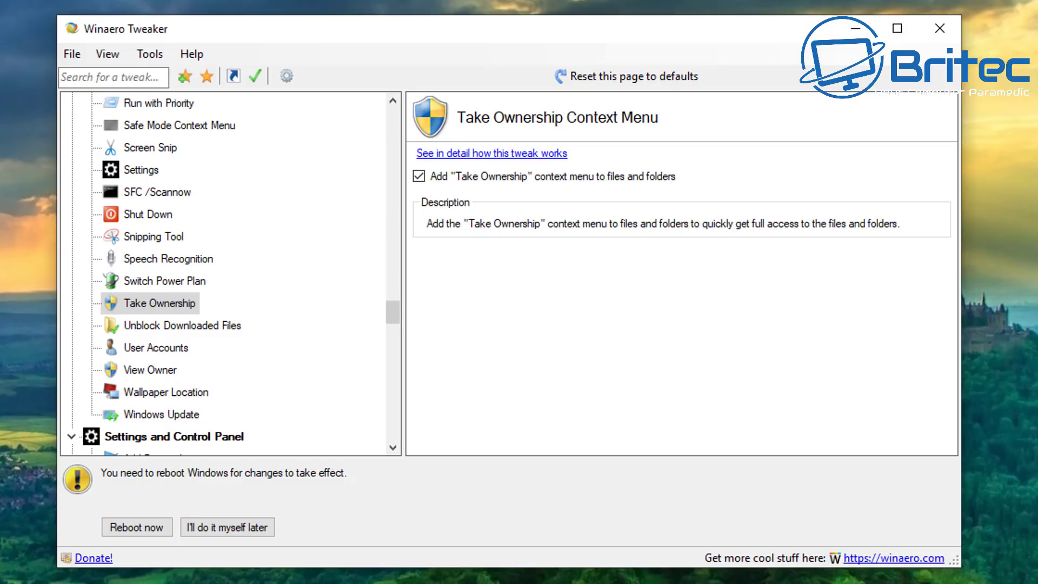
scroll(227, 273, down, 2)
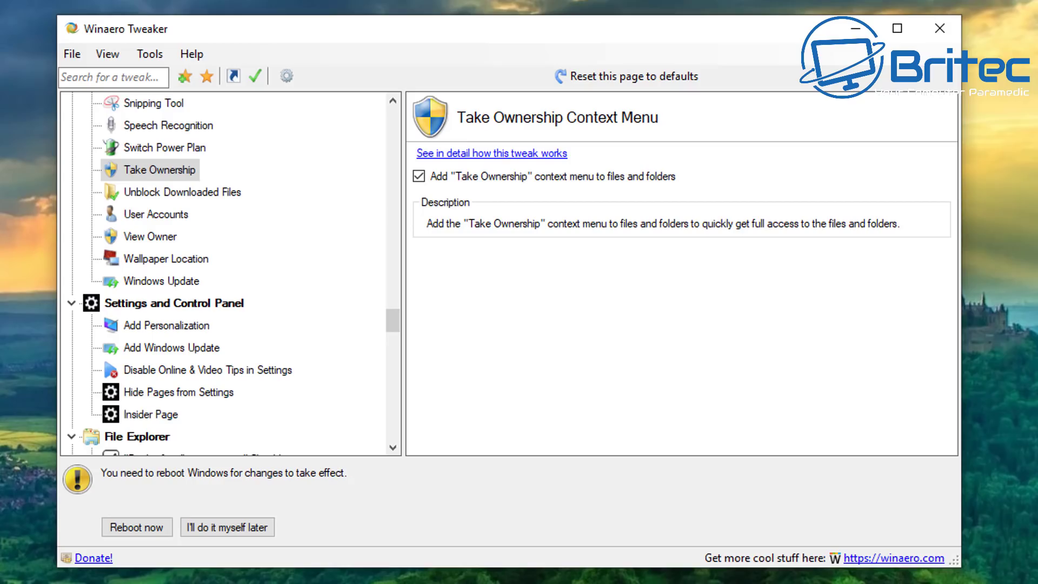
click(189, 327)
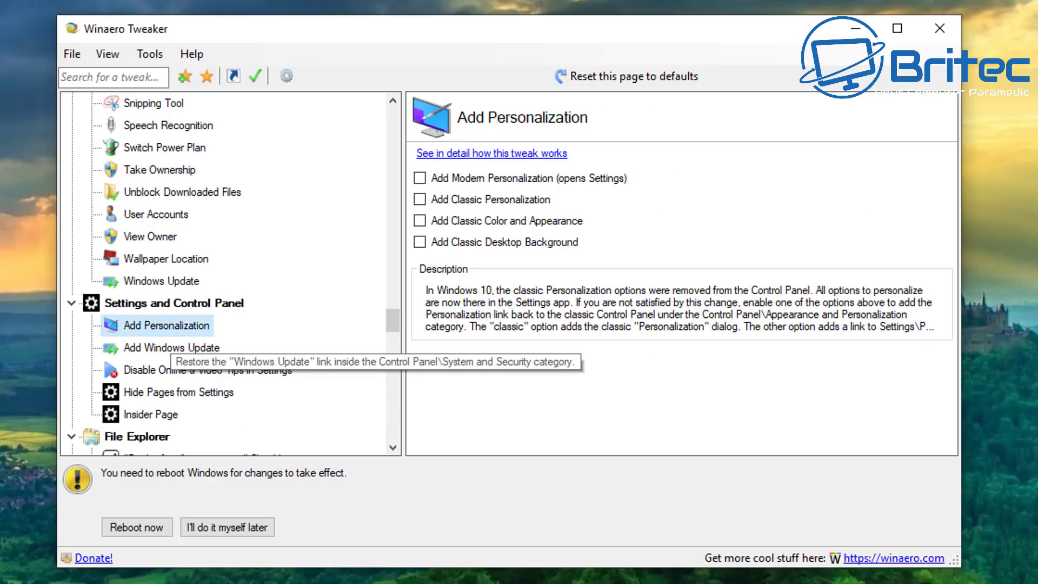
scroll(173, 349, down, 1)
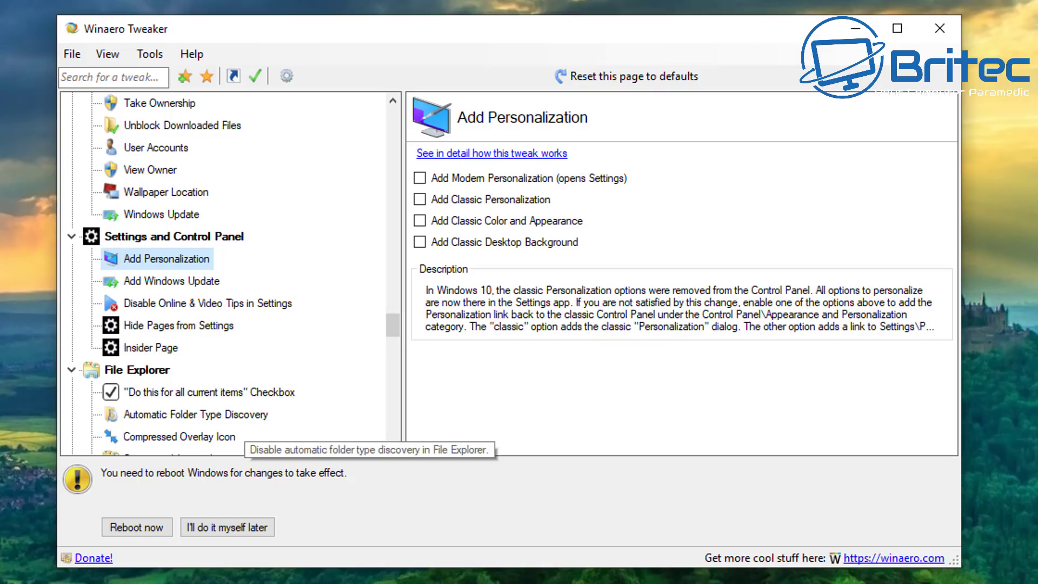
scroll(238, 427, down, 4)
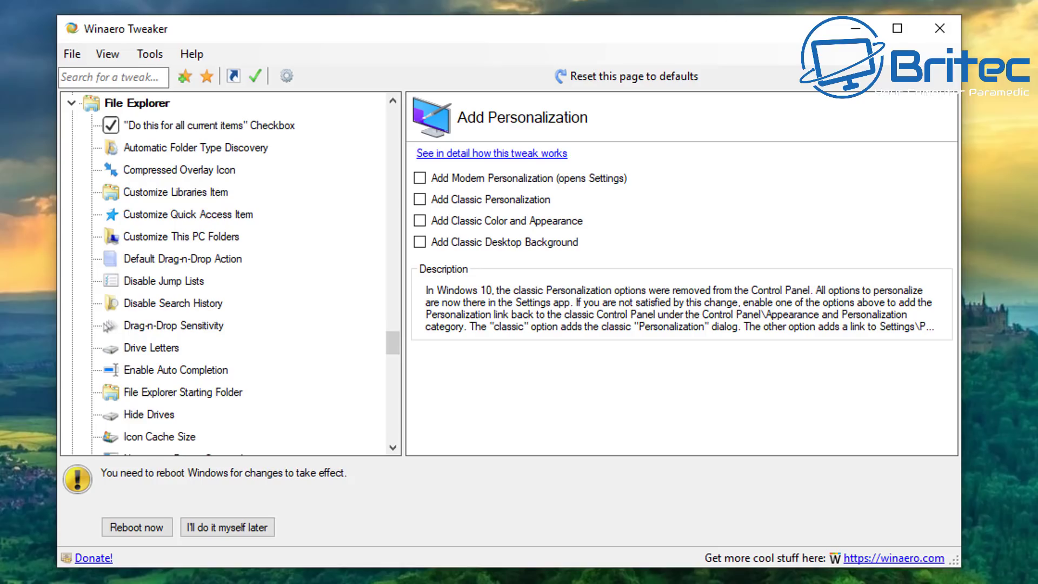
scroll(233, 273, down, 3)
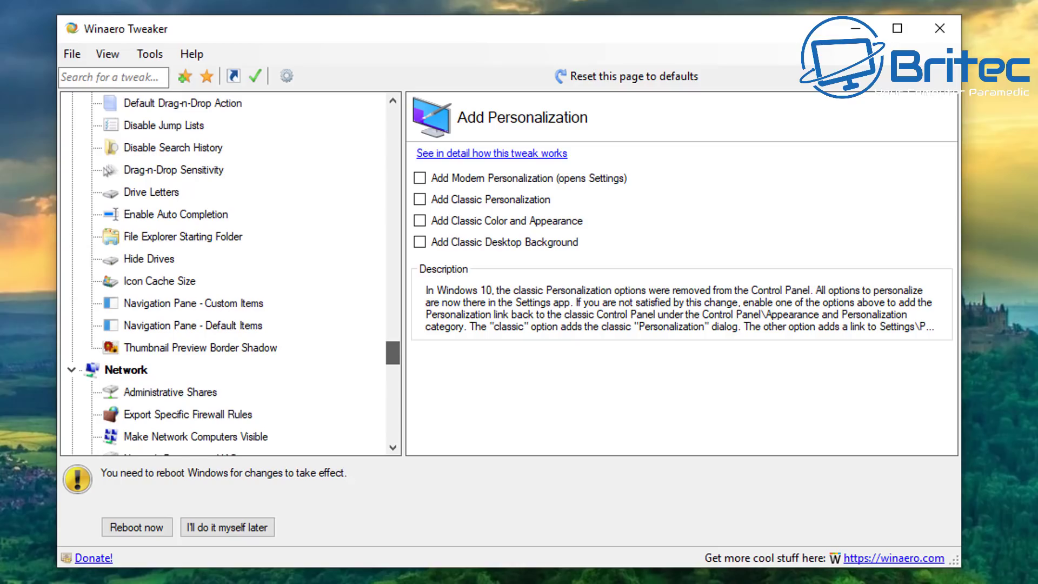
Review the Administrative Shares, RDP Port and Reset Network Data Usage pages among the Network tweaks
scroll(232, 274, down, 3)
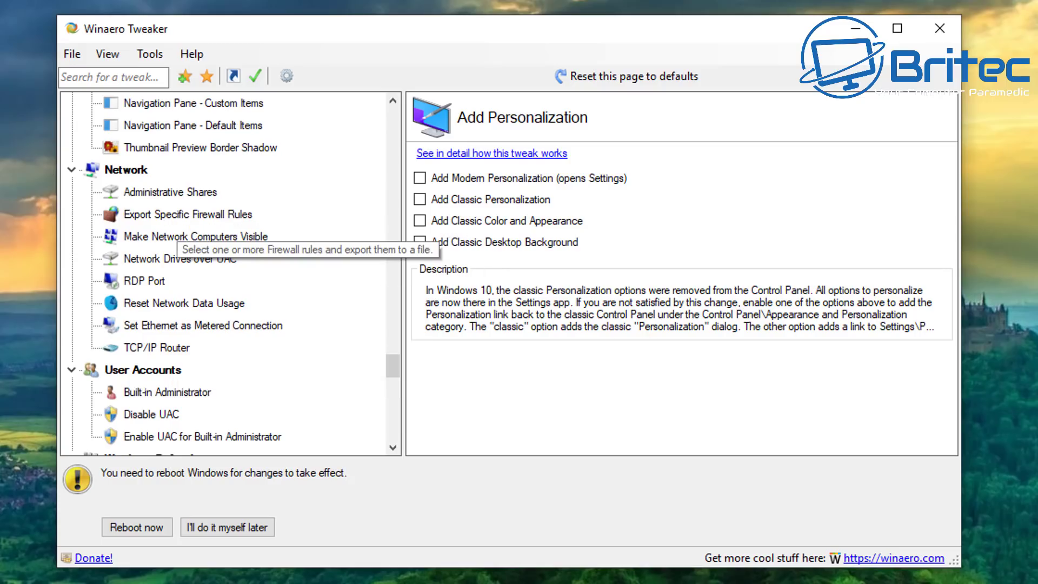
click(185, 196)
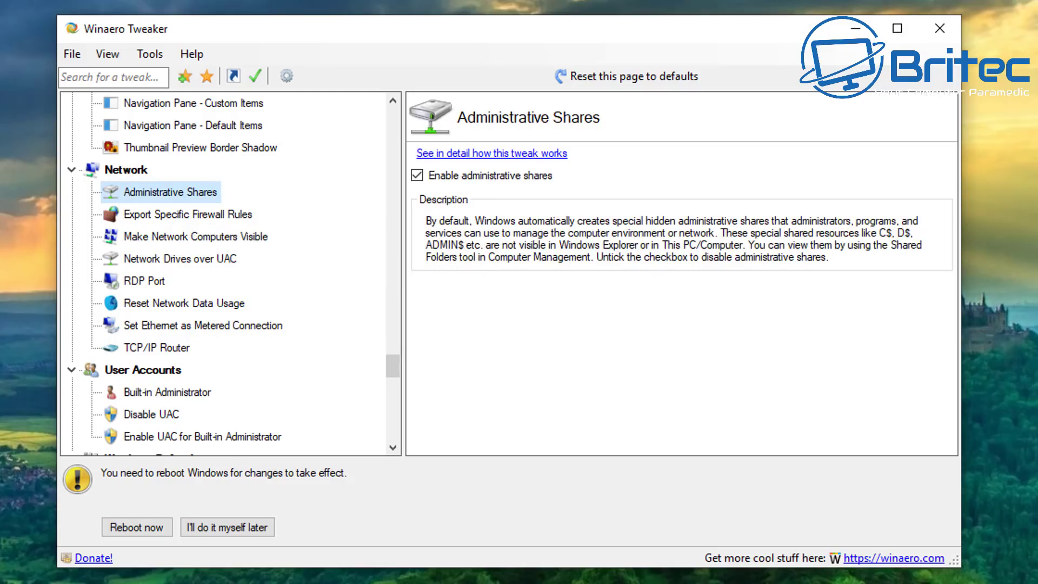
click(152, 282)
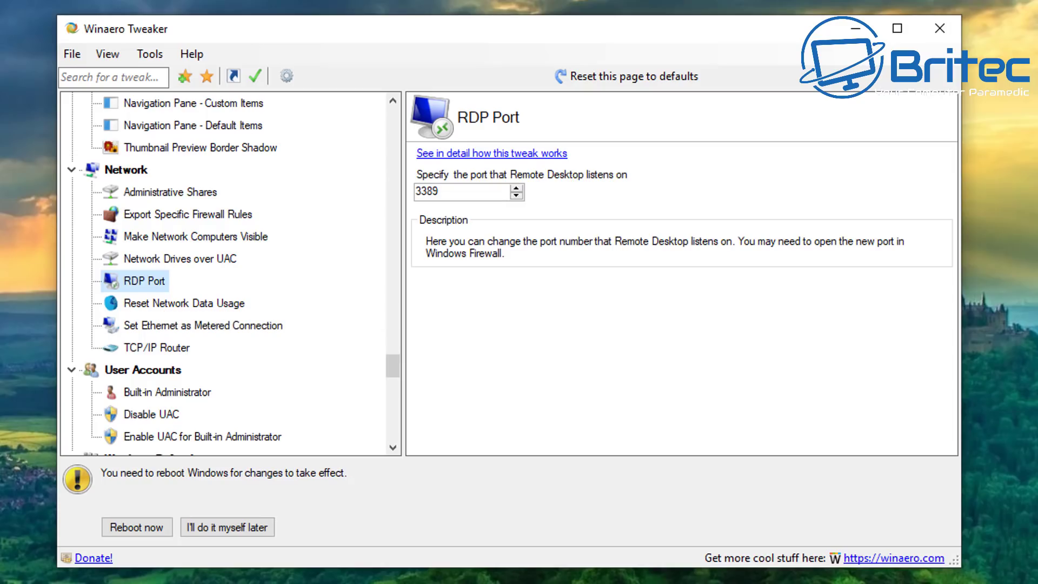
click(161, 306)
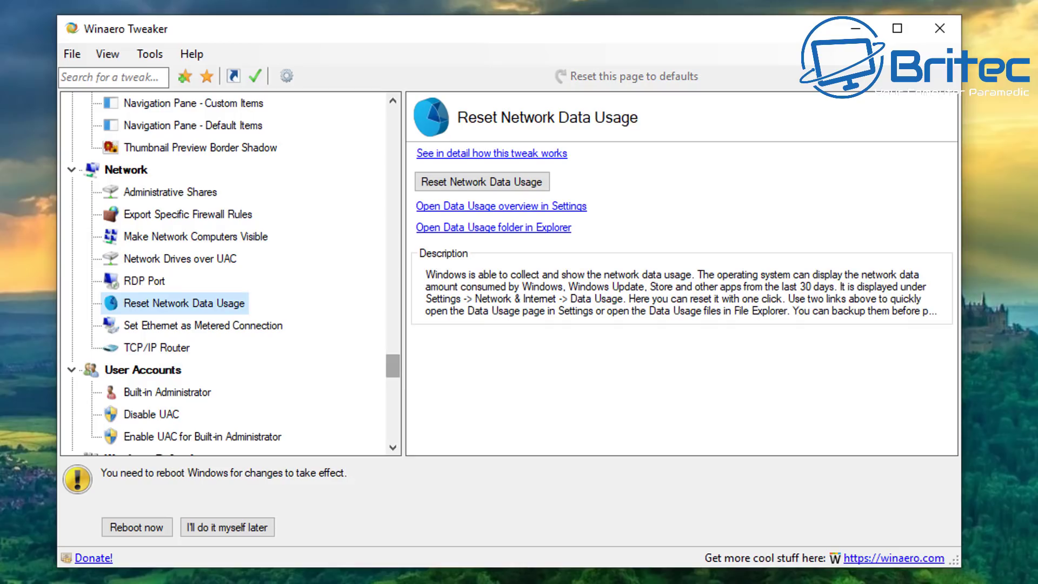
Review the Built-in Administrator options and look through the Windows Defender and Windows Apps tweaks
drag(393, 366, 393, 372)
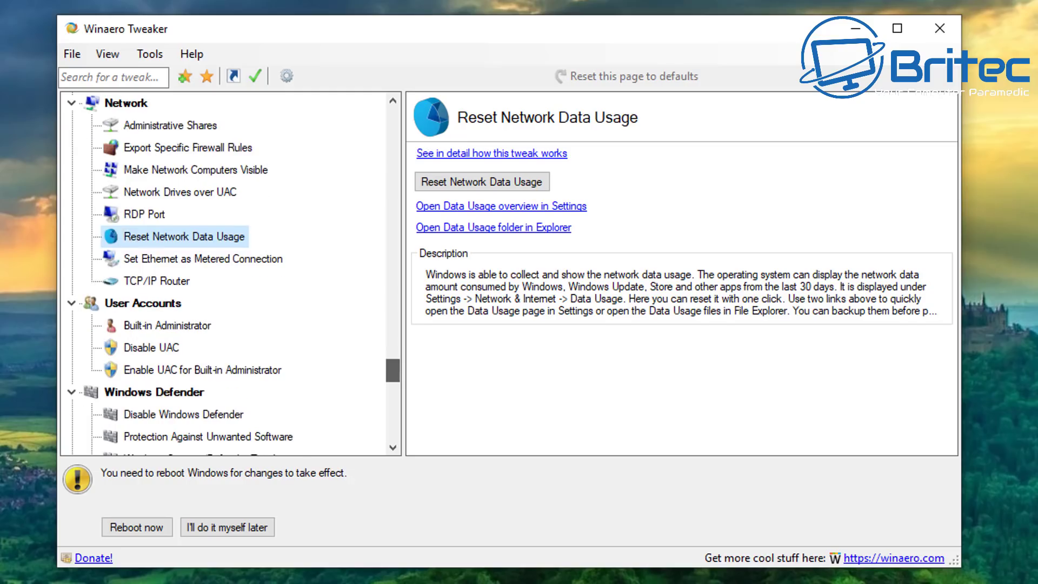
click(209, 326)
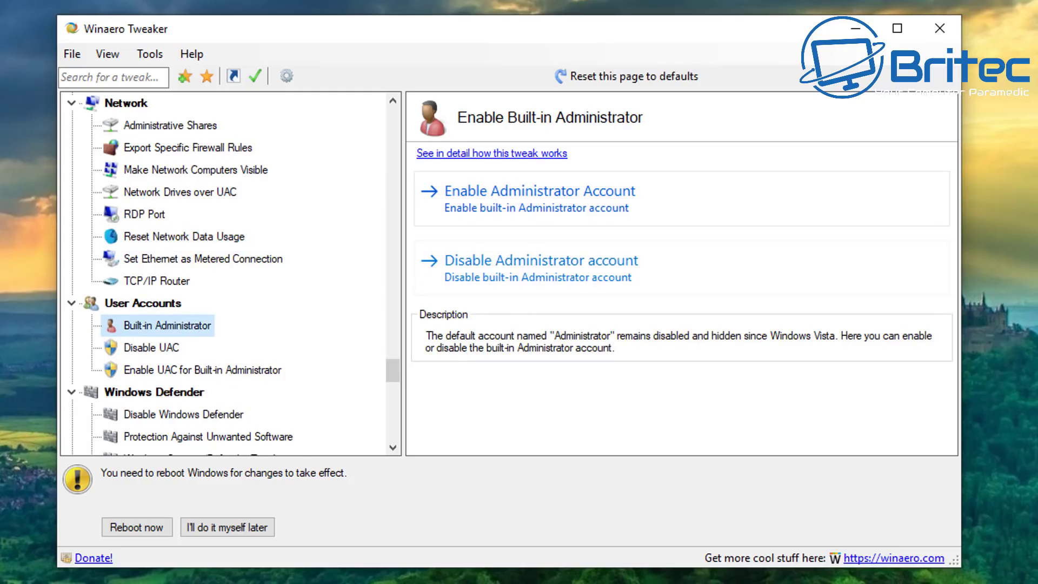
scroll(232, 379, down, 2)
scroll(232, 390, down, 2)
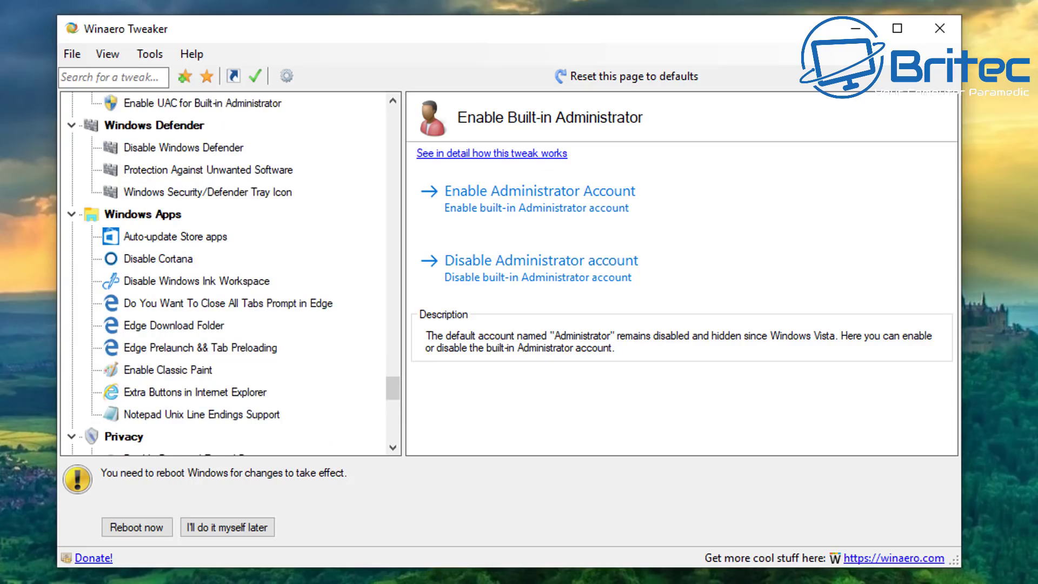
Turn on Disable Telemetry and Data Collection among the Privacy tweaks
scroll(232, 273, down, 2)
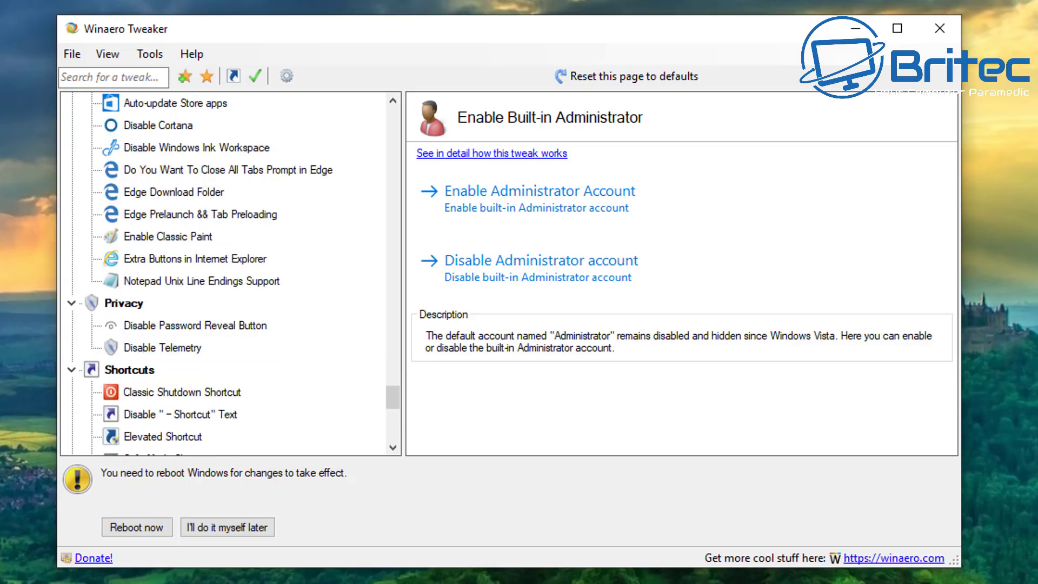
click(169, 349)
click(417, 175)
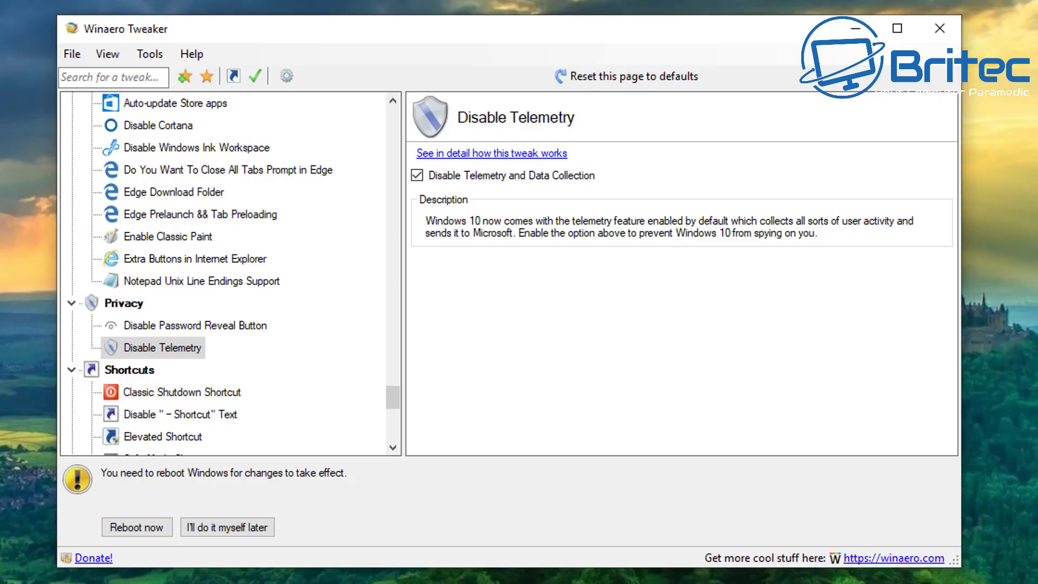
Look through the Shortcuts, Tools and Get Classic Apps tweaks
scroll(227, 273, down, 1)
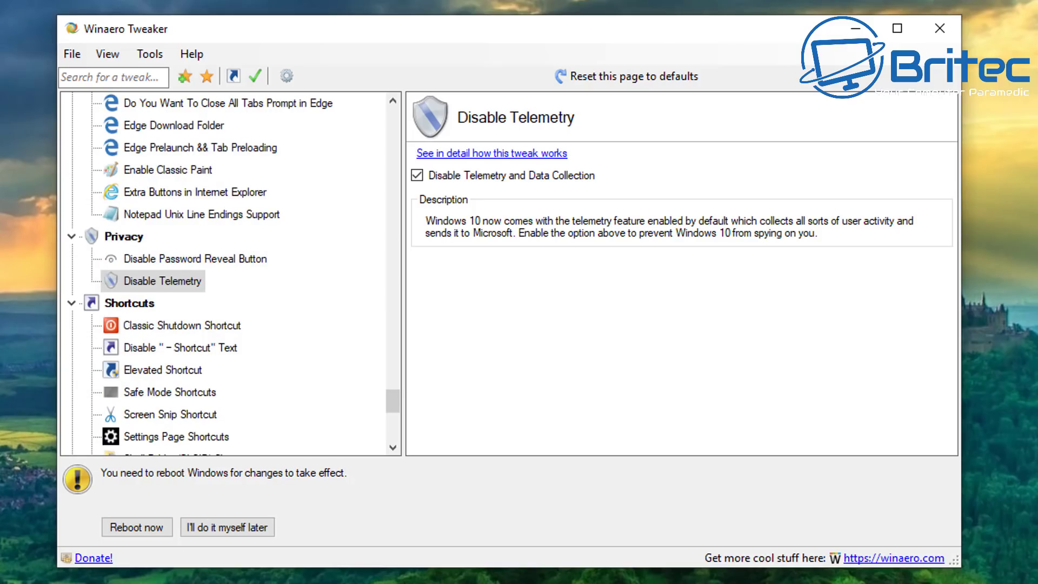
scroll(232, 405, down, 4)
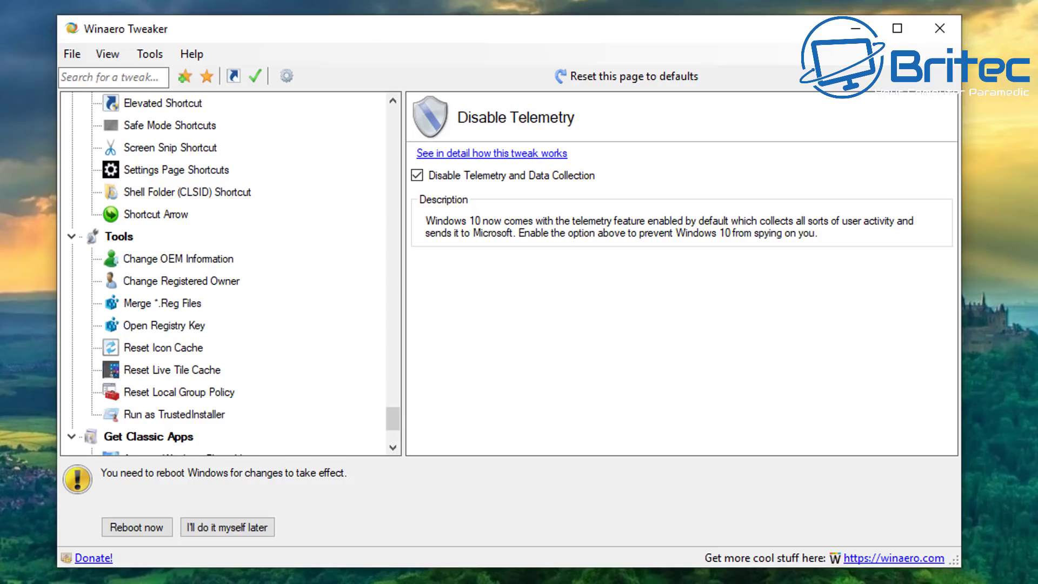
scroll(227, 273, down, 2)
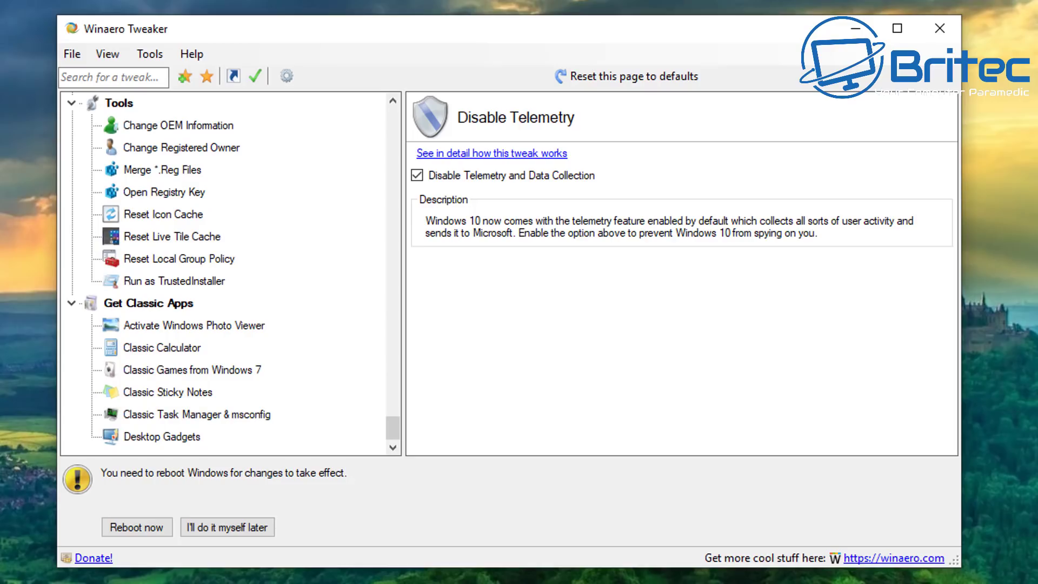
Examine the program's commands for resetting all tweaks, selecting visible tweaks, setting preferences and importing or exporting tweaks
click(113, 77)
click(72, 54)
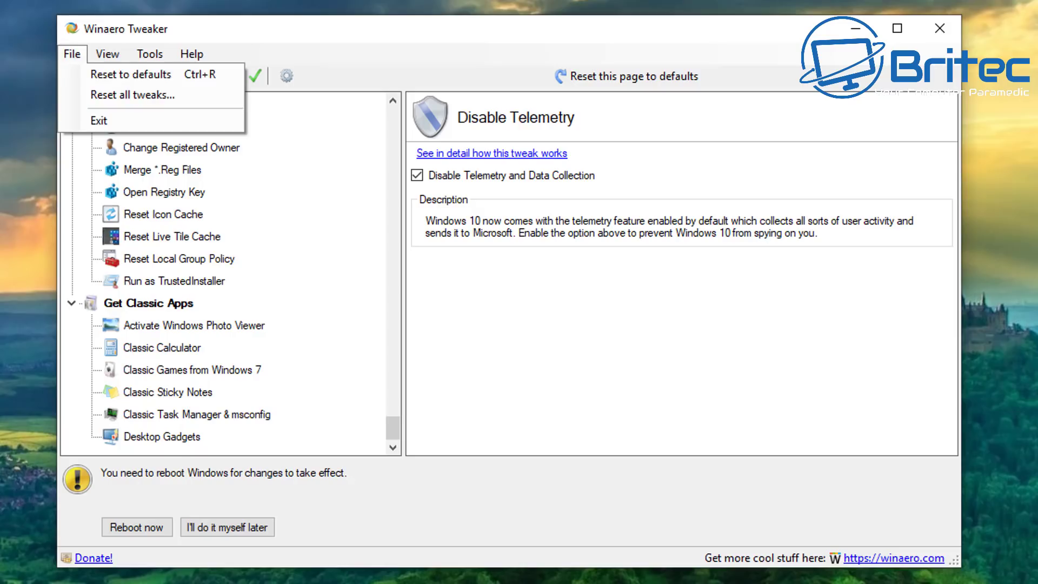
key(Down)
key(Down)
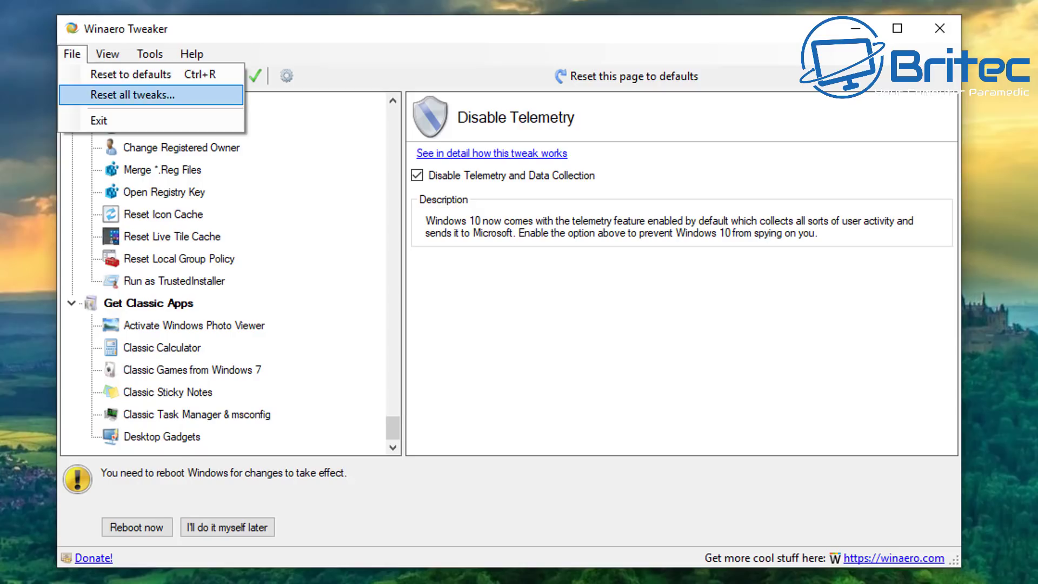
key(Right)
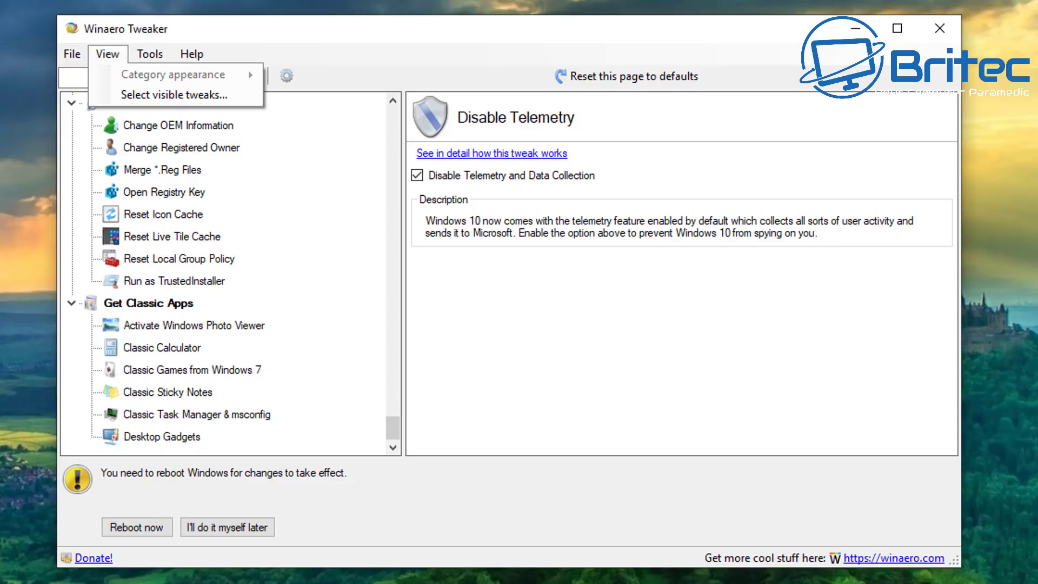
key(Down)
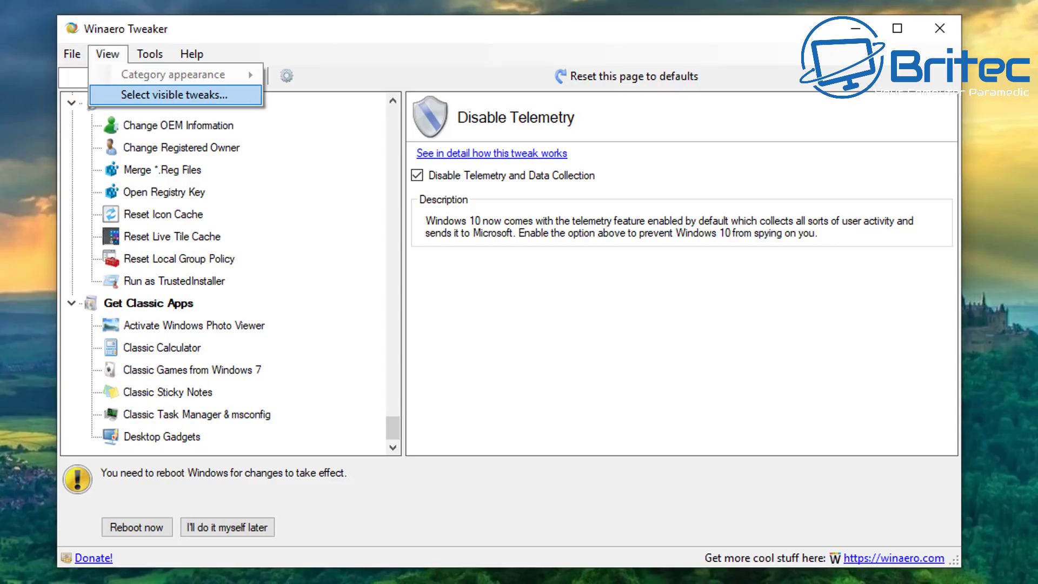
key(Up)
key(Right)
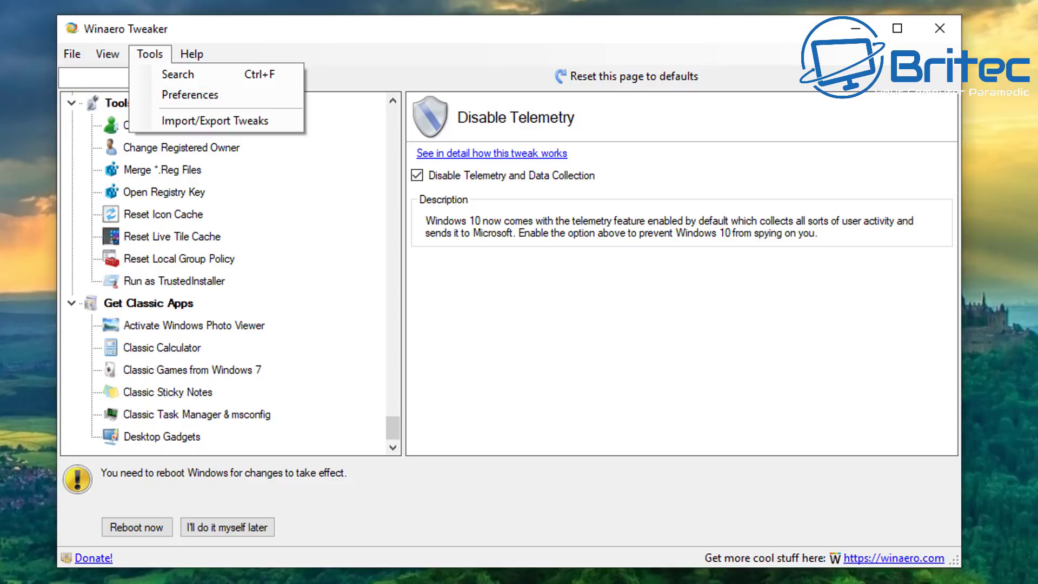
key(Down)
key(Down)
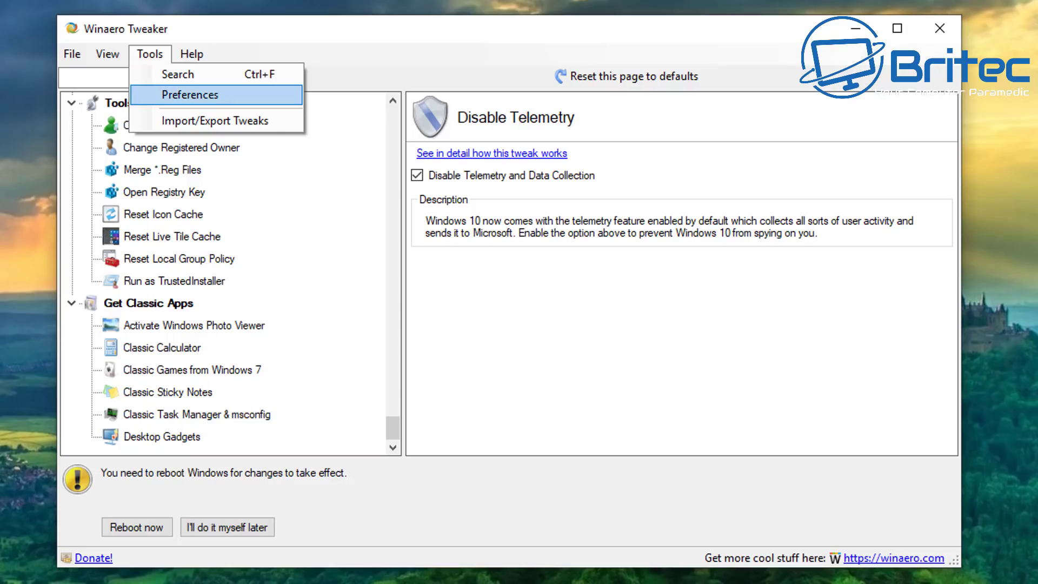
key(Down)
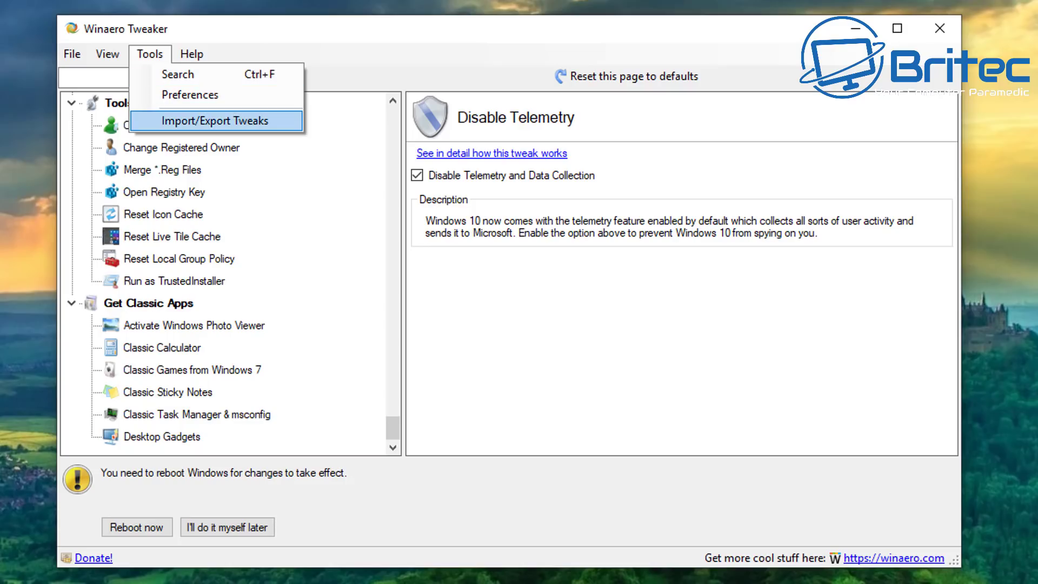
key(Down)
key(Right)
key(Down)
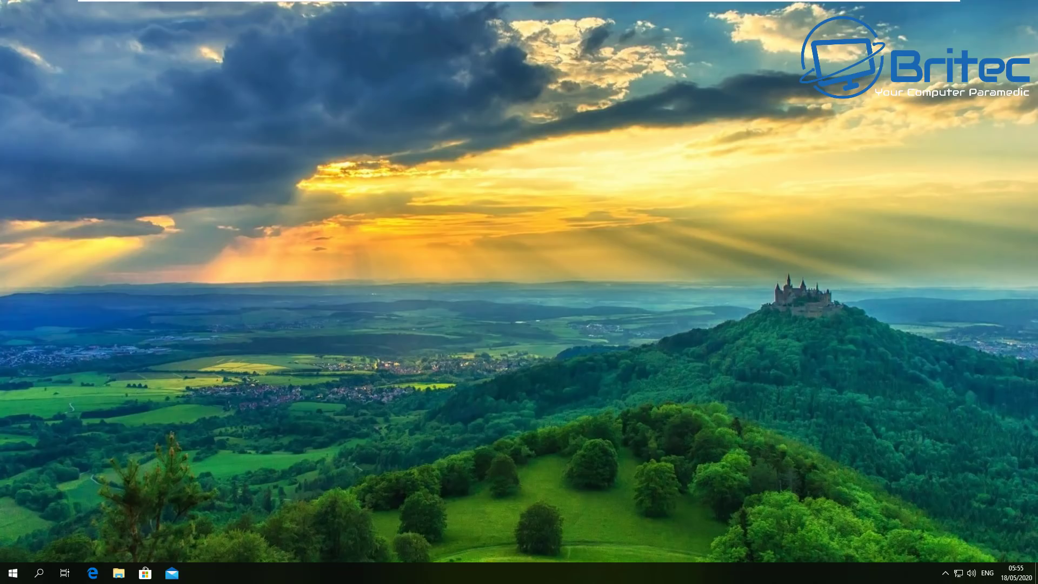
Run Kill not responding tasks from the desktop context menu and close its command window
right_click(448, 311)
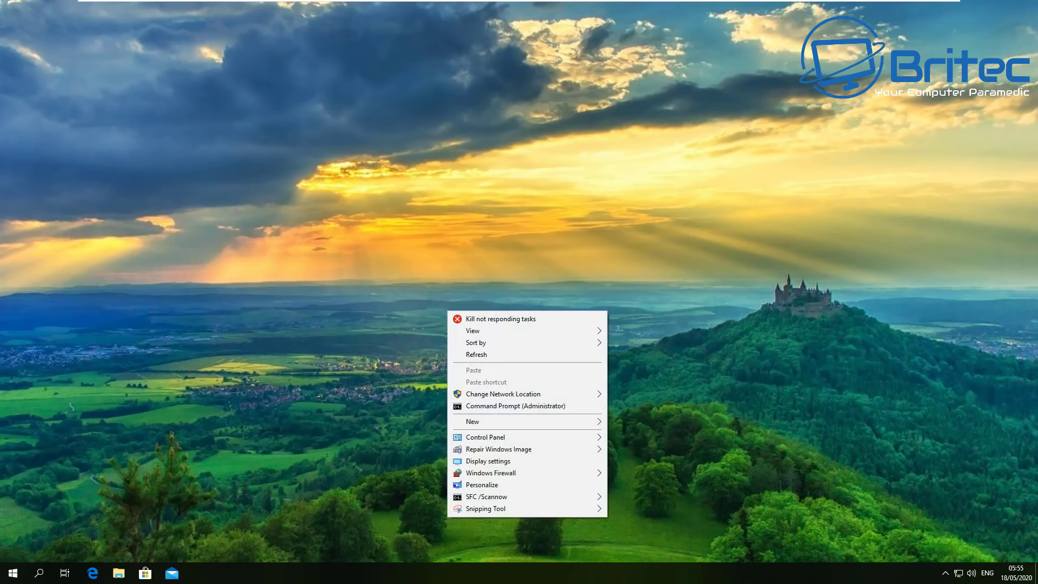
right_click(445, 232)
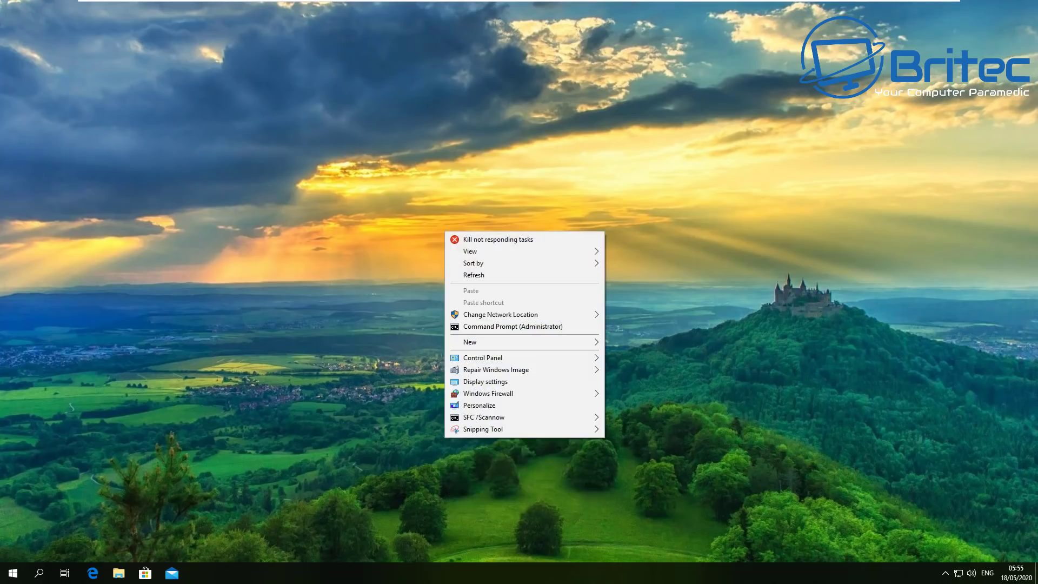
key(Return)
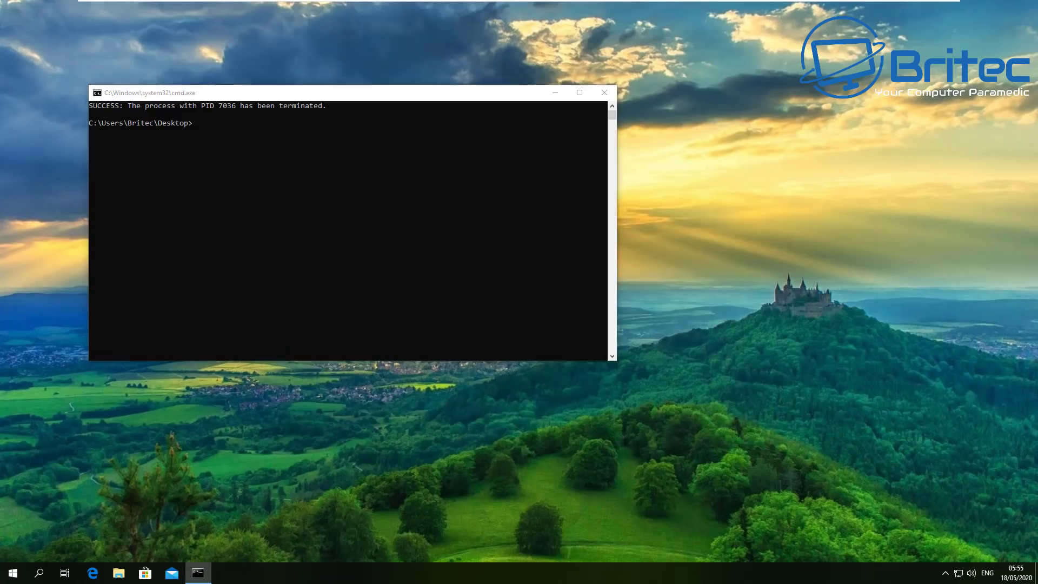
drag(348, 99, 484, 150)
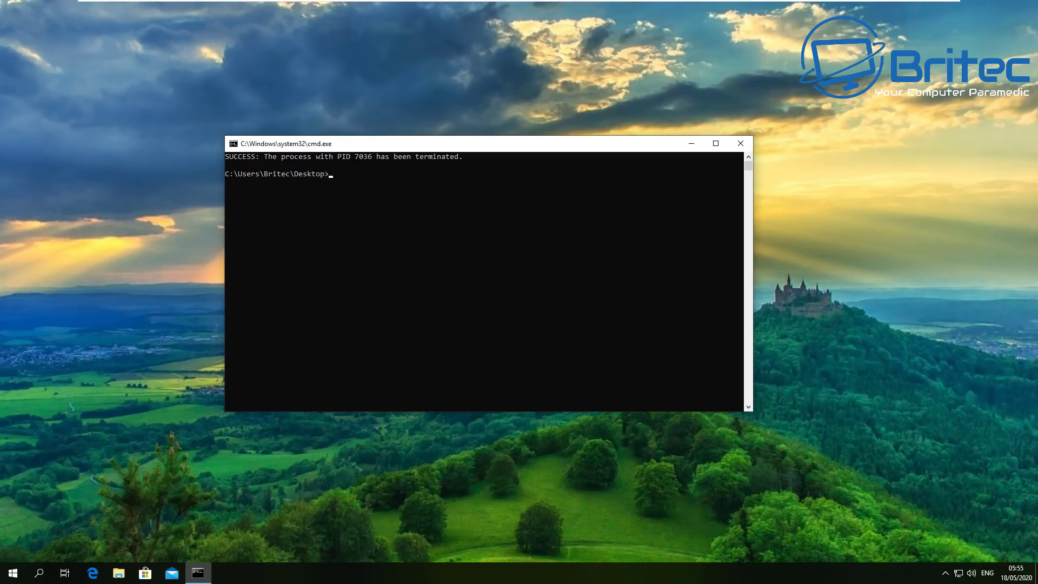
click(740, 143)
Start an SFC /Scannow system scan from the desktop context menu with administrator approval and close its command window
right_click(429, 214)
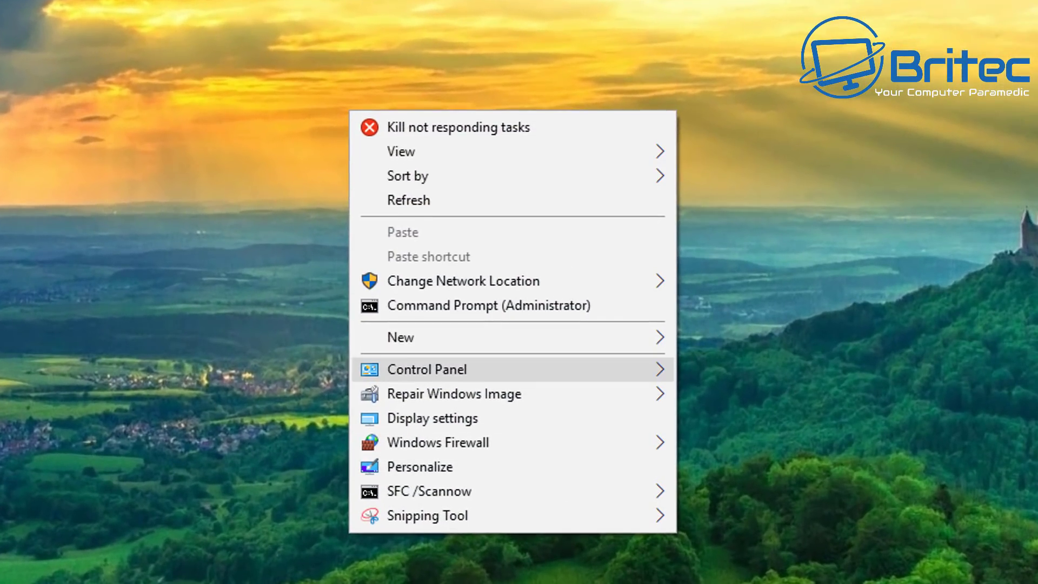
mouse_move(427, 370)
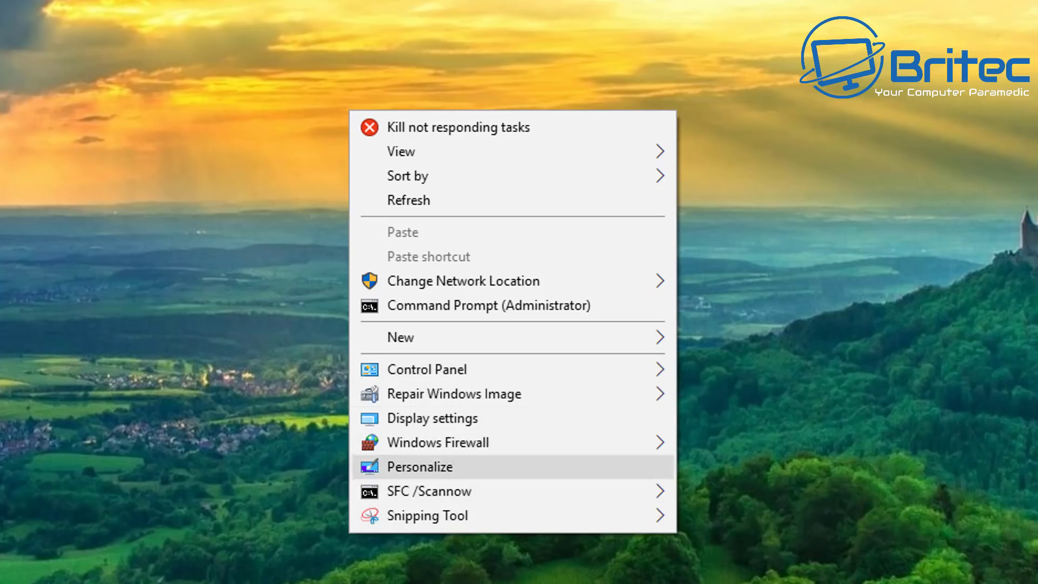
mouse_move(427, 515)
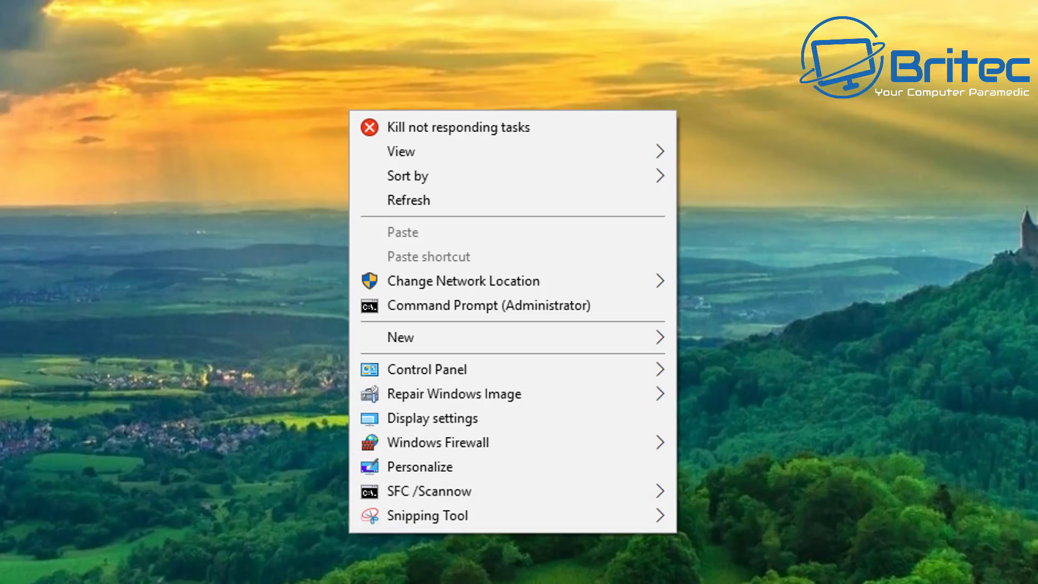
mouse_move(455, 393)
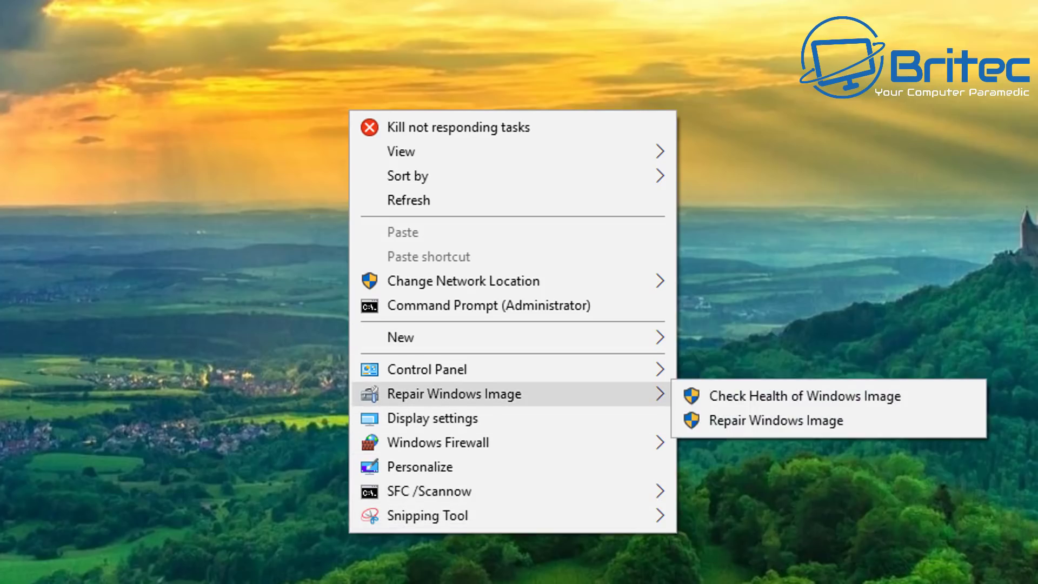
mouse_move(427, 491)
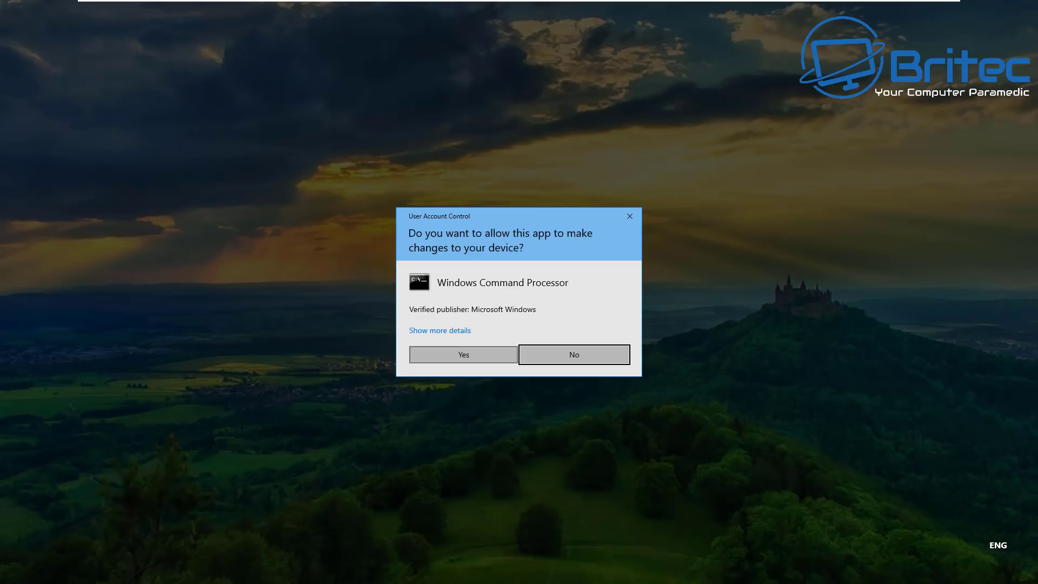
click(464, 355)
drag(317, 121, 421, 142)
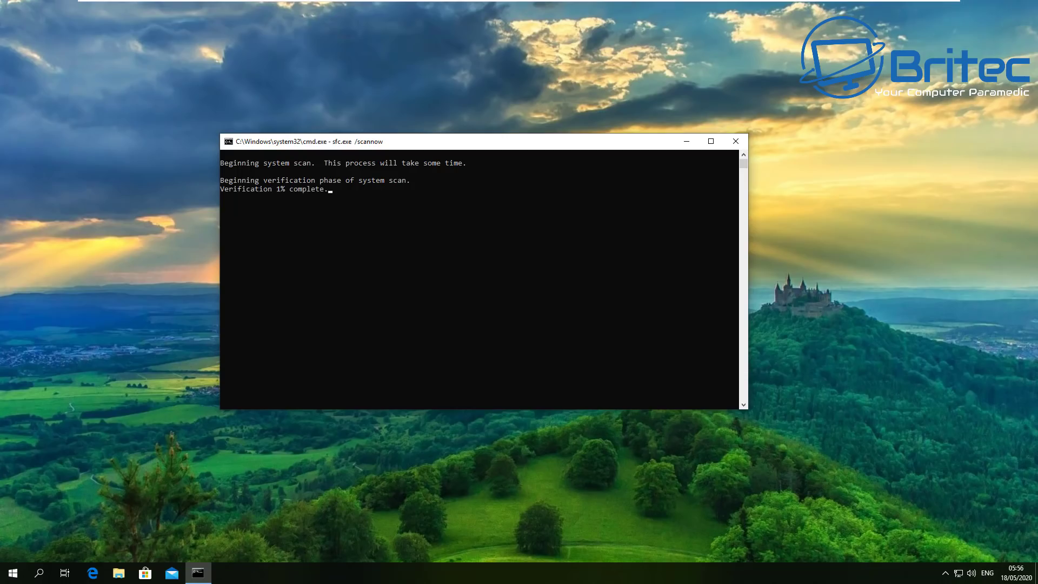
click(735, 141)
Review the added desktop context menu entries, including Change Network Location, Windows Firewall and SFC /Scannow, and dismiss the list
right_click(471, 296)
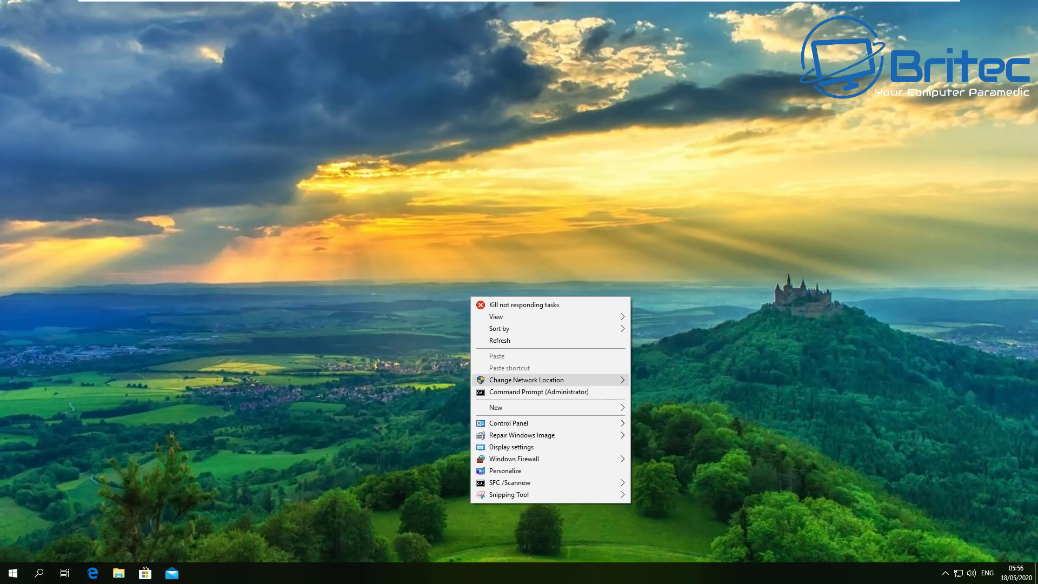
mouse_move(541, 381)
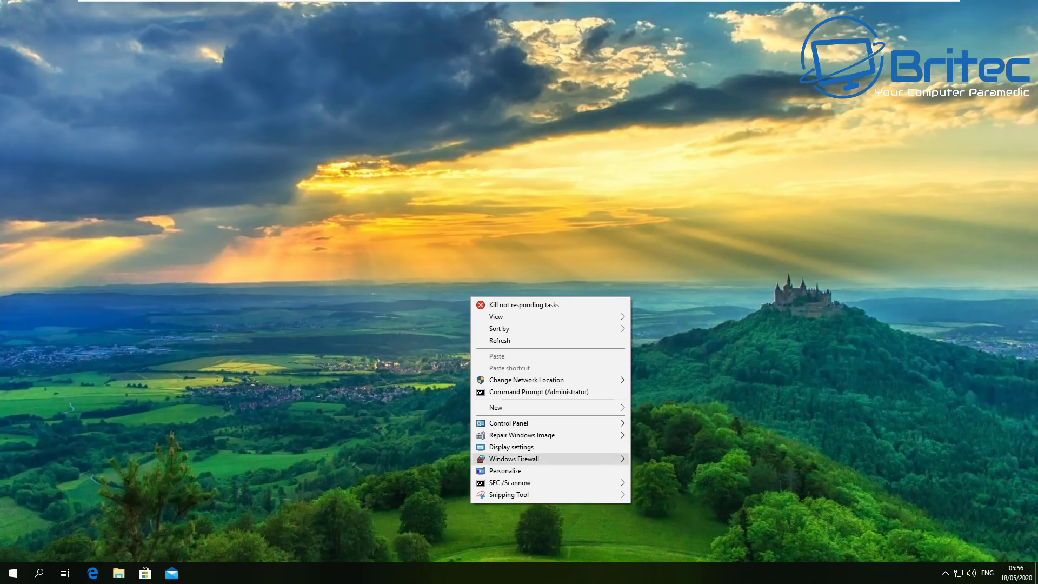
mouse_move(540, 482)
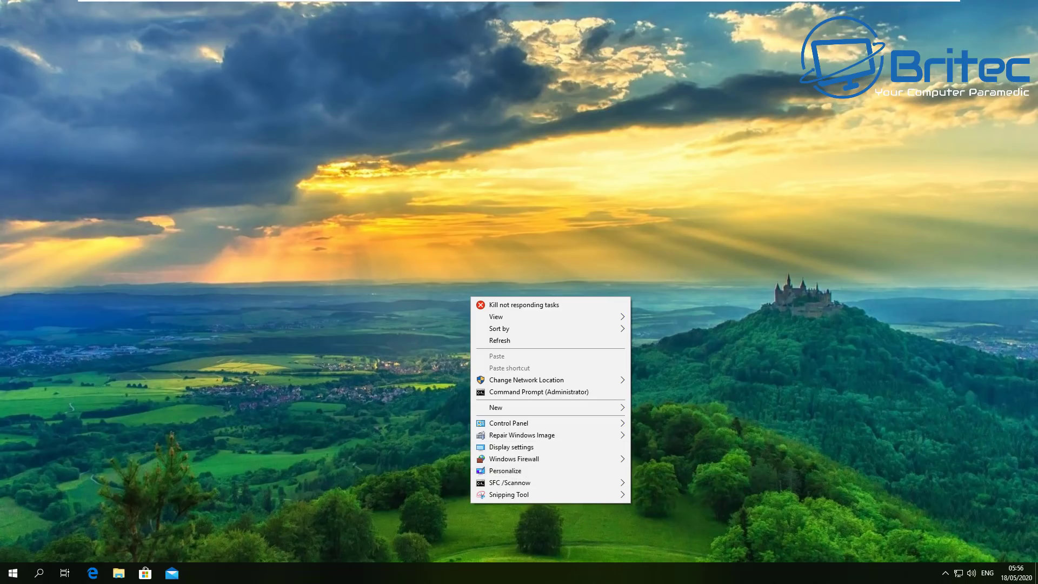
click(422, 336)
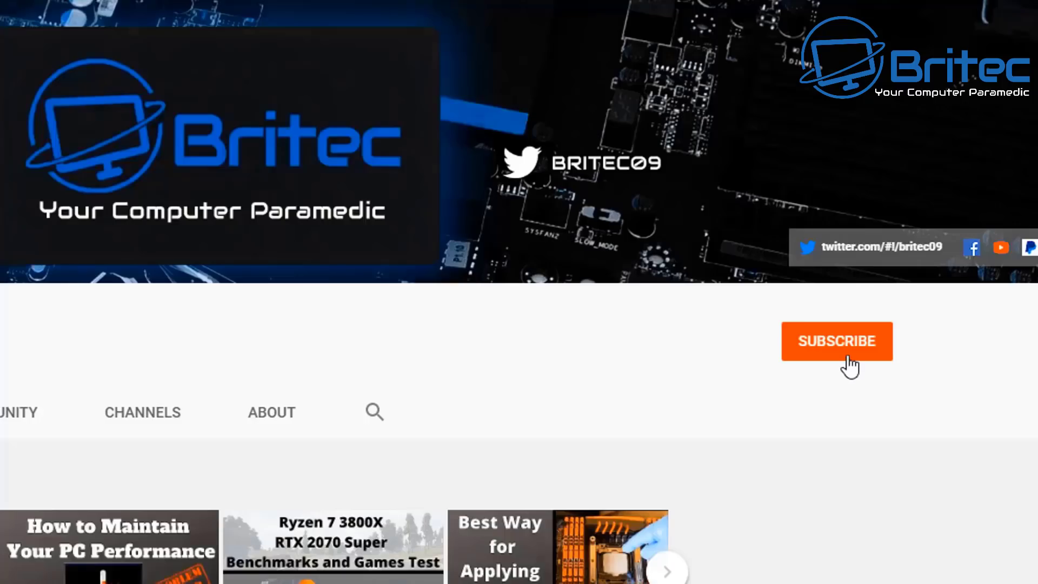
Subscribe to the Britec channel in the browser and set its notifications to All
click(848, 358)
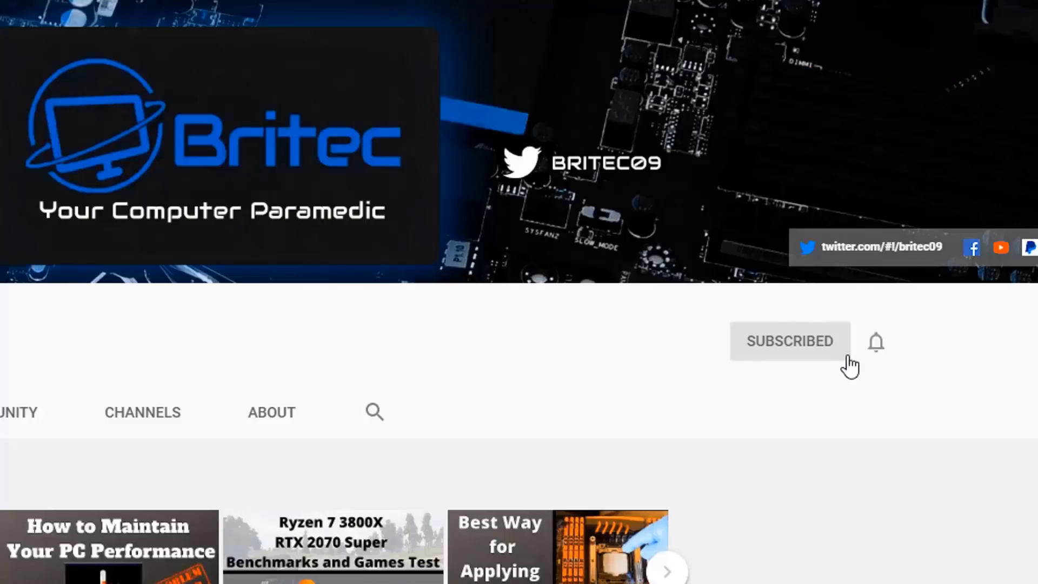
click(877, 346)
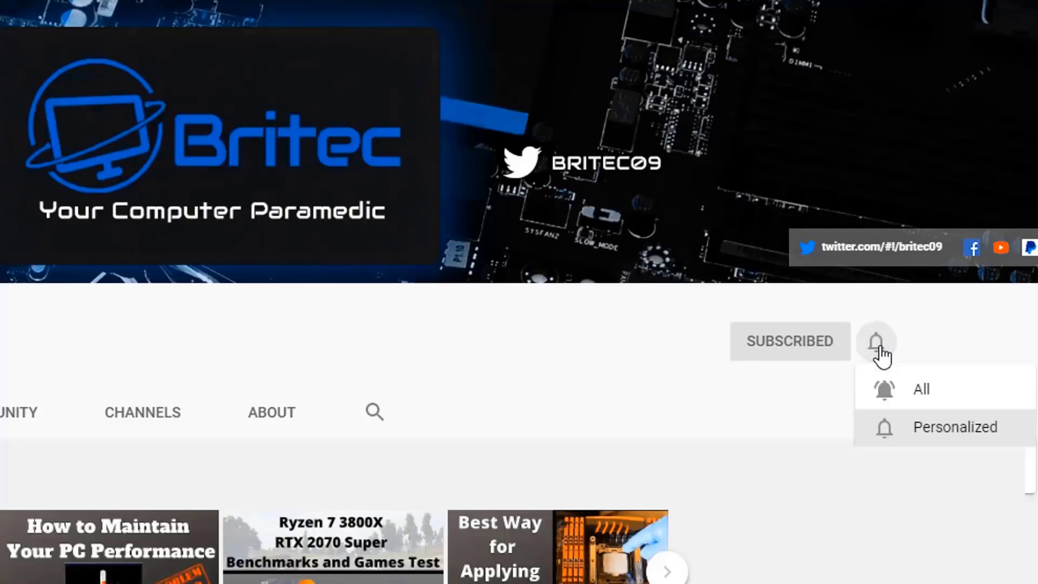
click(903, 392)
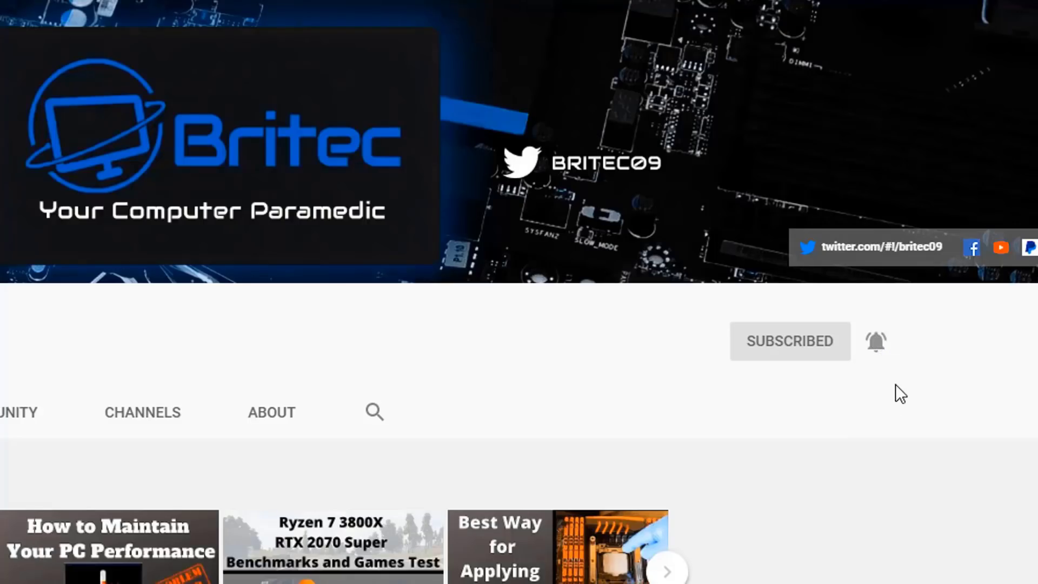